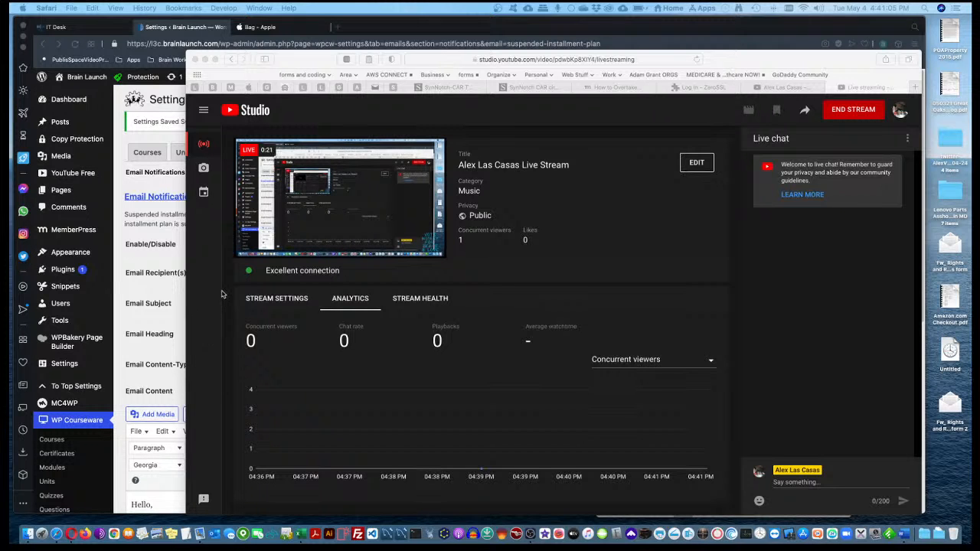
Move the livestream dashboard window out of the way and expand the course settings browser window to full screen.
key(ctrl+Up)
key(ctrl+Up)
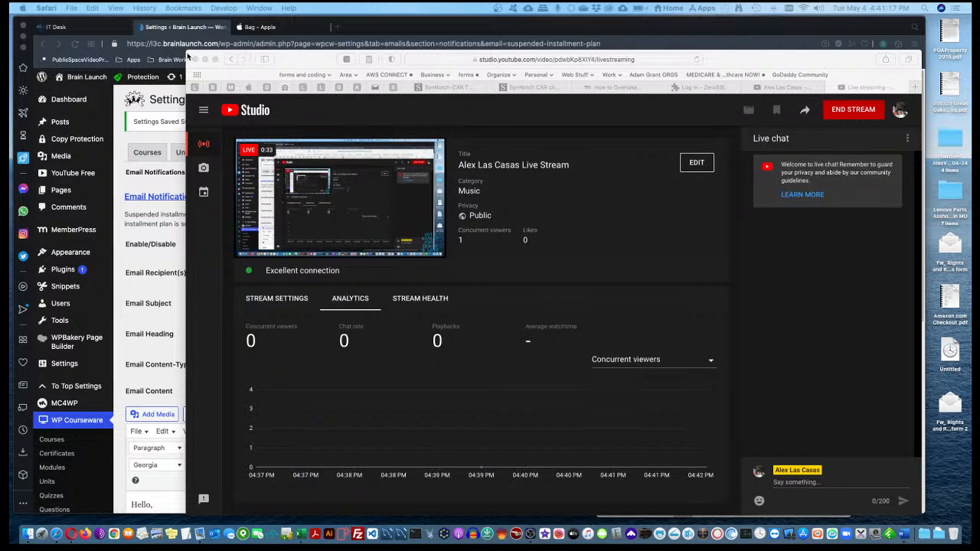
drag(186, 53, 434, 258)
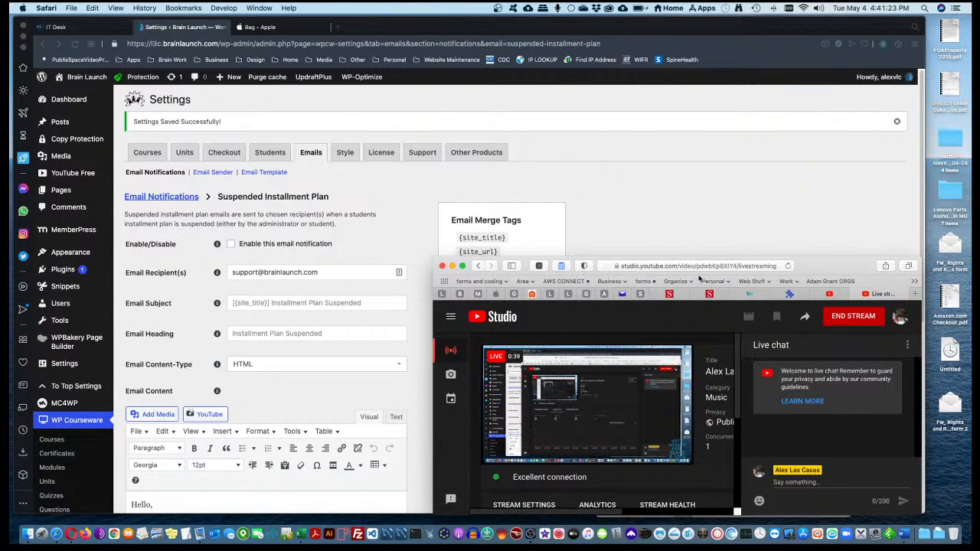
drag(819, 266, 0, 161)
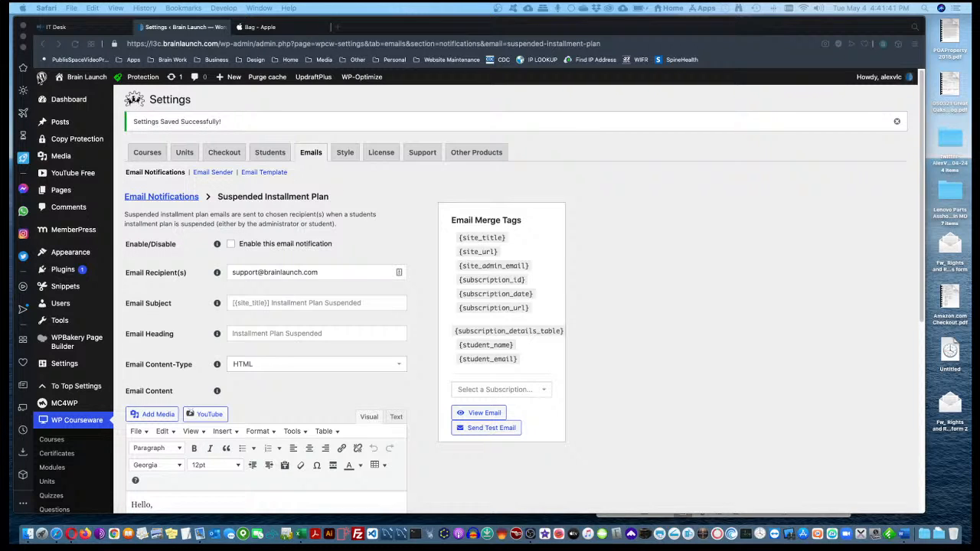
click(26, 51)
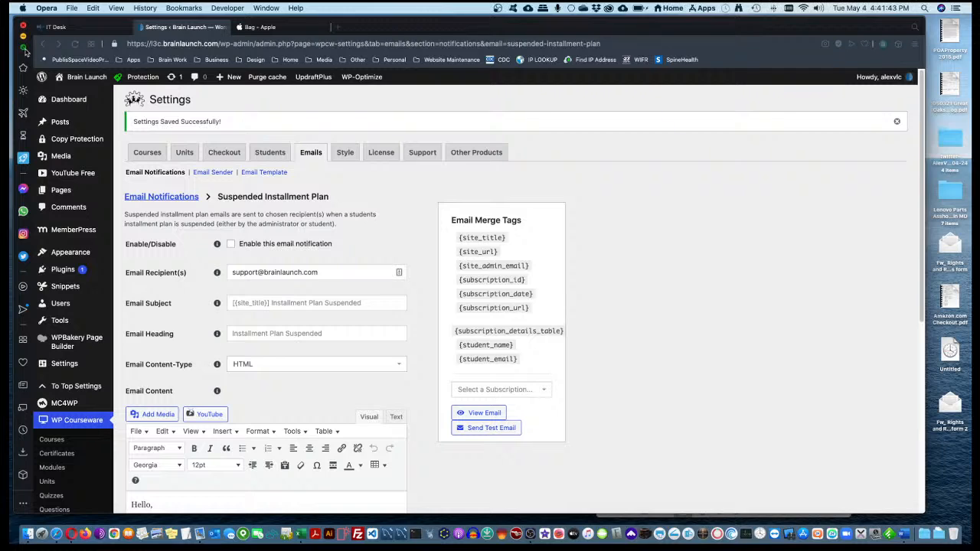
click(25, 48)
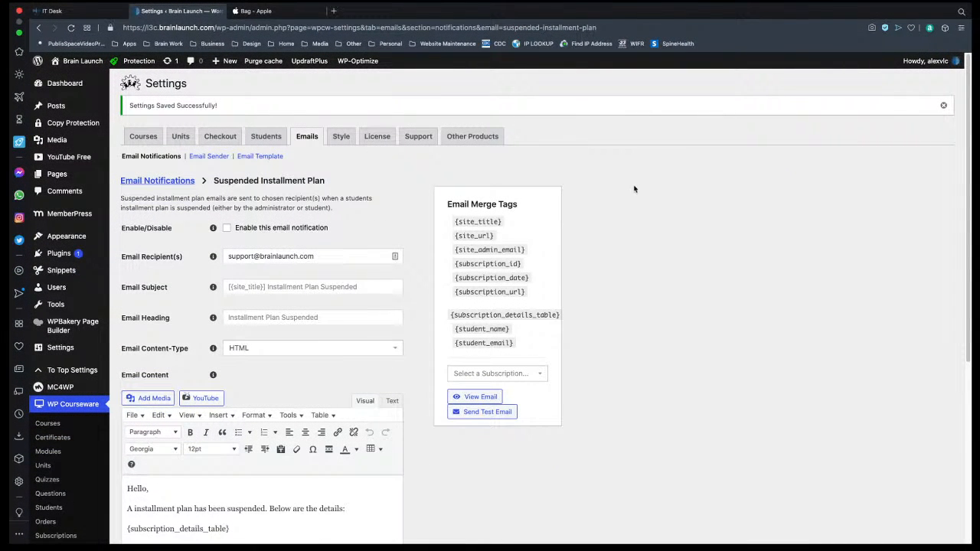
Save the Suspended Installment Plan email settings and return to the list of email notifications.
scroll(702, 383, down, 5)
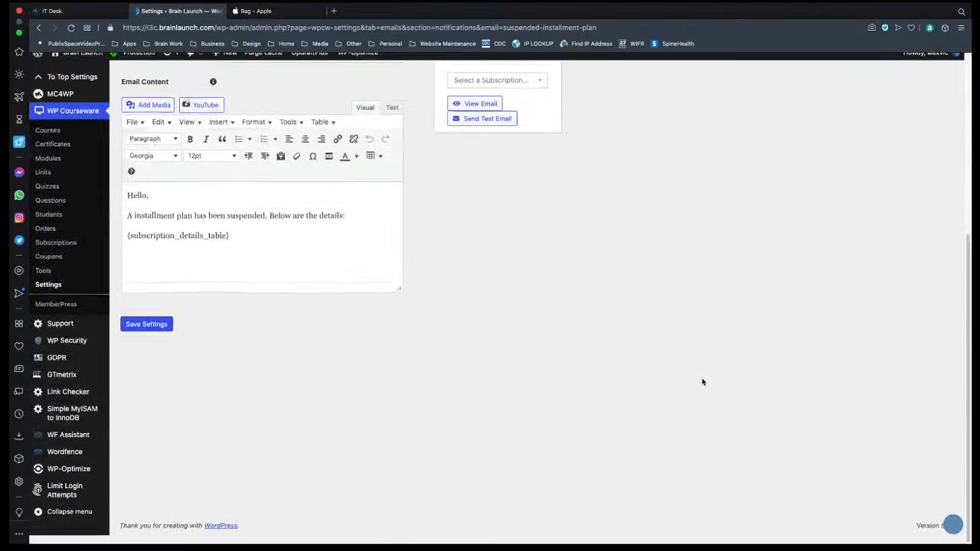
click(145, 334)
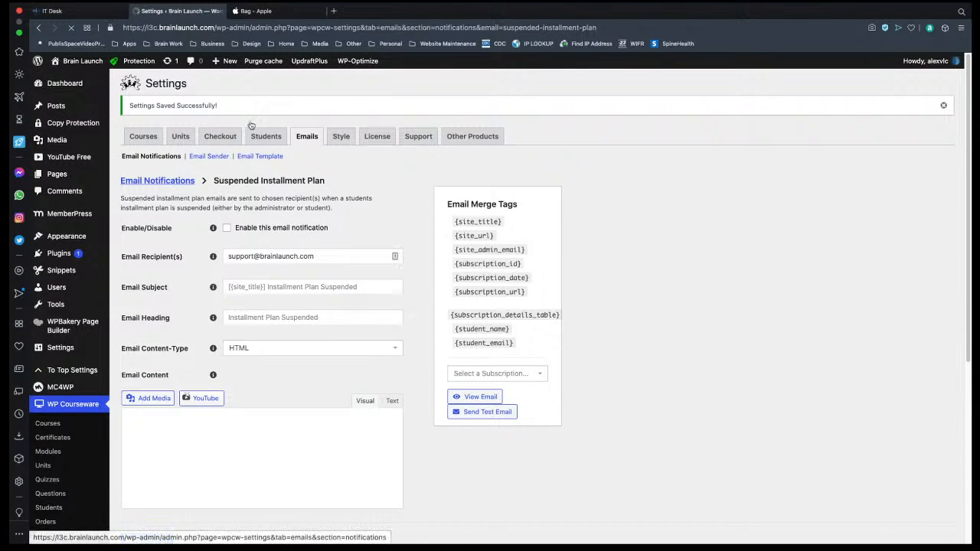
click(302, 139)
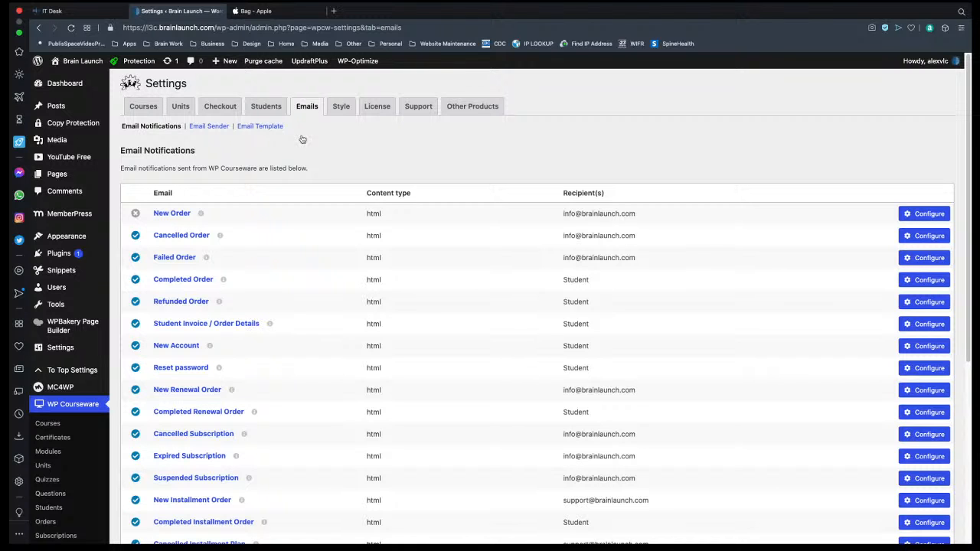
Disable the Cancelled Installment Plan email notification in WP Courseware and save its settings.
scroll(302, 138, down, 4)
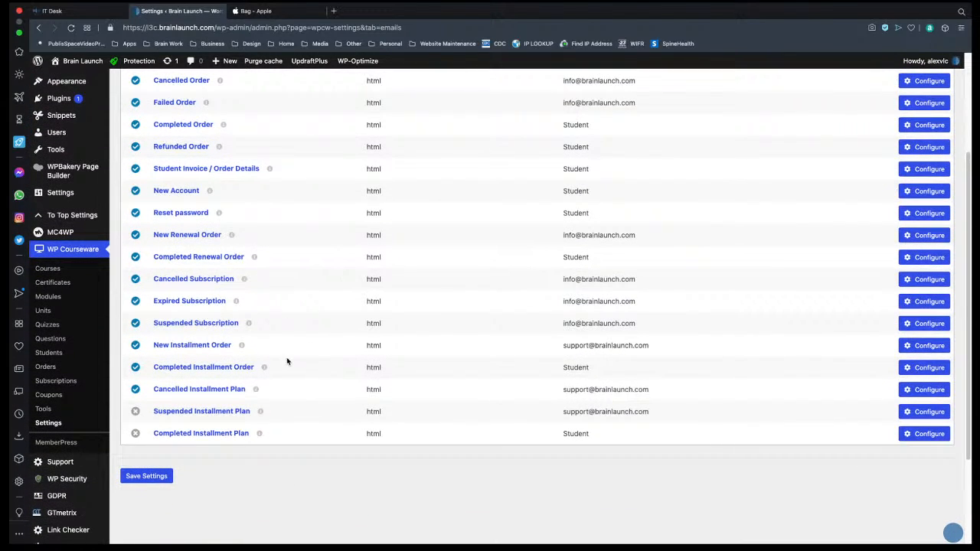
click(927, 393)
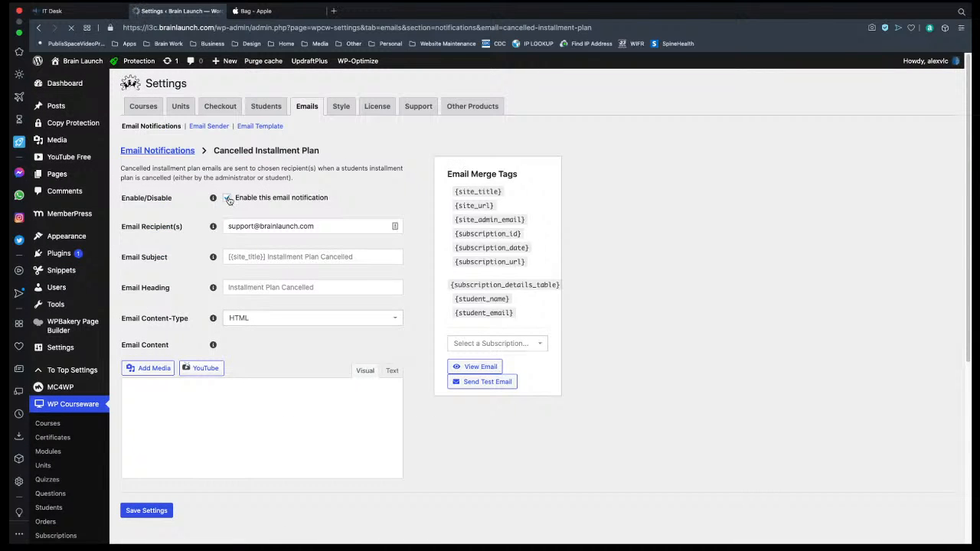
scroll(257, 291, down, 5)
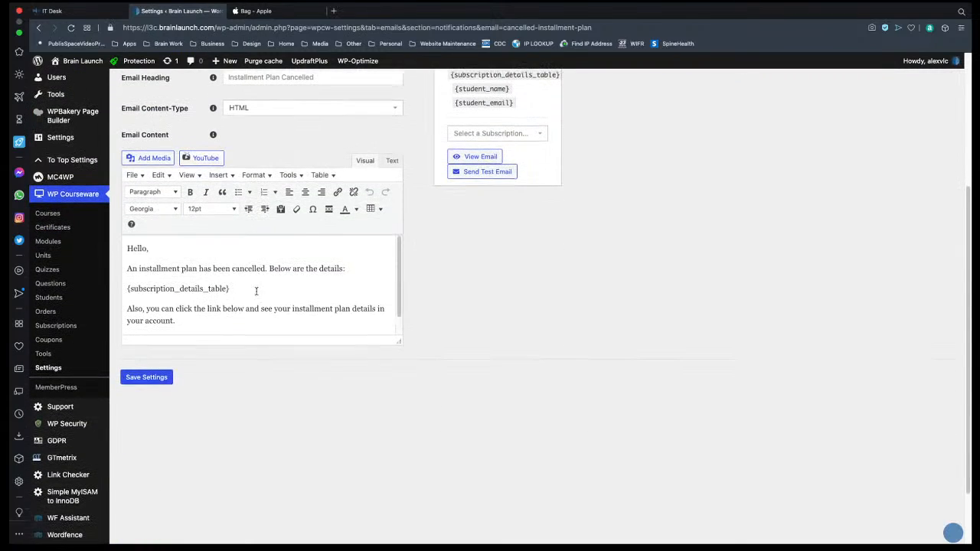
click(136, 381)
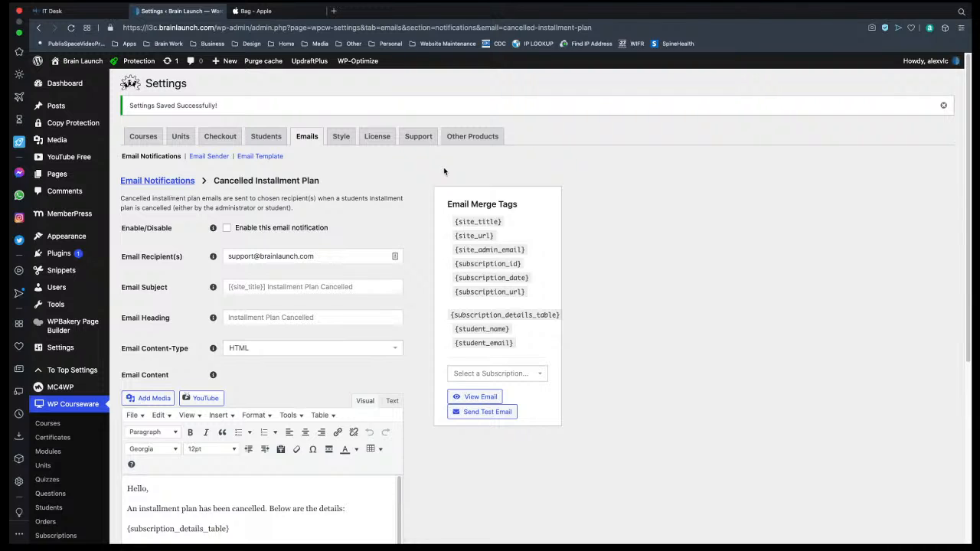
Disable the Completed Installment Order email notification and save its settings.
click(306, 140)
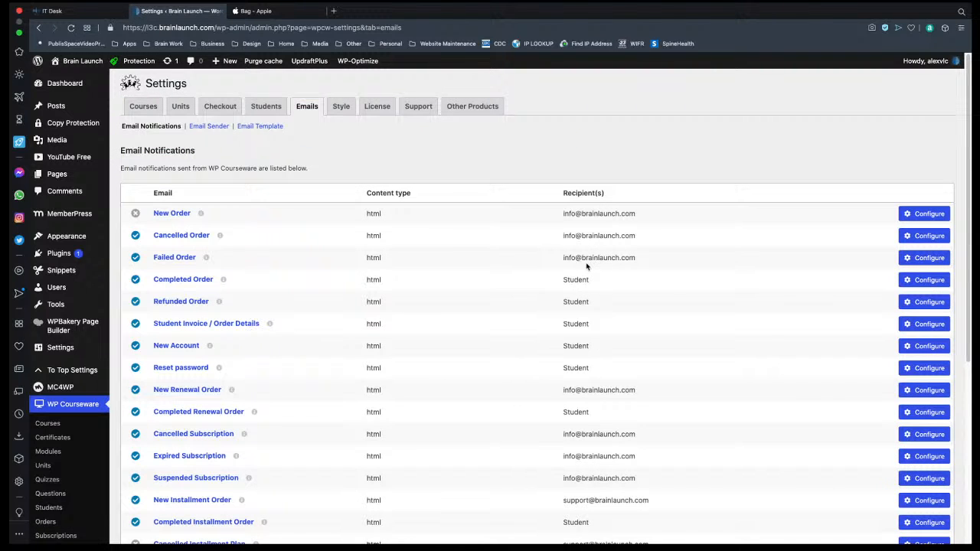
scroll(804, 389, down, 5)
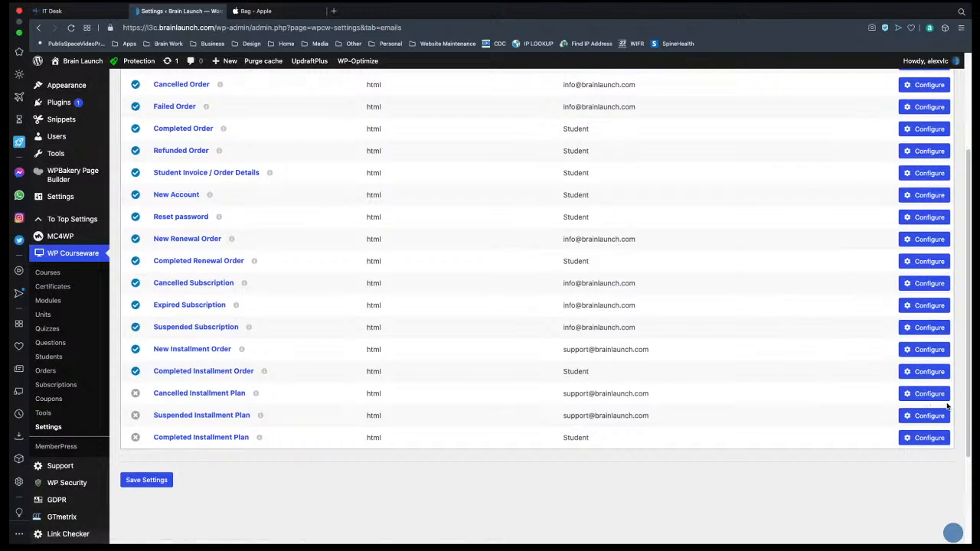
scroll(762, 379, up, 4)
scroll(763, 378, down, 4)
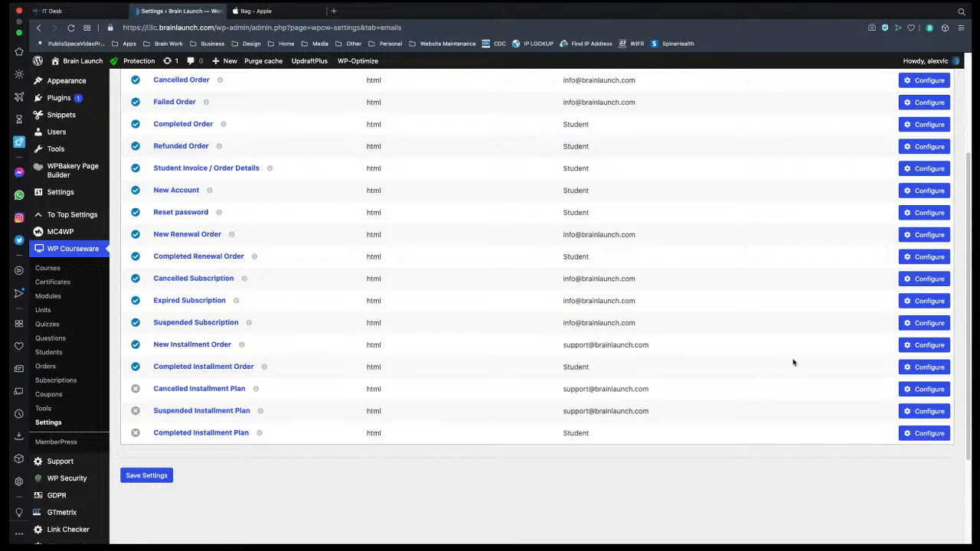
click(924, 368)
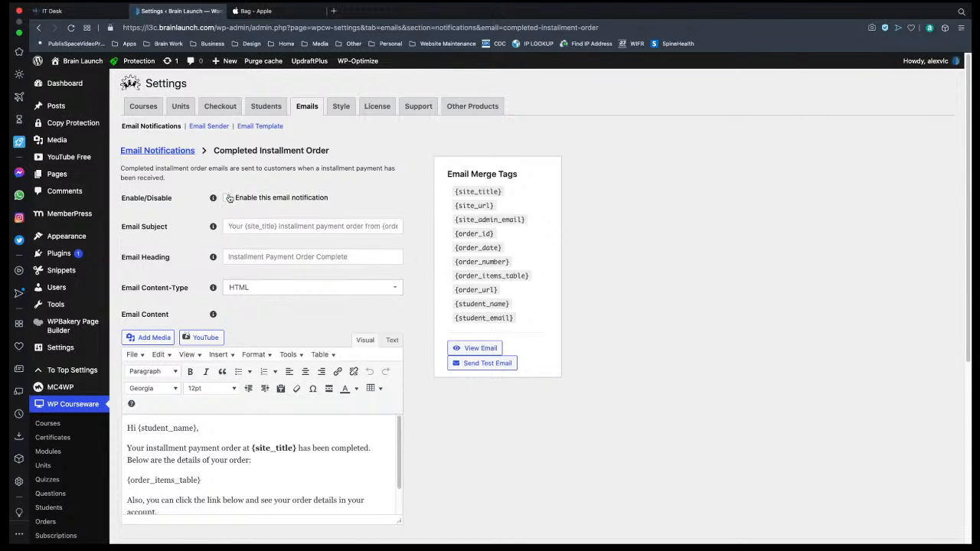
scroll(229, 197, down, 4)
click(140, 275)
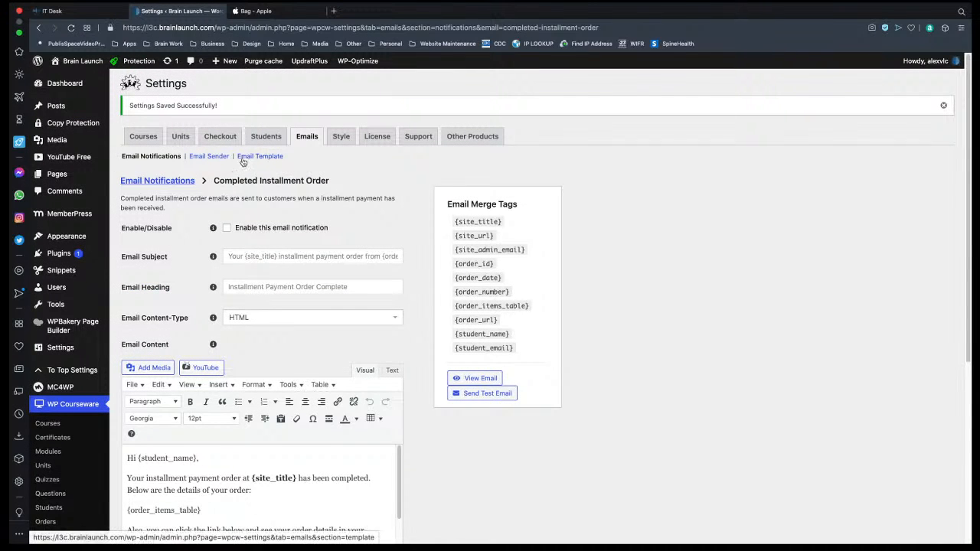
Disable the New Installment Order email notification and save its settings.
click(309, 137)
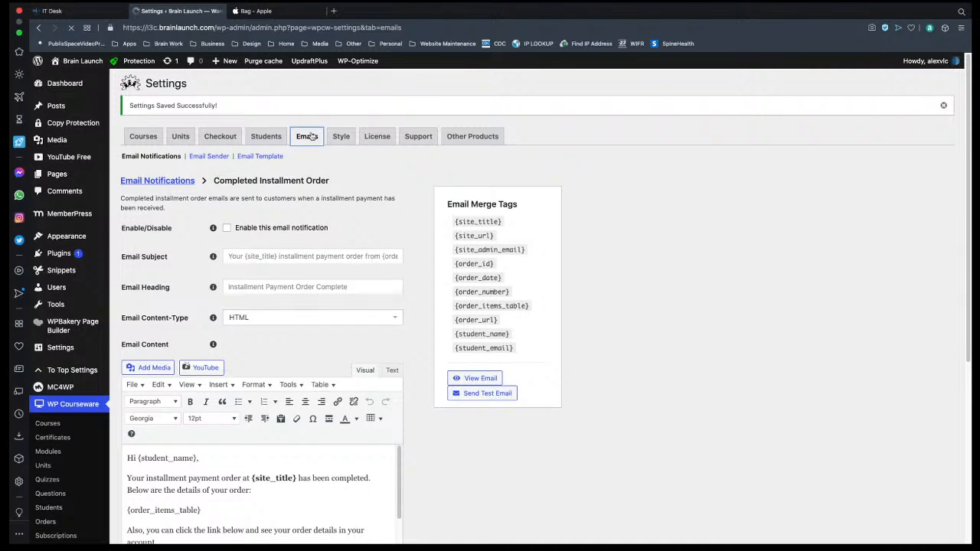
scroll(568, 321, down, 3)
scroll(568, 322, down, 1)
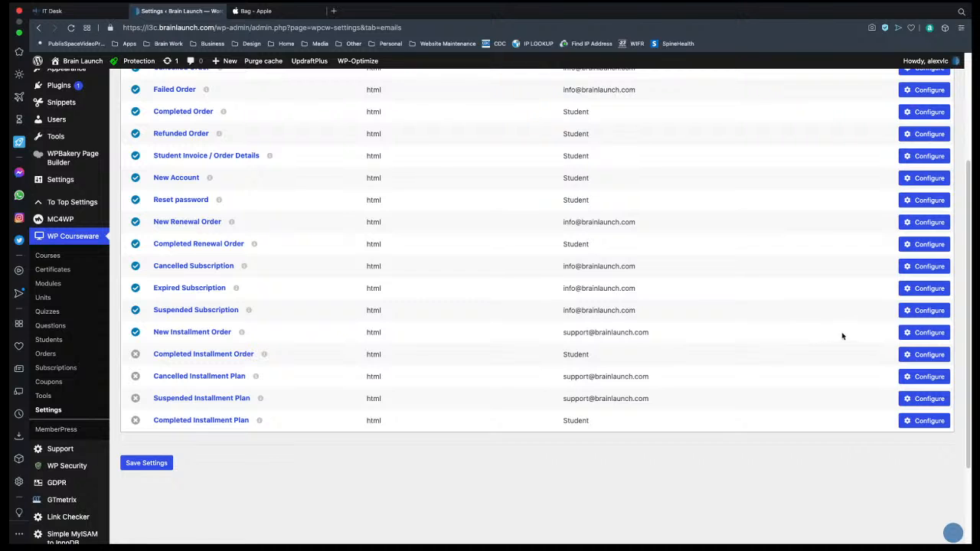
click(929, 332)
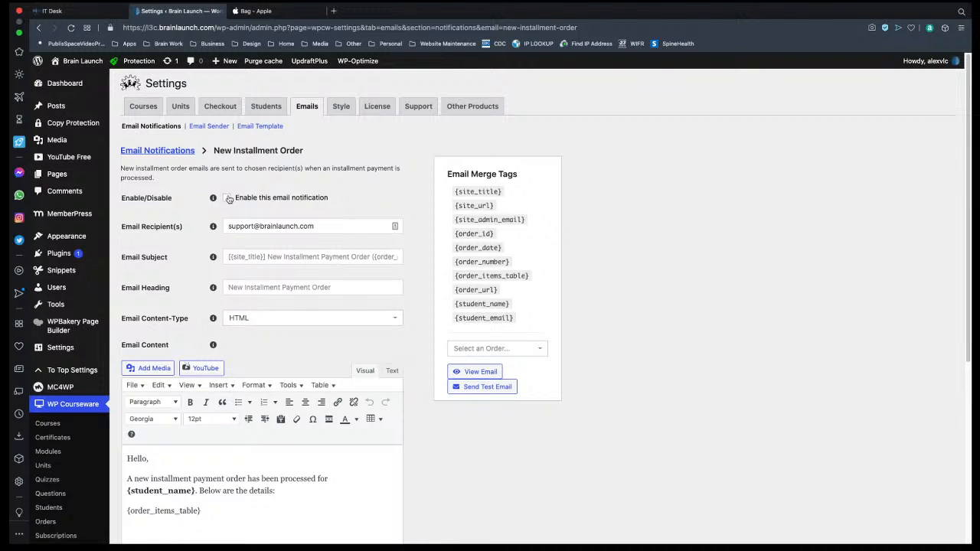
scroll(229, 307, down, 5)
click(143, 304)
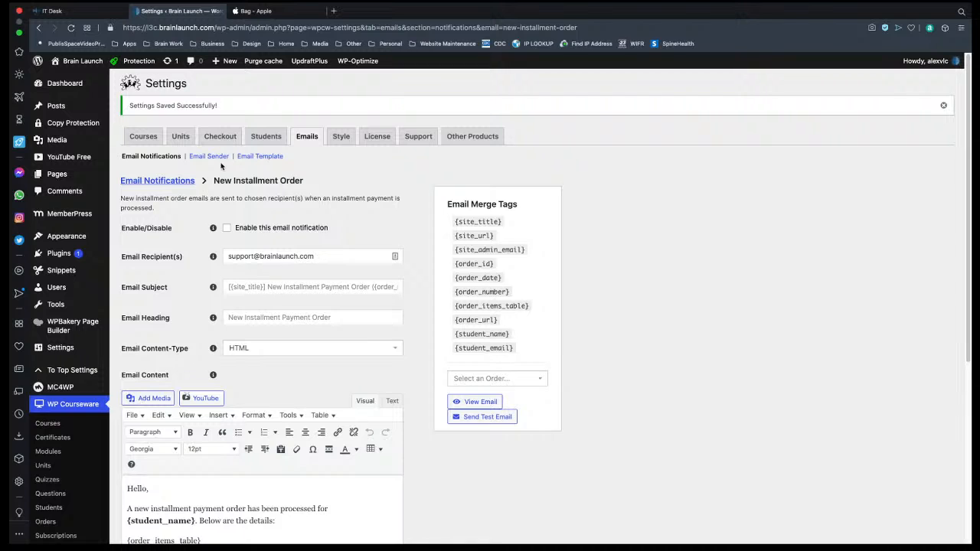
Disable the Suspended Subscription email notification and save its settings.
click(308, 140)
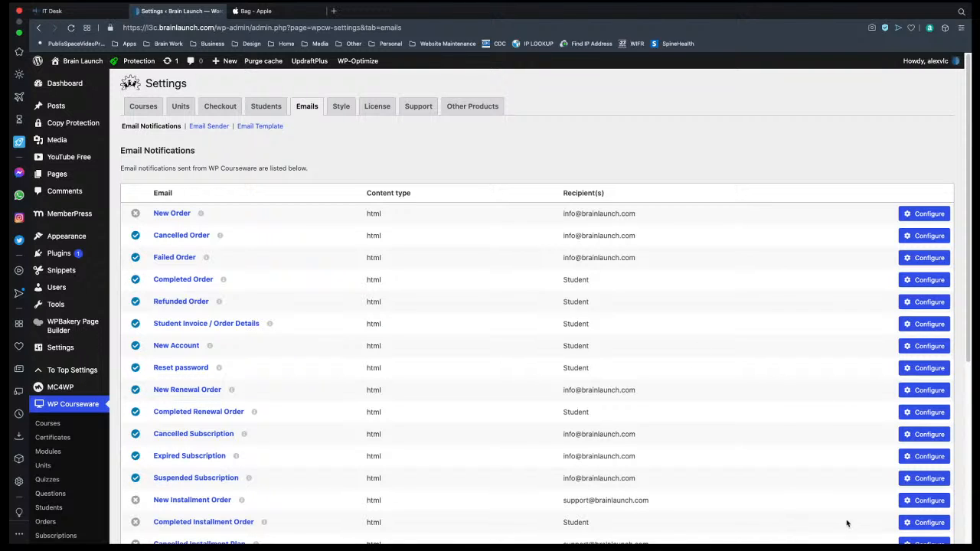
click(932, 482)
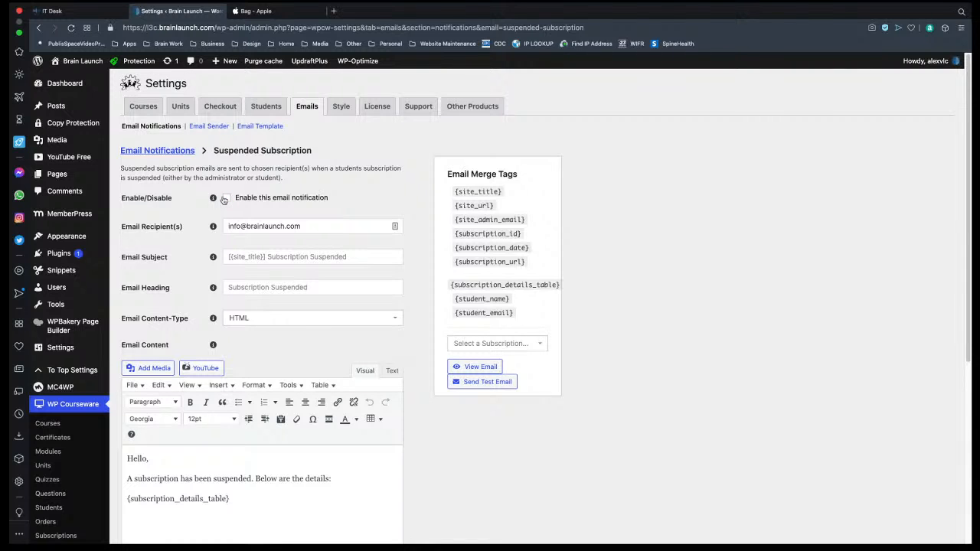
scroll(224, 200, down, 5)
click(156, 306)
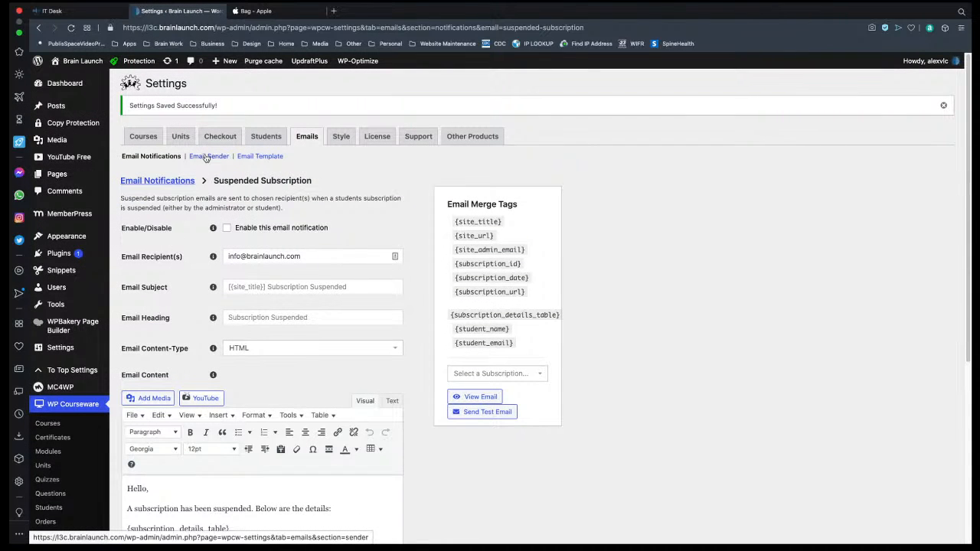
Open the configuration of the Expired Subscription email notification from the notifications list.
click(311, 136)
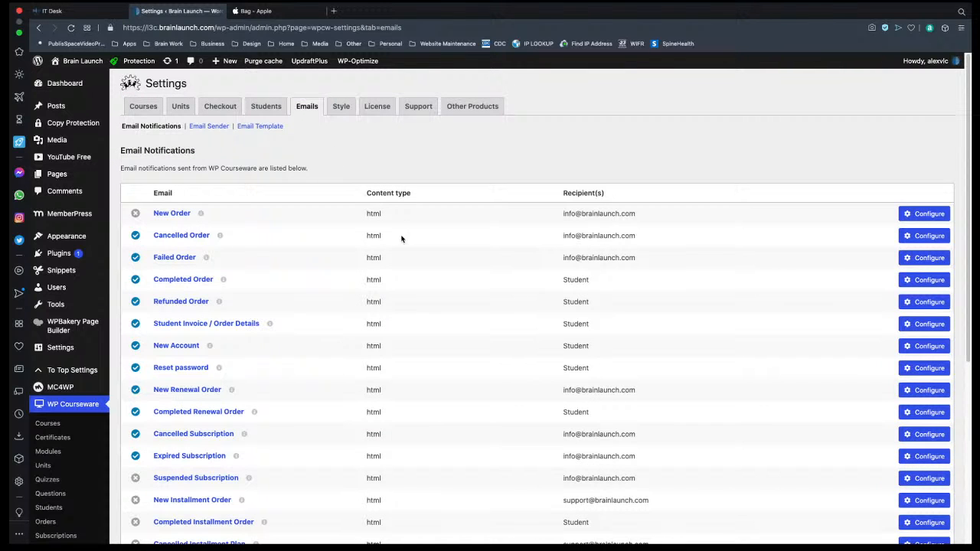
click(924, 457)
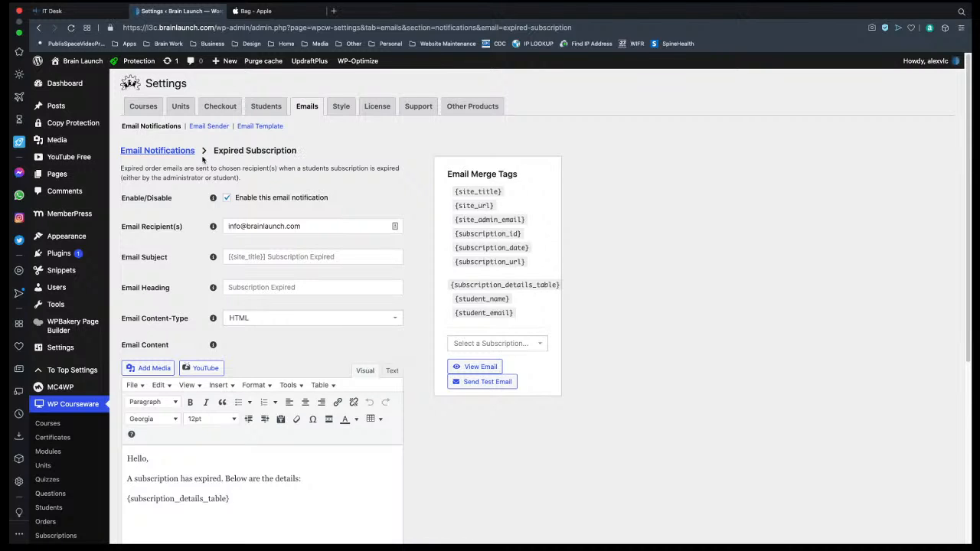
Open the email notice settings of MemberPress.
mouse_move(74, 217)
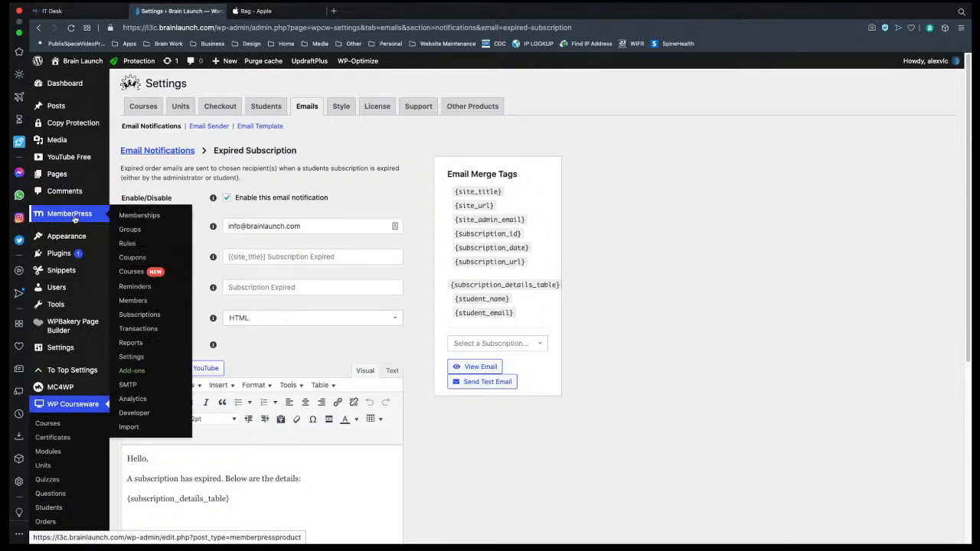
click(152, 358)
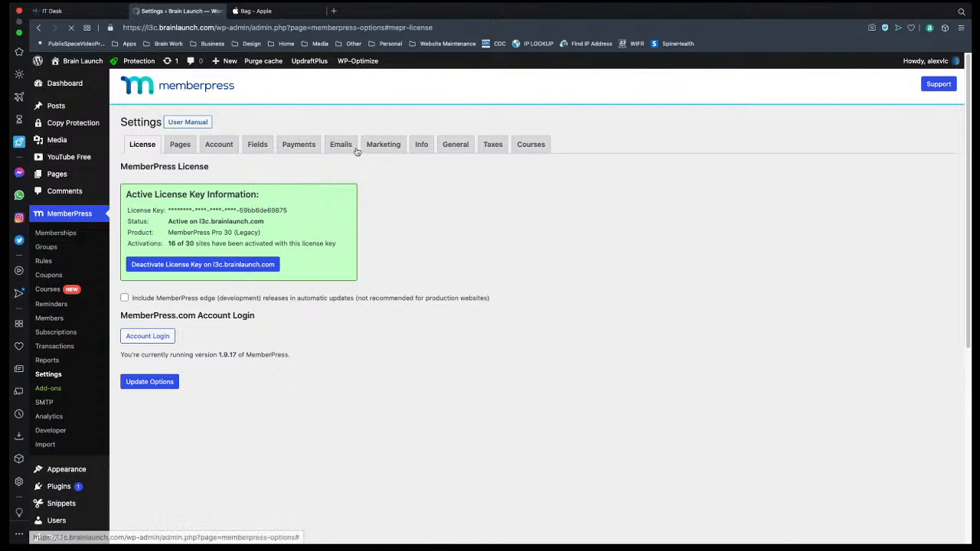
click(341, 145)
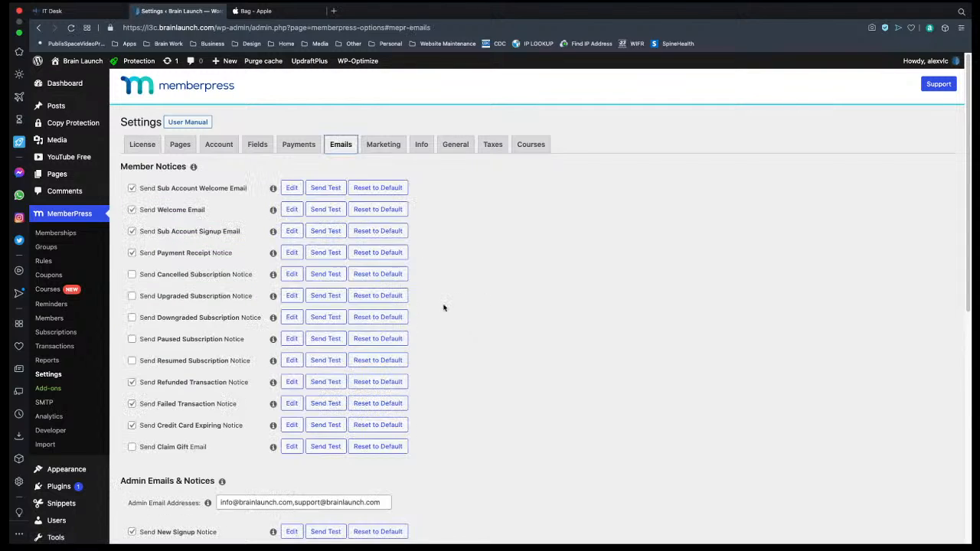
Disable the New One-Time Subscription admin notice, enable the New Recurring, Upgraded and Downgraded Subscription admin notices, and save the options.
scroll(444, 308, down, 5)
scroll(443, 307, down, 3)
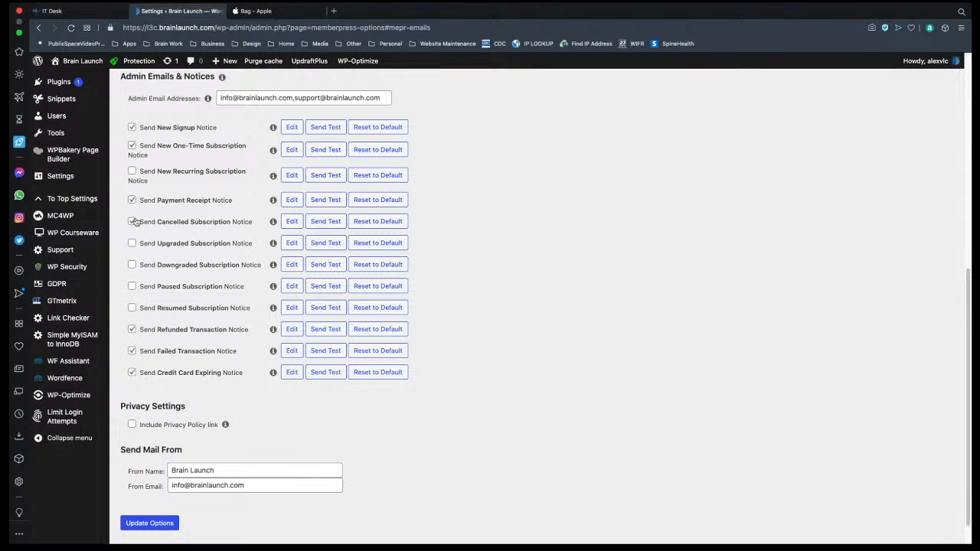
click(131, 147)
click(132, 173)
click(132, 244)
click(132, 264)
scroll(443, 467, up, 1)
scroll(443, 467, up, 1)
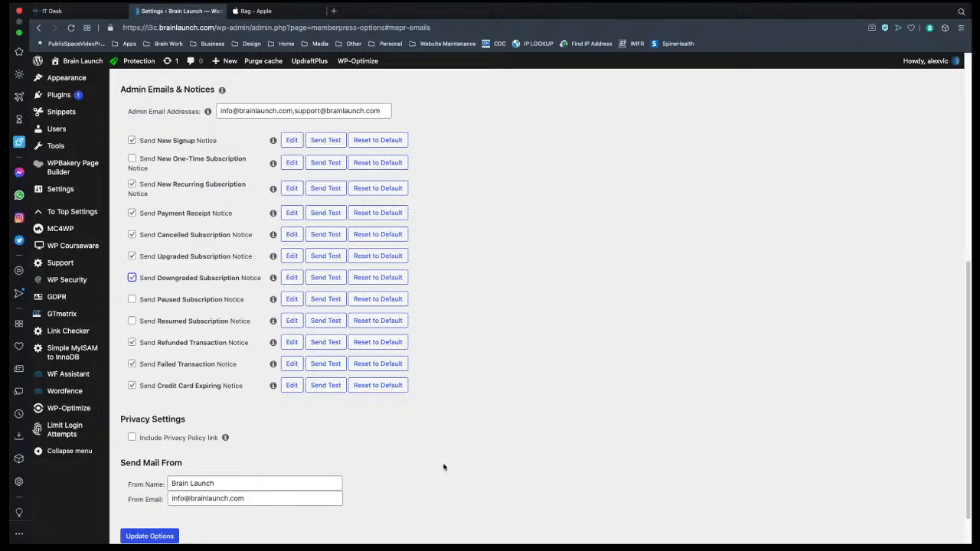
click(149, 536)
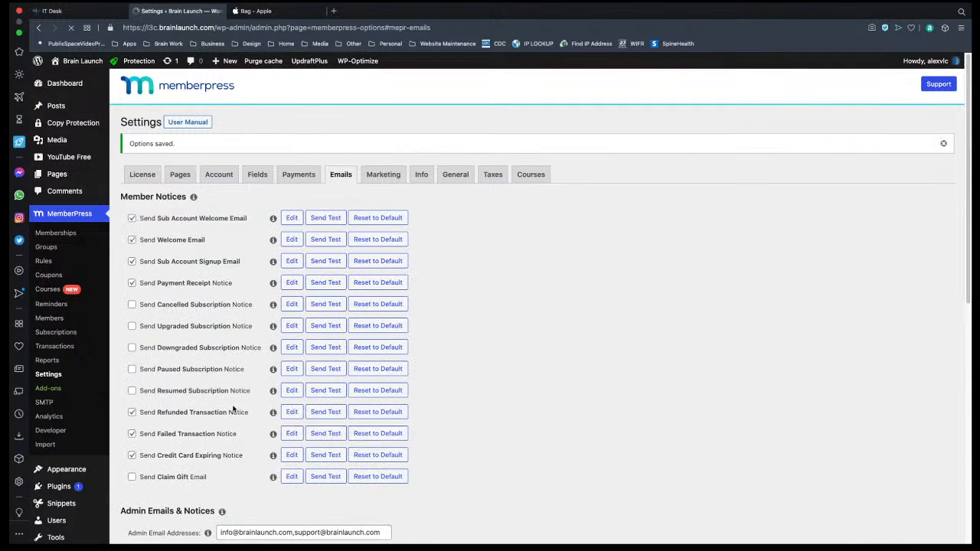
View the help descriptions of the Credit Card Expiring and Refunded Transaction admin notices.
scroll(270, 464, down, 1)
scroll(270, 464, down, 10)
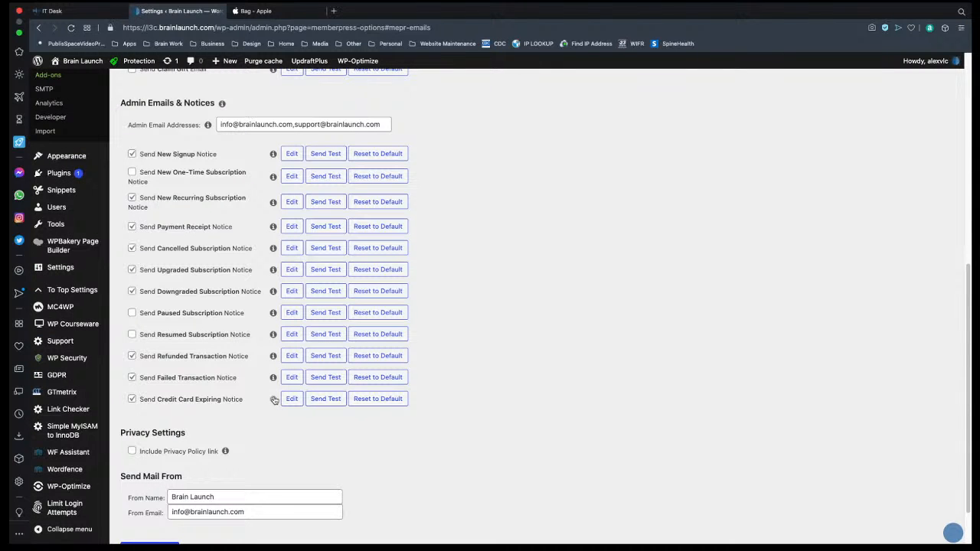
click(274, 400)
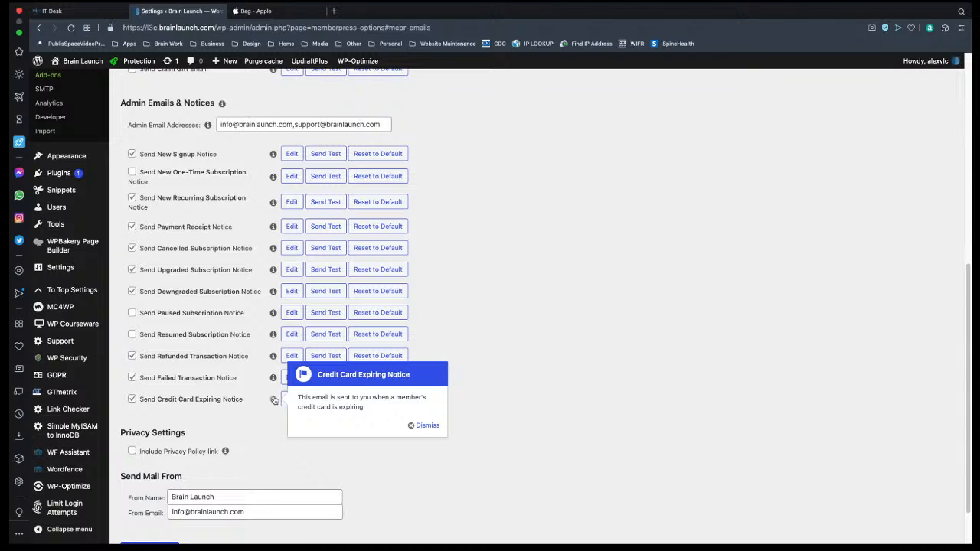
click(274, 358)
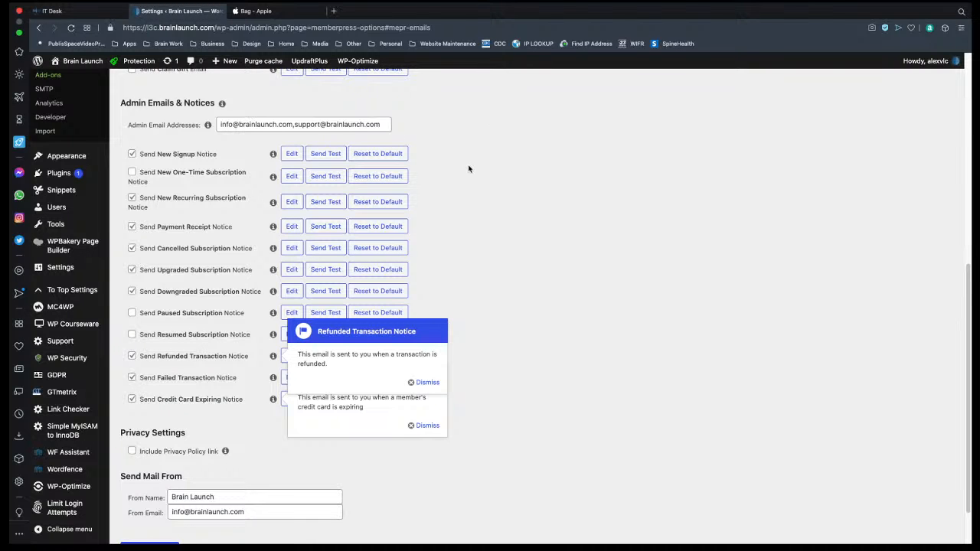
Enable the Resumed Subscription, Paused Subscription and New One-Time Subscription notices under Admin Emails & Notices.
scroll(474, 163, up, 4)
scroll(469, 168, up, 2)
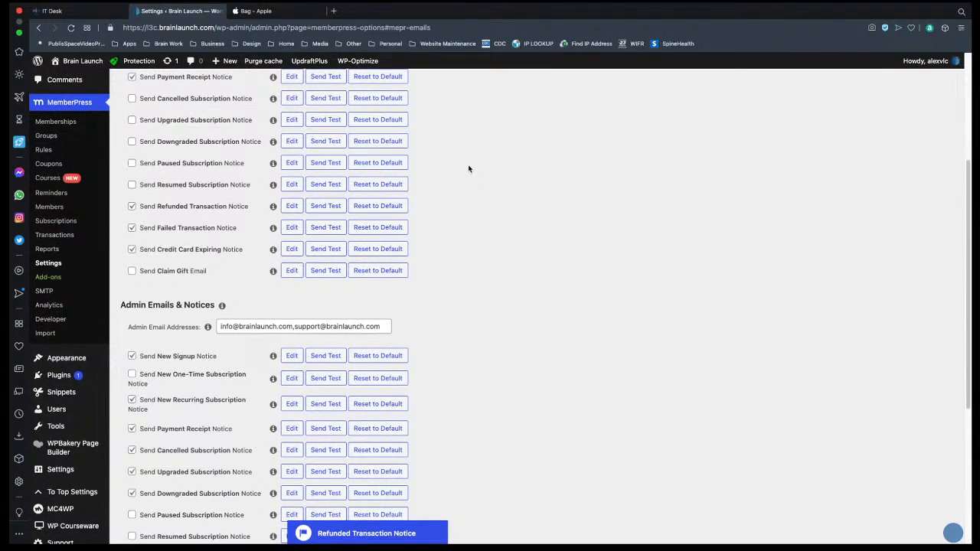
scroll(469, 169, down, 5)
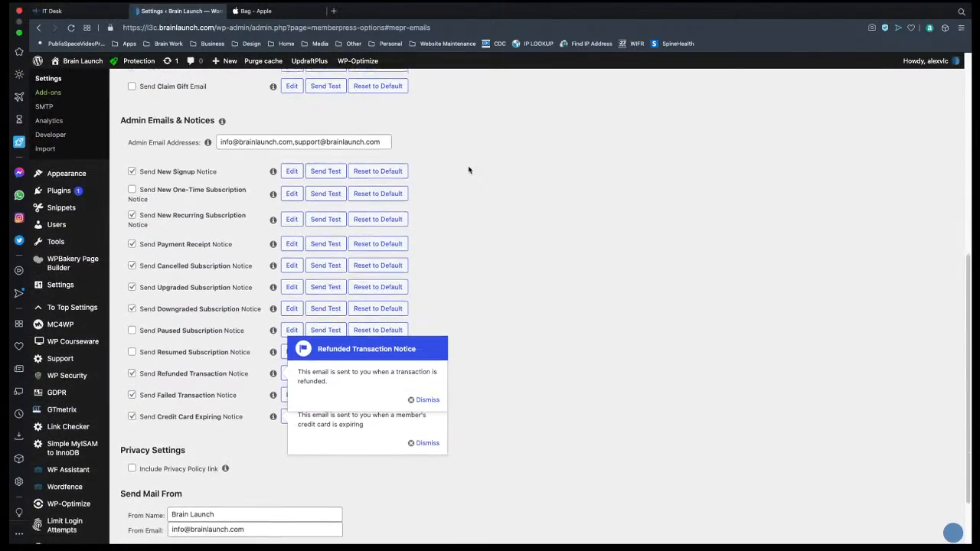
scroll(468, 169, down, 2)
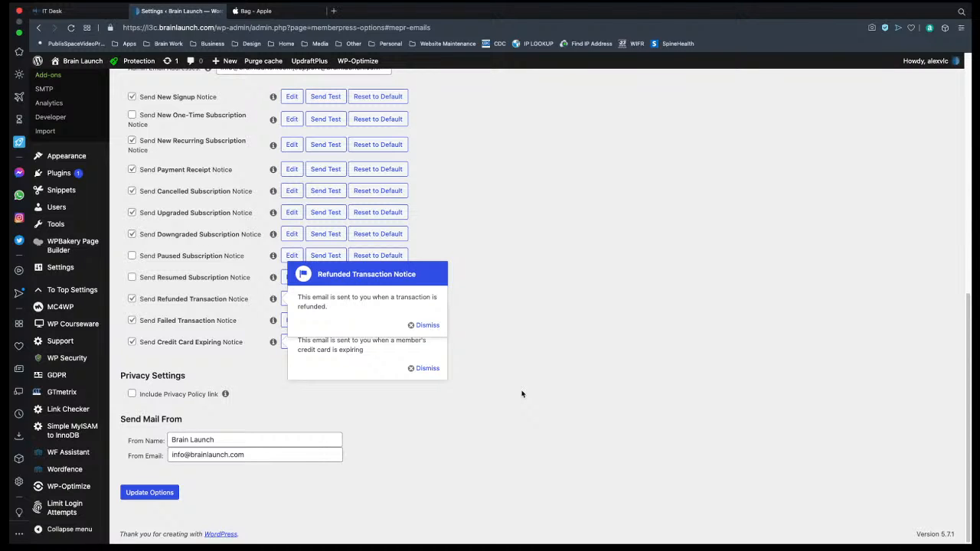
click(132, 277)
click(133, 256)
click(132, 115)
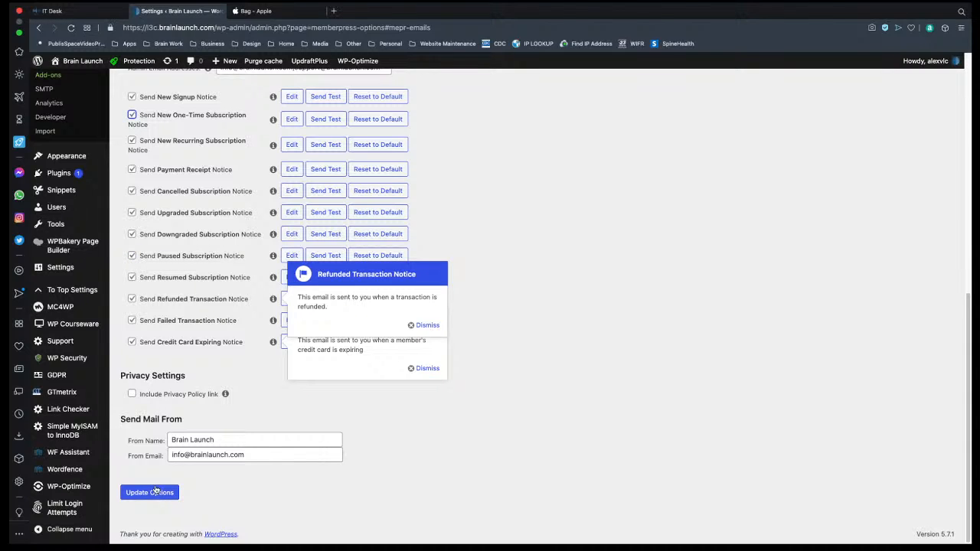
Include the Privacy Policy link in the emails, view its help description, and save the MemberPress options.
click(132, 395)
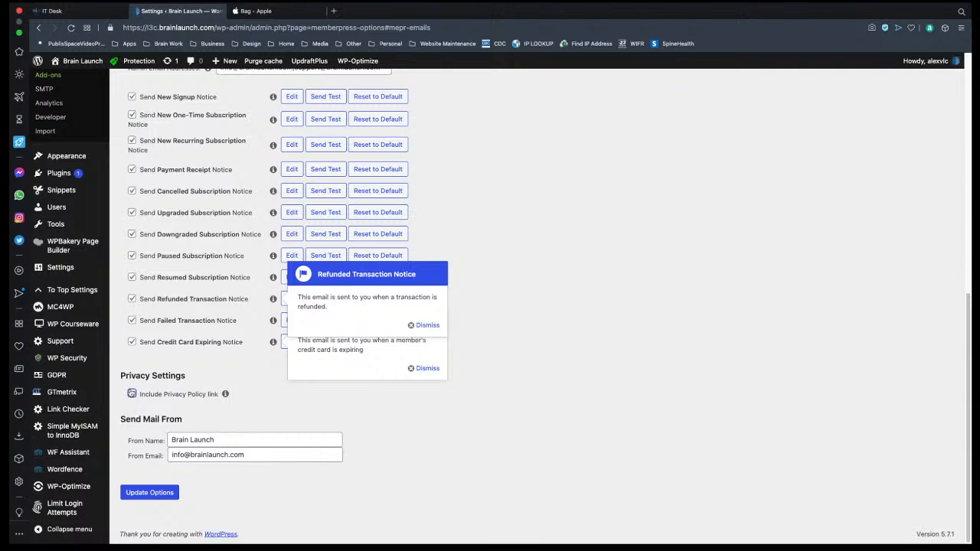
click(226, 395)
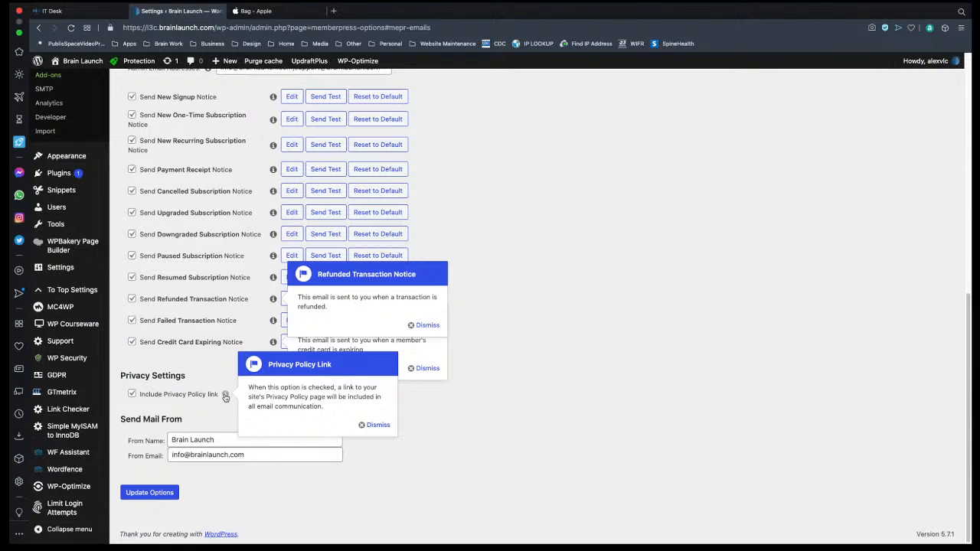
click(149, 493)
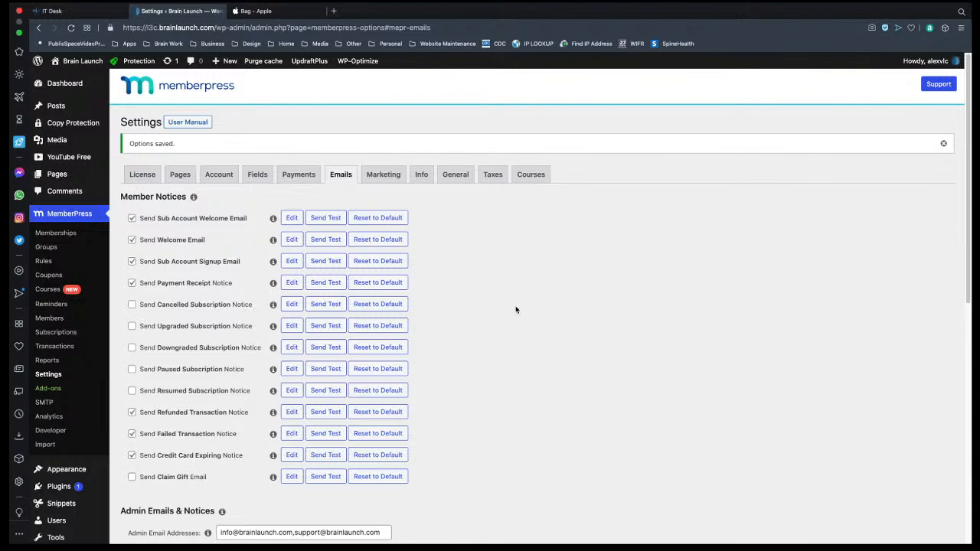
Switch to Word and bring the document "1. Subscription Welcome Email.docx" to the front.
scroll(516, 309, down, 2)
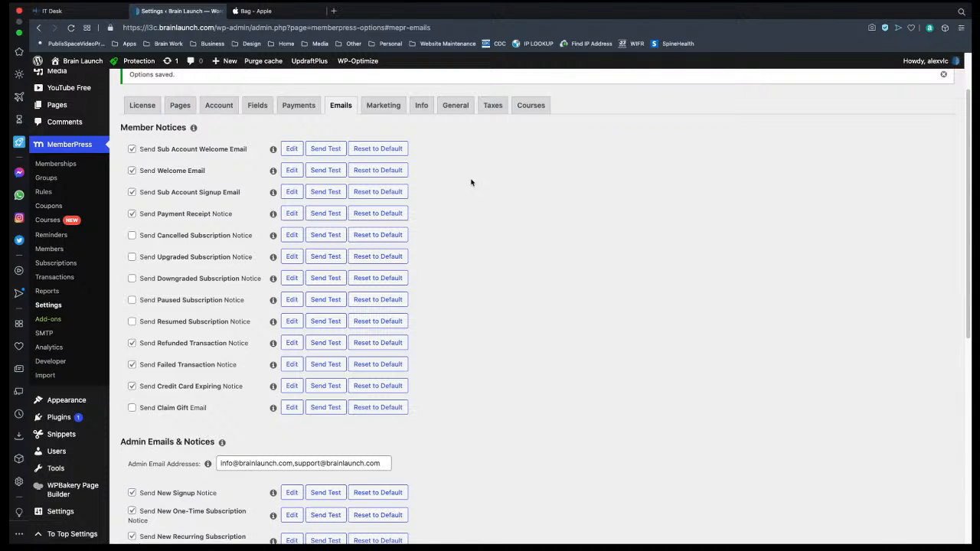
key(super+Tab)
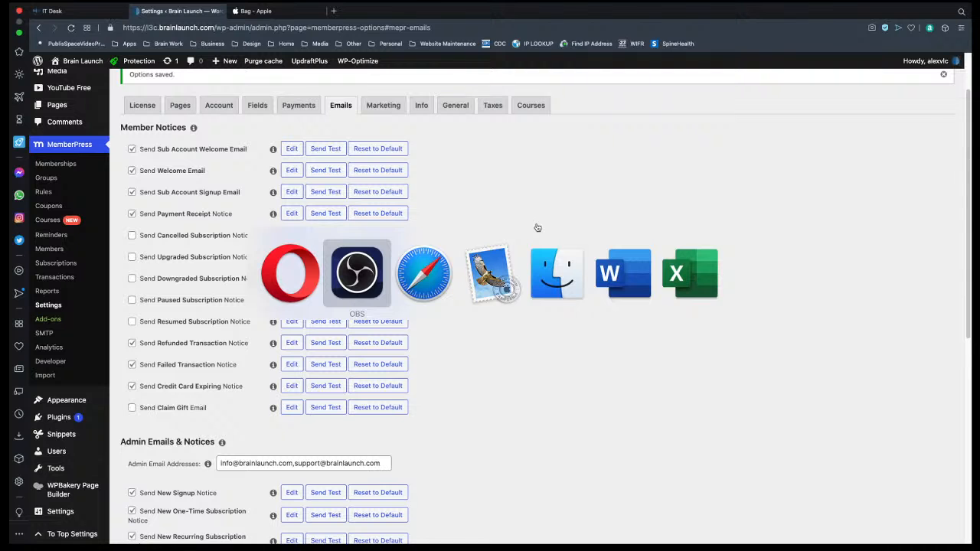
key(super+Tab)
key(super+Tab)
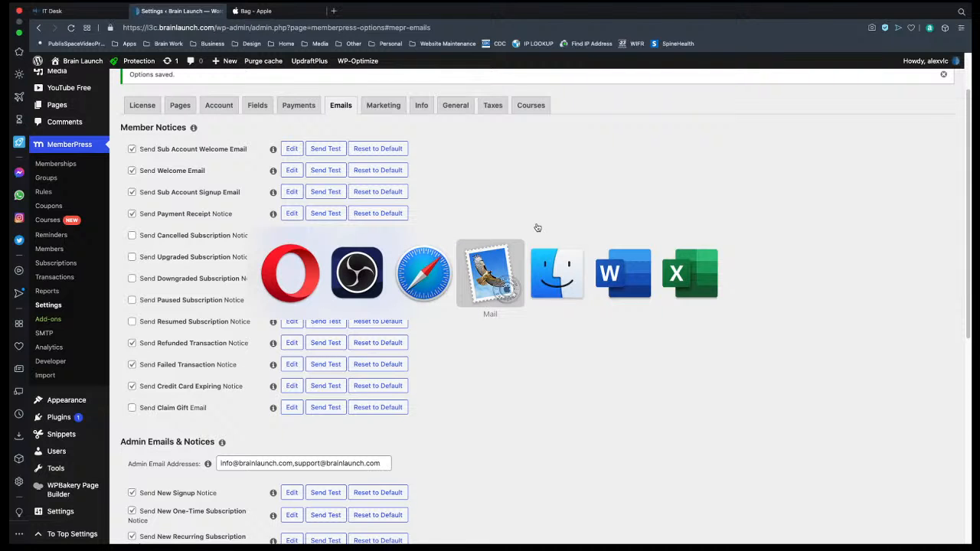
key(super+Tab)
key(super+Tab)
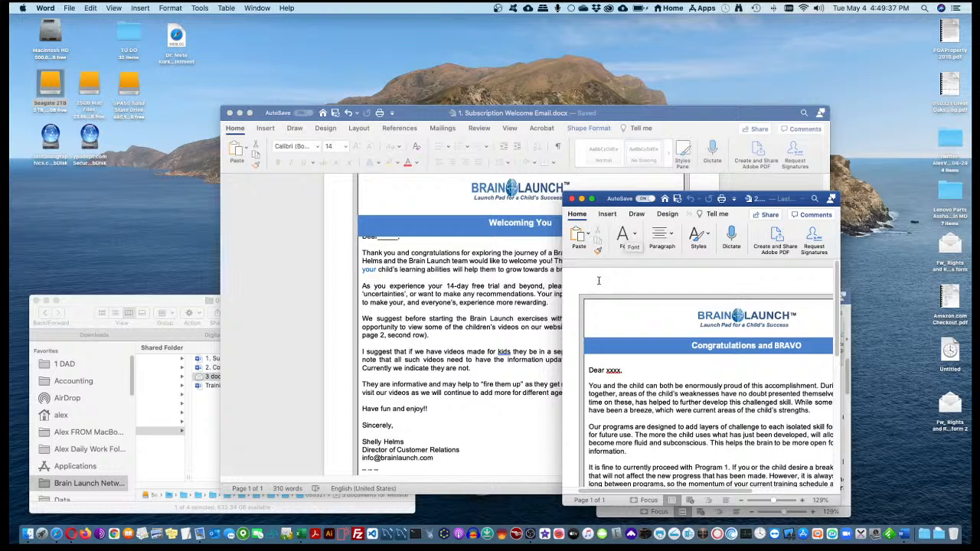
click(286, 263)
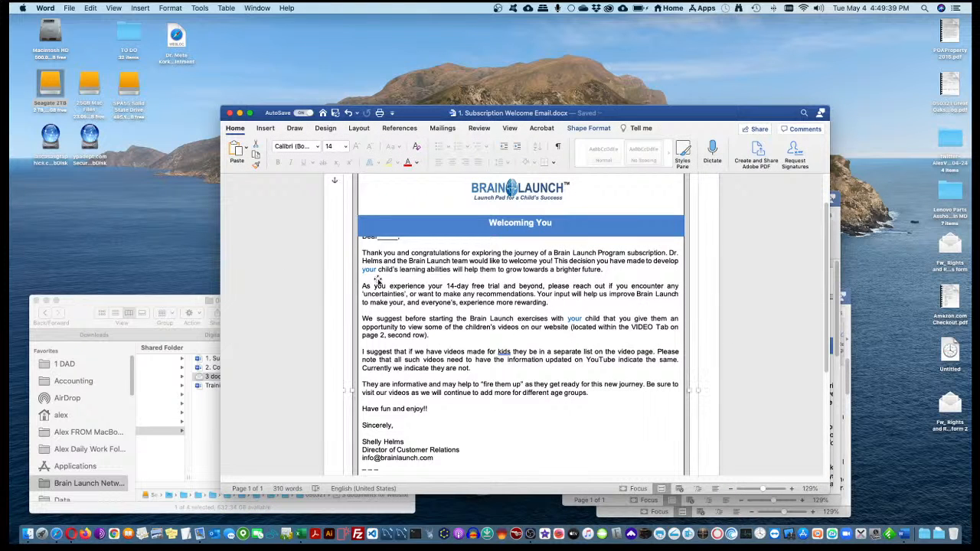
Nudge the letter's body text box slightly up and to the left within its frame.
scroll(381, 282, up, 2)
click(381, 283)
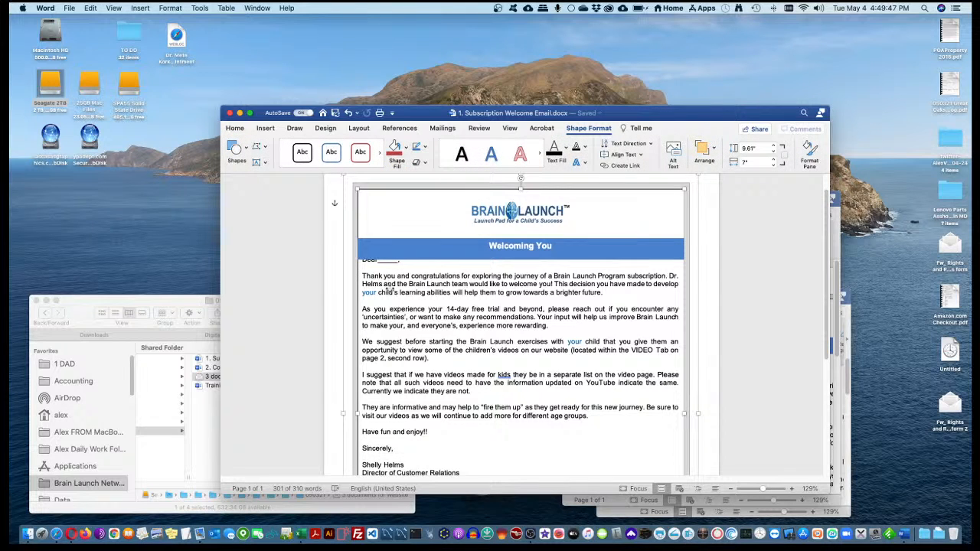
key(Up)
key(Up)
key(Up)
key(Up)
key(Up)
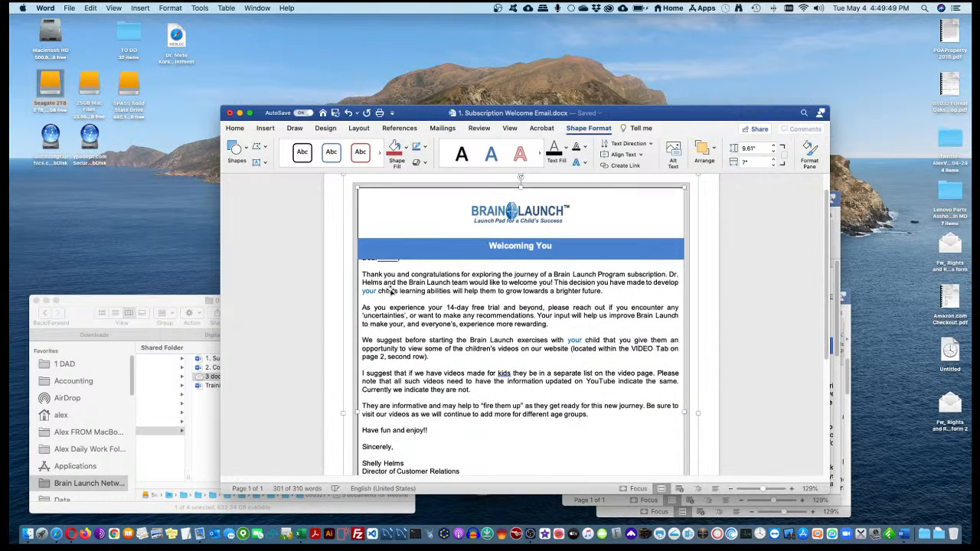
key(Left)
key(Left)
key(Left)
key(Left)
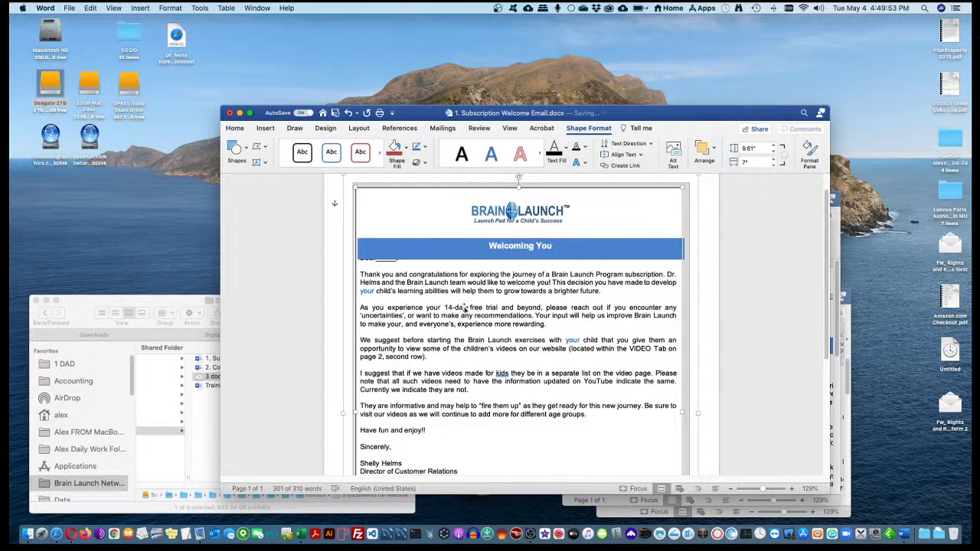
Read through the welcome letter from the opening paragraphs down to the blue comments at its end.
scroll(472, 309, down, 1)
scroll(472, 308, down, 2)
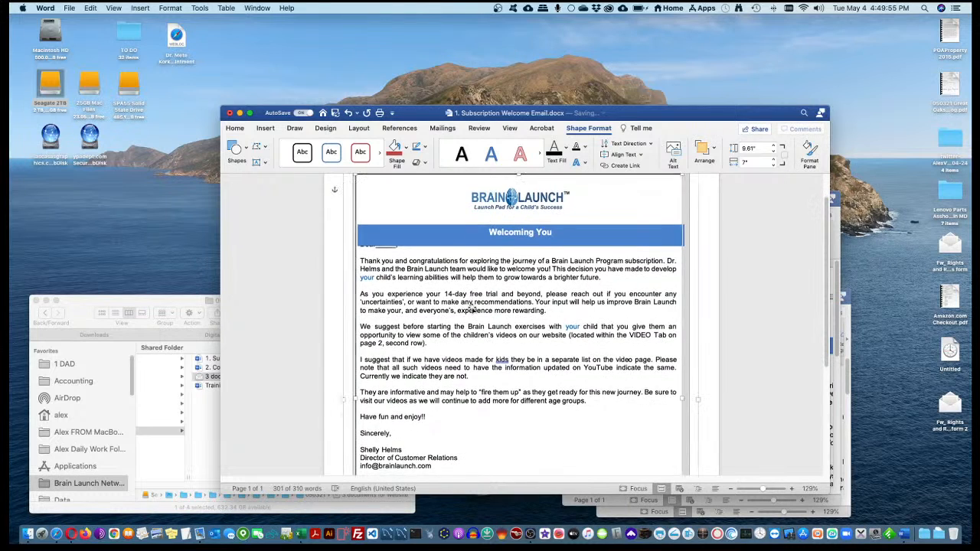
scroll(472, 308, down, 2)
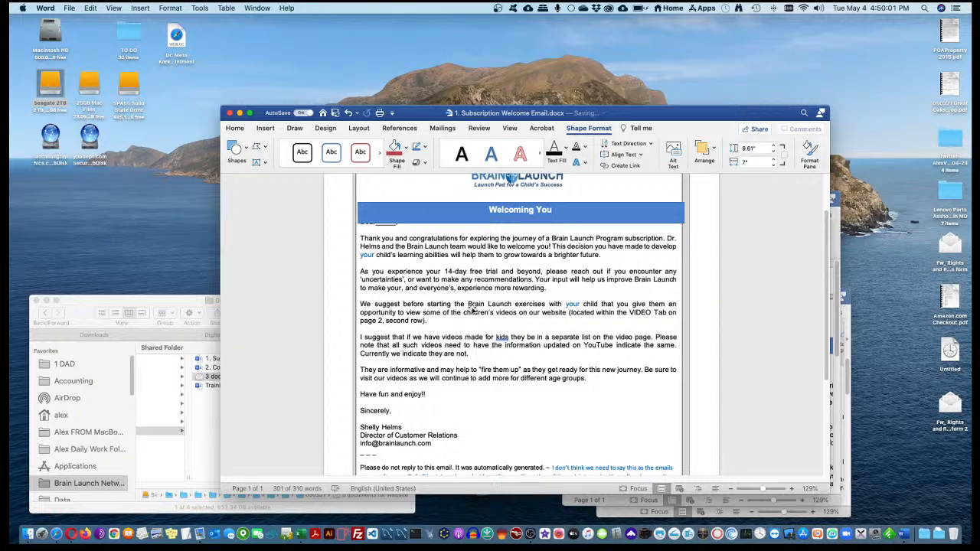
scroll(473, 308, down, 1)
scroll(472, 309, down, 3)
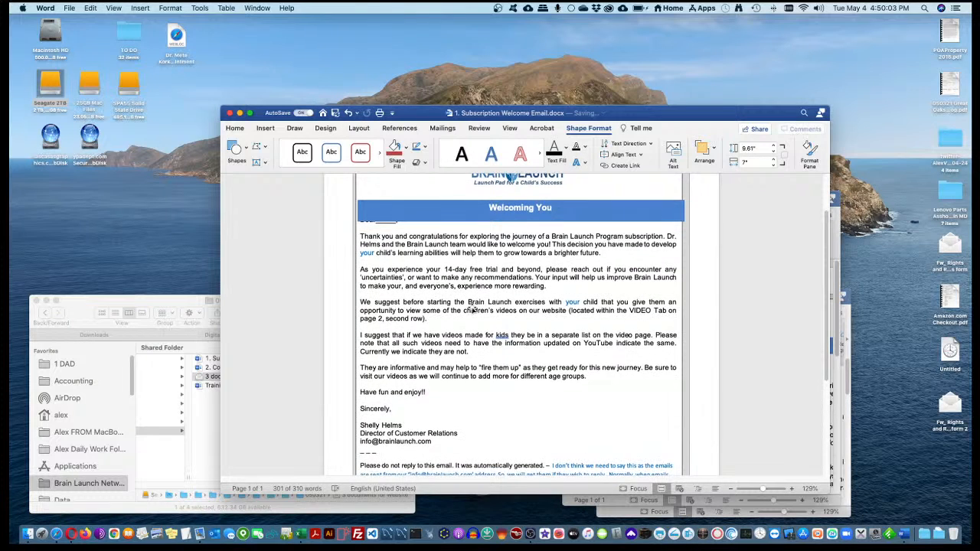
scroll(473, 309, down, 5)
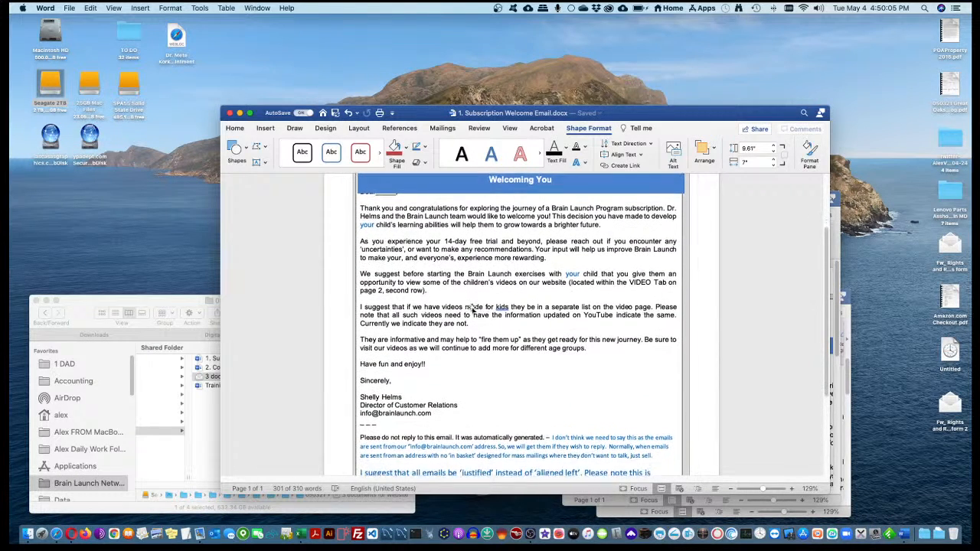
scroll(473, 309, down, 5)
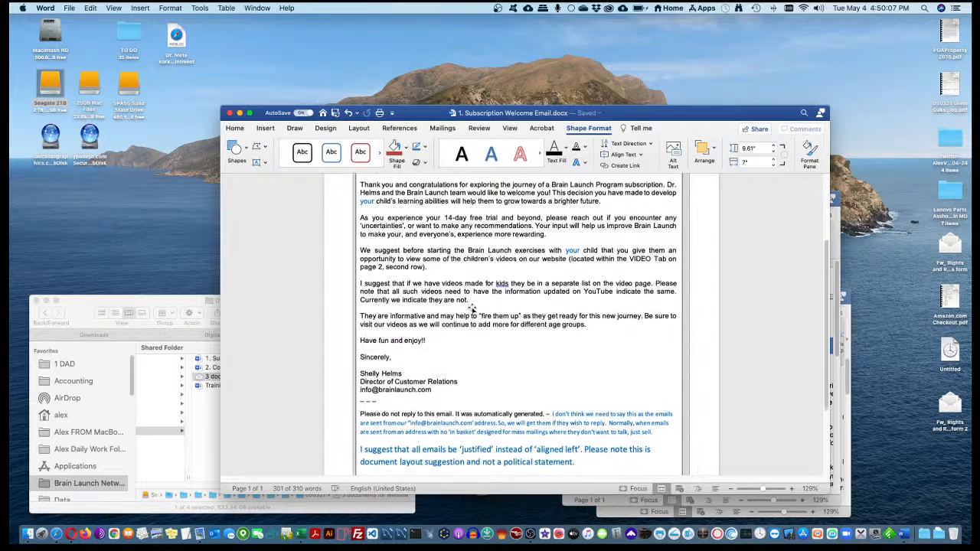
scroll(473, 308, down, 8)
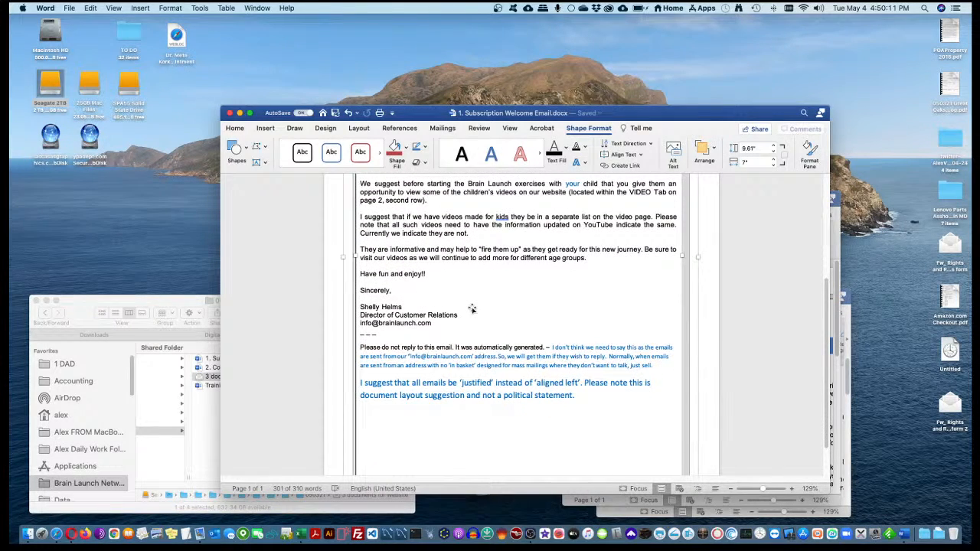
scroll(472, 309, down, 3)
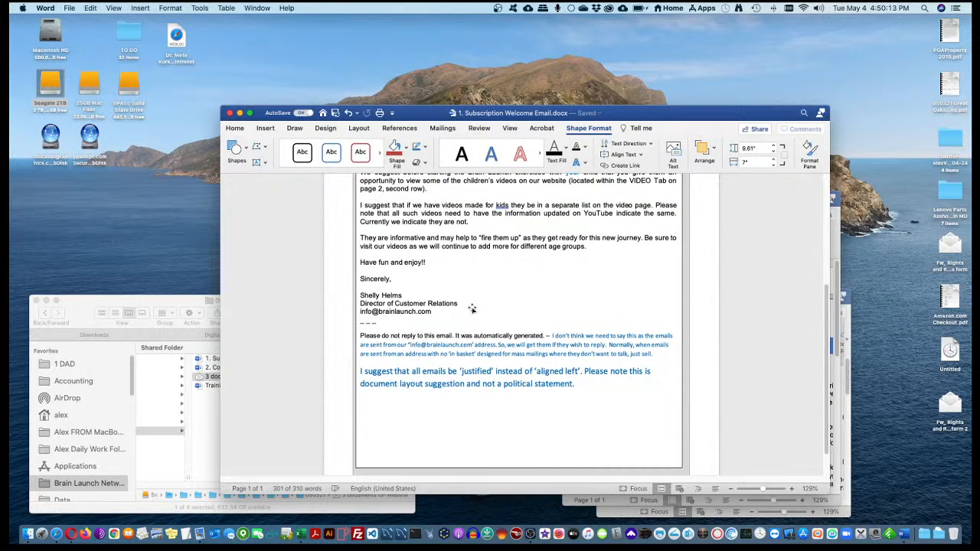
scroll(473, 309, down, 1)
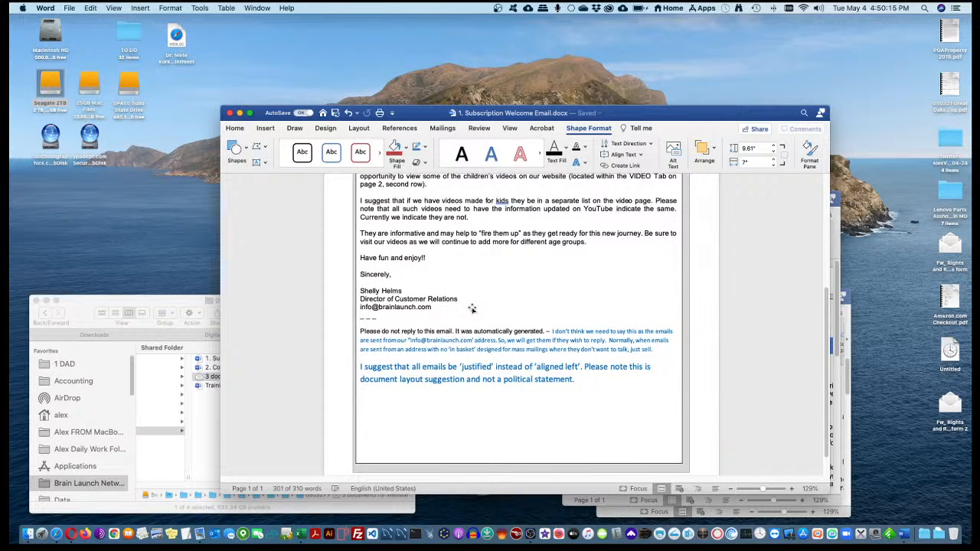
Move the letter's body text box slightly right and down within its frame.
click(472, 308)
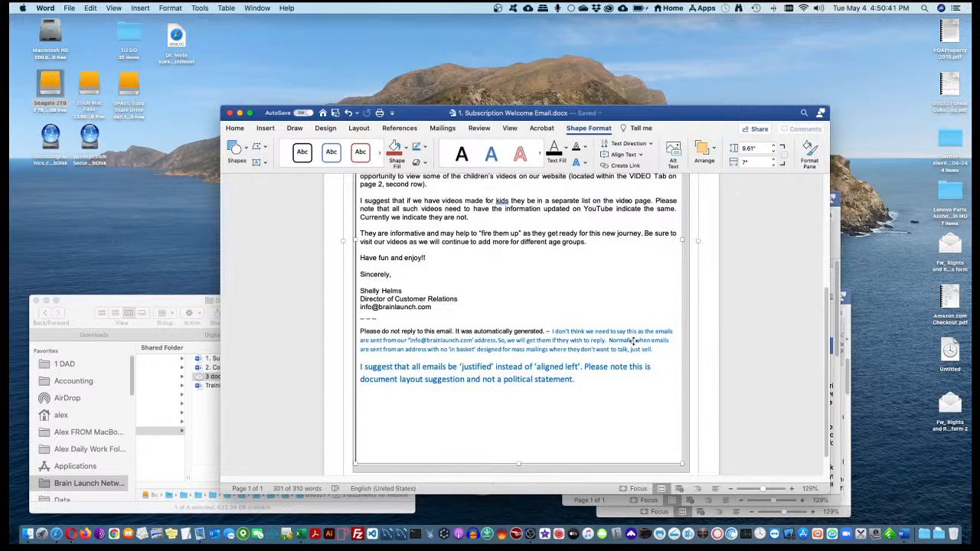
drag(633, 340, 637, 346)
click(275, 234)
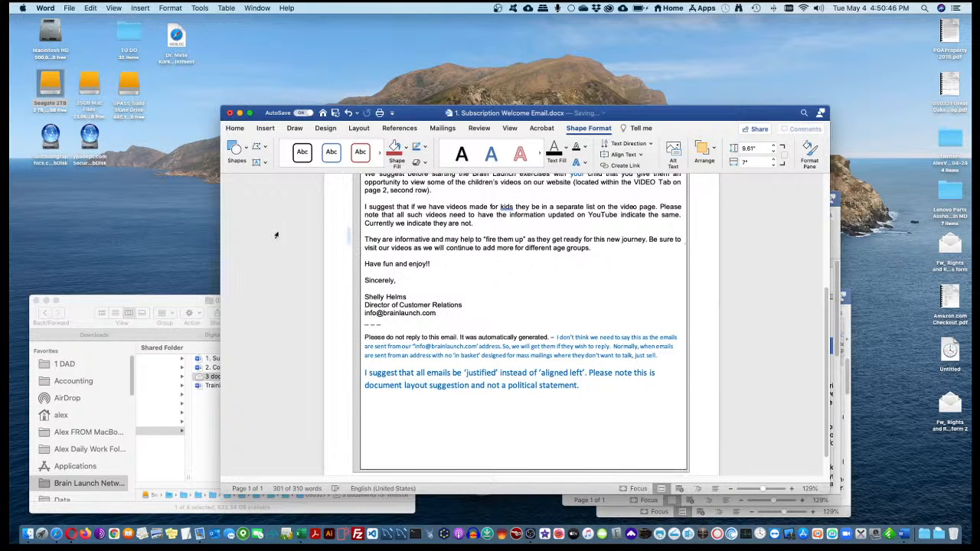
click(605, 350)
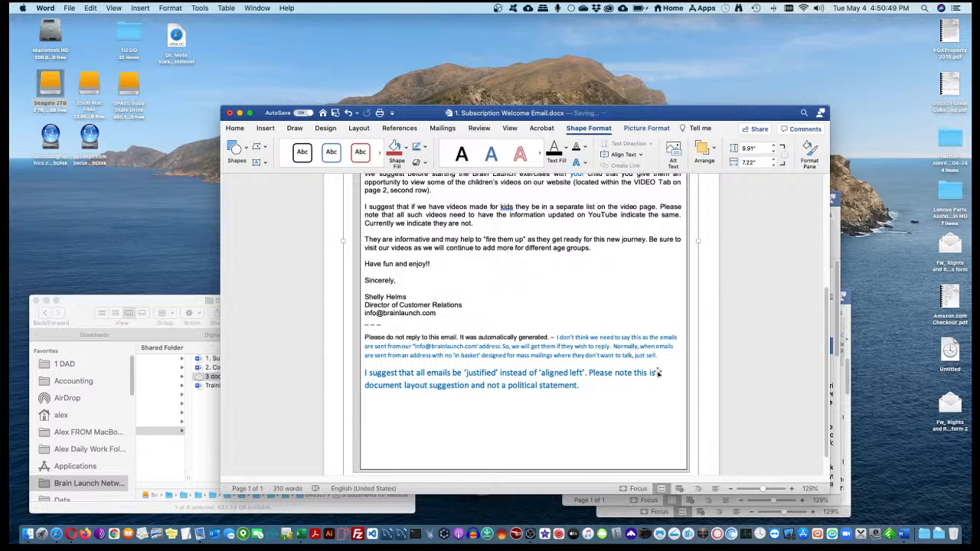
scroll(676, 357, up, 2)
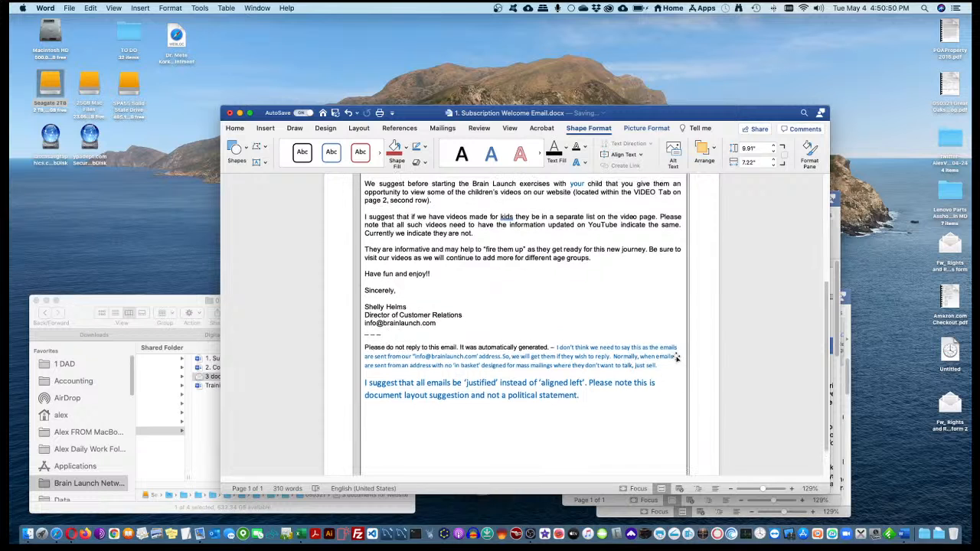
Insert the word "included" after "Normally" in the blue comment about the do-not-reply line.
click(445, 304)
mouse_move(414, 265)
mouse_down()
mouse_move(444, 297)
mouse_move(457, 343)
mouse_up()
key(Down)
key(Down)
key(Down)
key(Down)
key(Down)
key(Down)
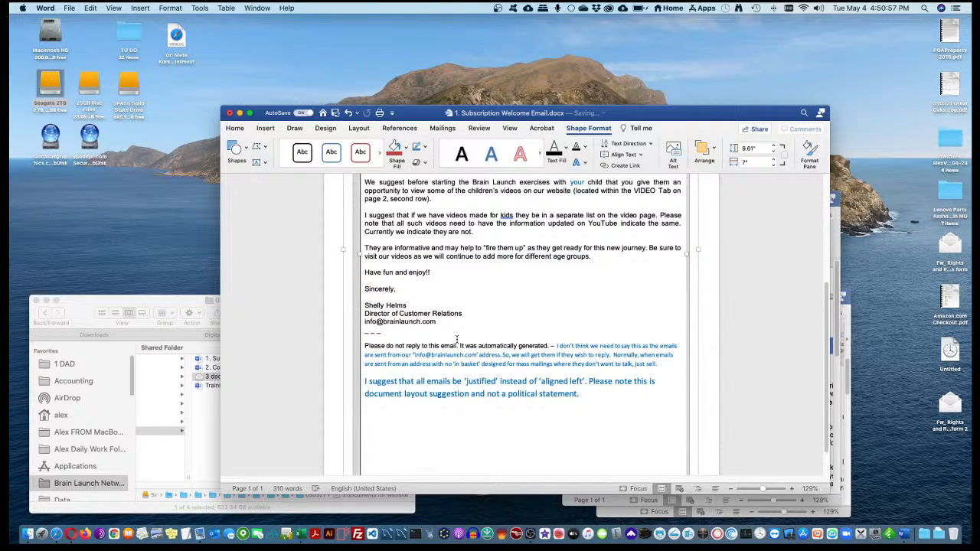
key(Up)
key(Up)
key(Left)
text(inlvuded)
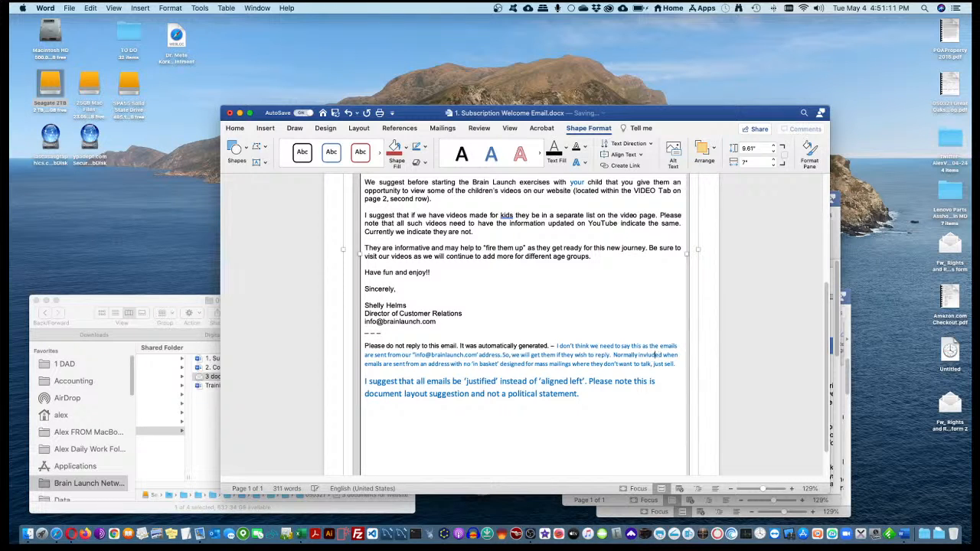
key(Left)
key(Left)
key(Left)
key(Left)
key(Left)
key(BackSpace)
text(c)
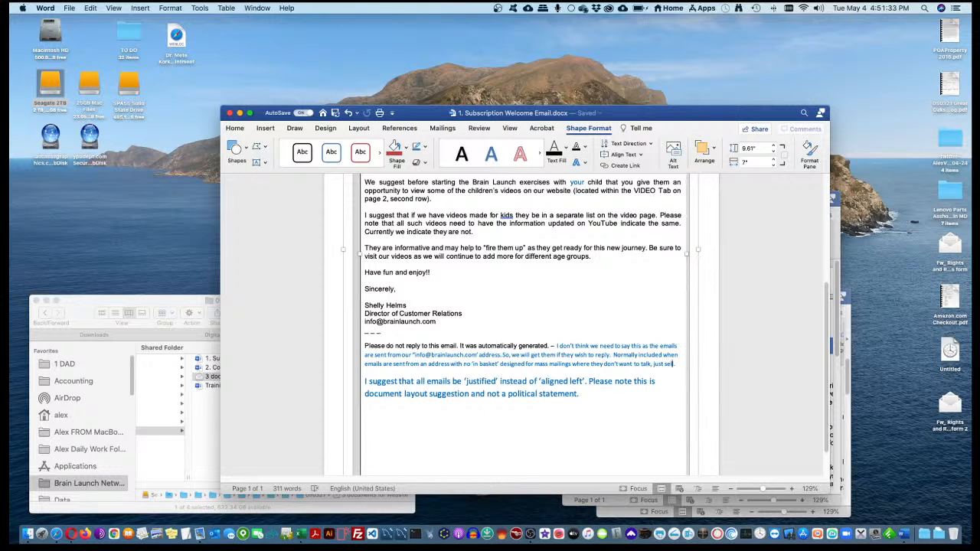
Rewrite the end of the do-not-reply comment after "they don't want" as "a reply. They generally want you to do something else.".
key(BackSpace)
key(BackSpace)
key(BackSpace)
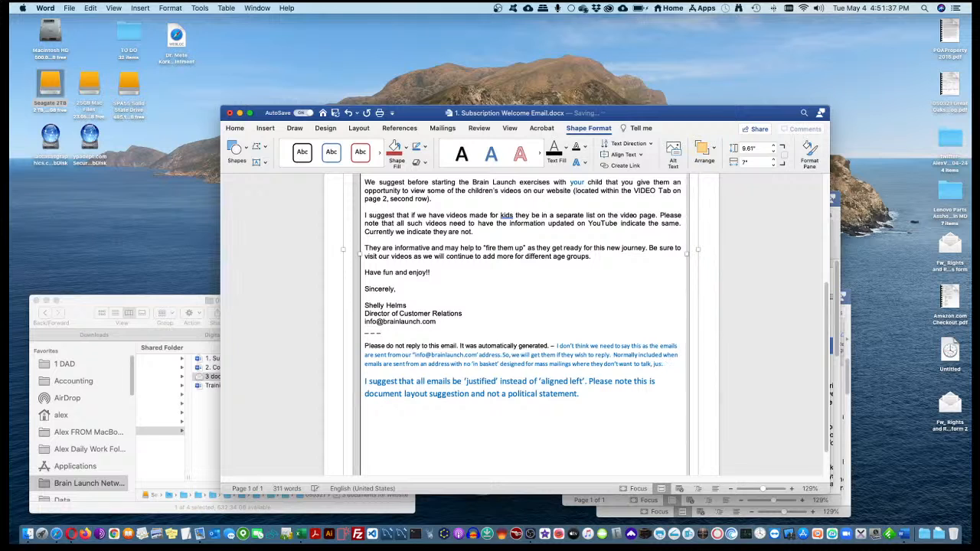
key(BackSpace)
key(BackSpace)
key(BackSpace)
key(BackSpace)
key(BackSpace)
key(BackSpace)
key(BackSpace)
text(.)
key(BackSpace)
key(BackSpace)
key(BackSpace)
key(BackSpace)
key(BackSpace)
key(BackSpace)
key(BackSpace)
key(BackSpace)
text(a reply.)
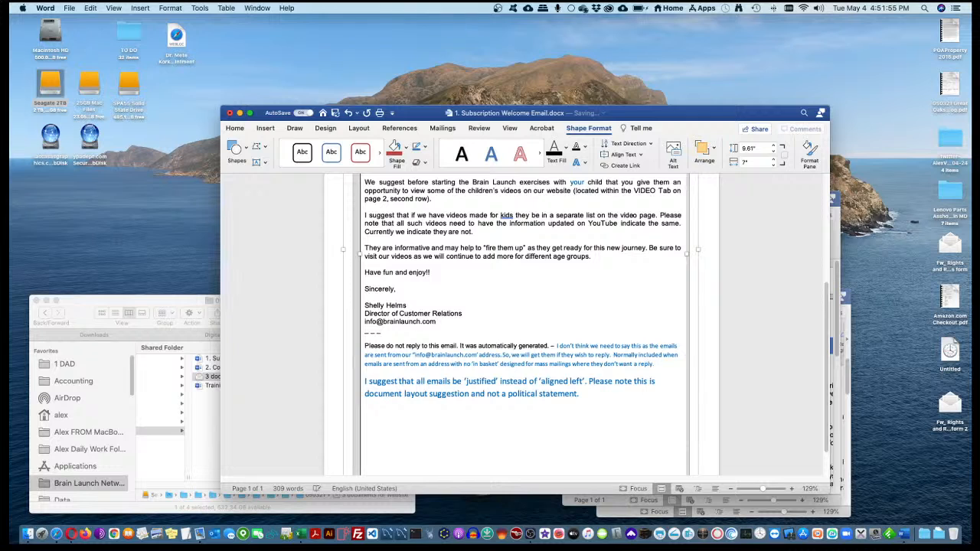
text( They generall)
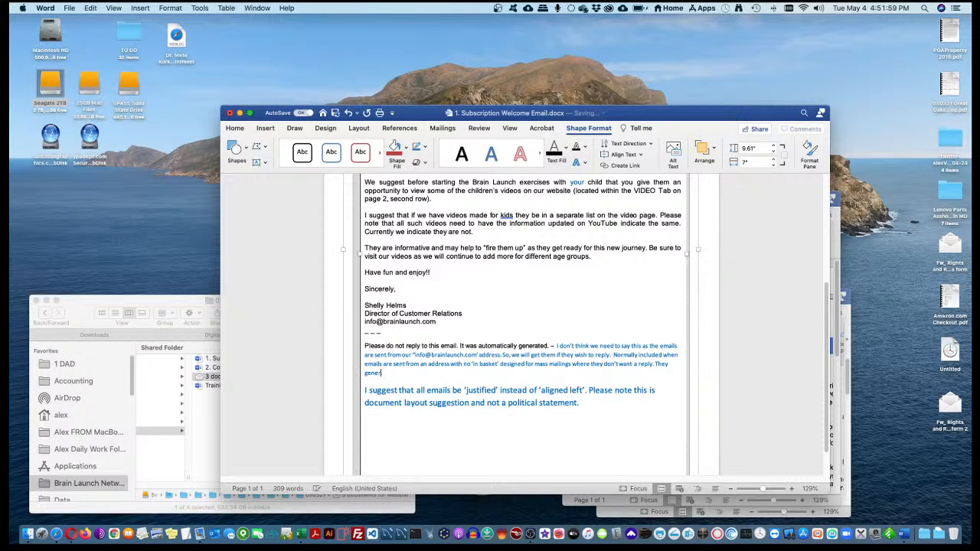
text(y want you to do something else.)
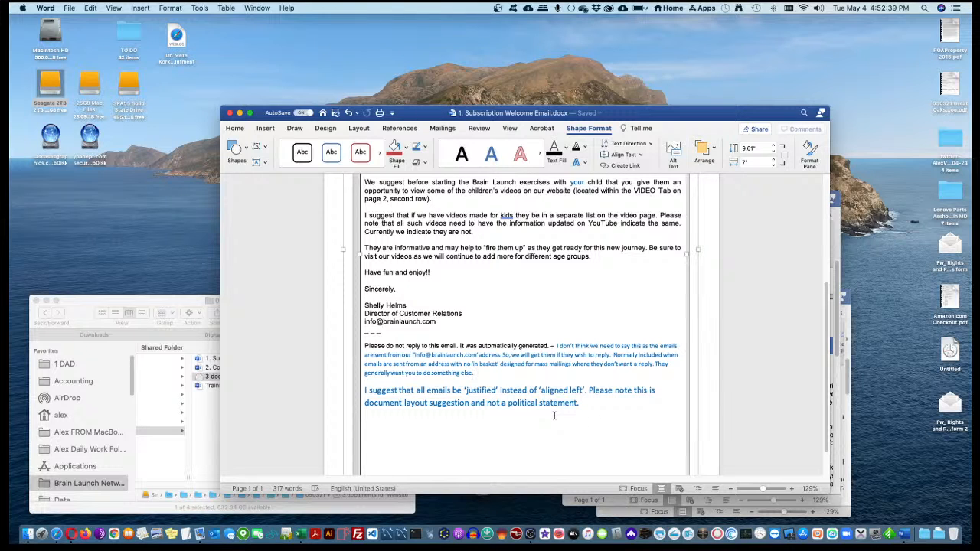
Add a slightly smiling face emoji after "political statement." at the end of the blue comment about justified emails.
click(587, 404)
key(ctrl+super+space)
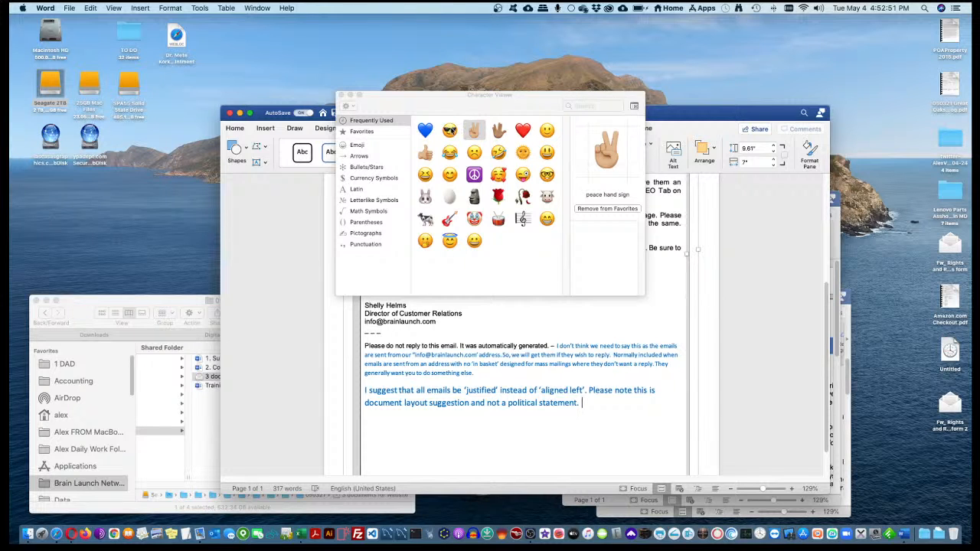
click(551, 132)
double_click(551, 133)
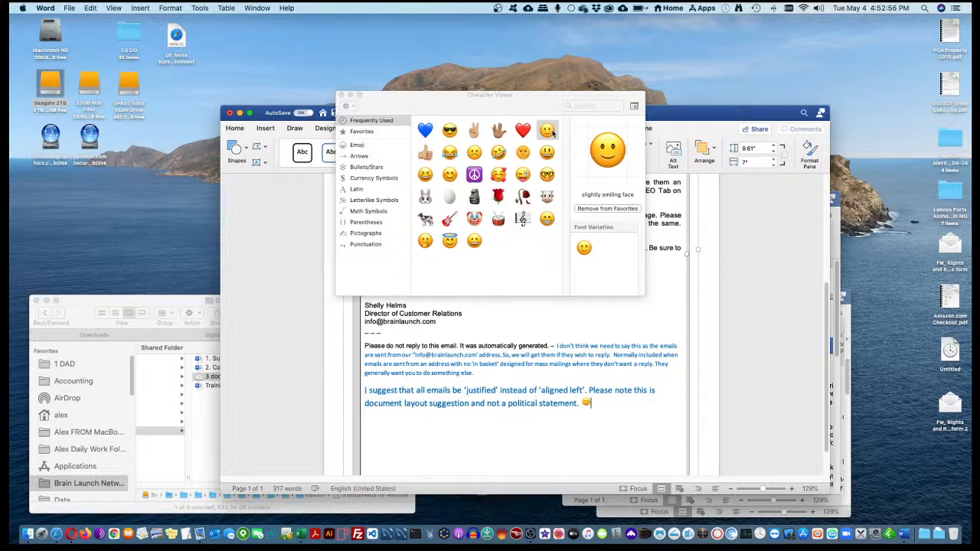
click(341, 96)
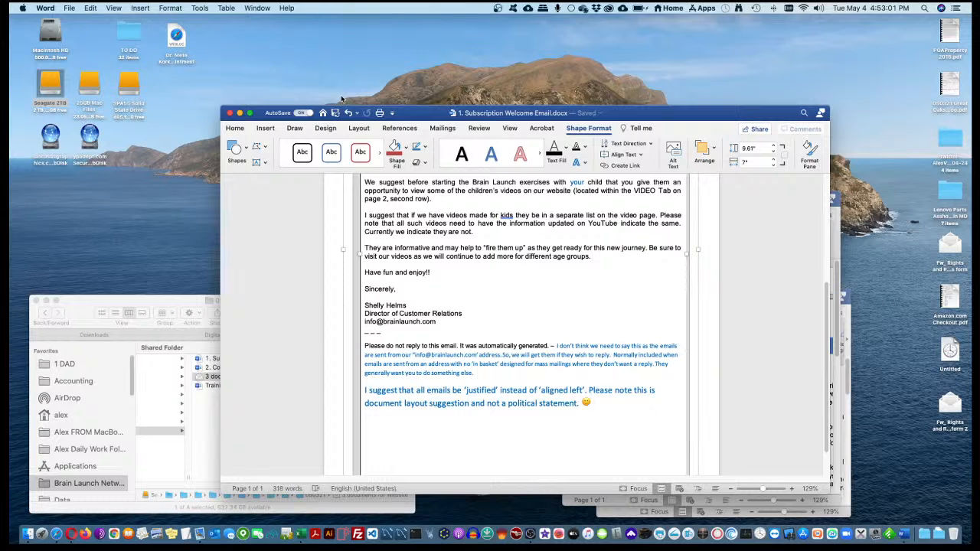
Bring the document "2. Completion of Pre-Launch Email Message.docx" to the front and widen its window to show the full page width.
scroll(475, 253, up, 2)
scroll(474, 251, up, 10)
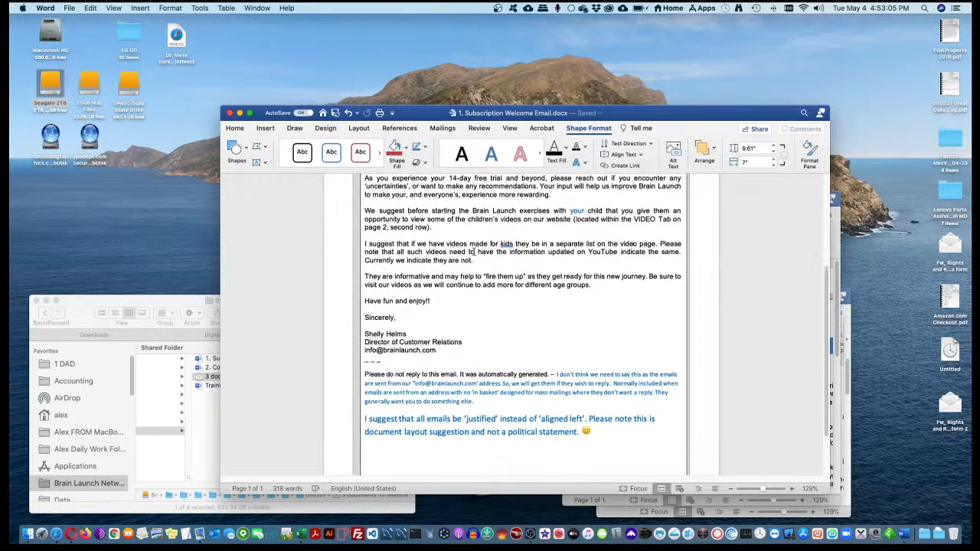
scroll(474, 251, up, 9)
click(474, 251)
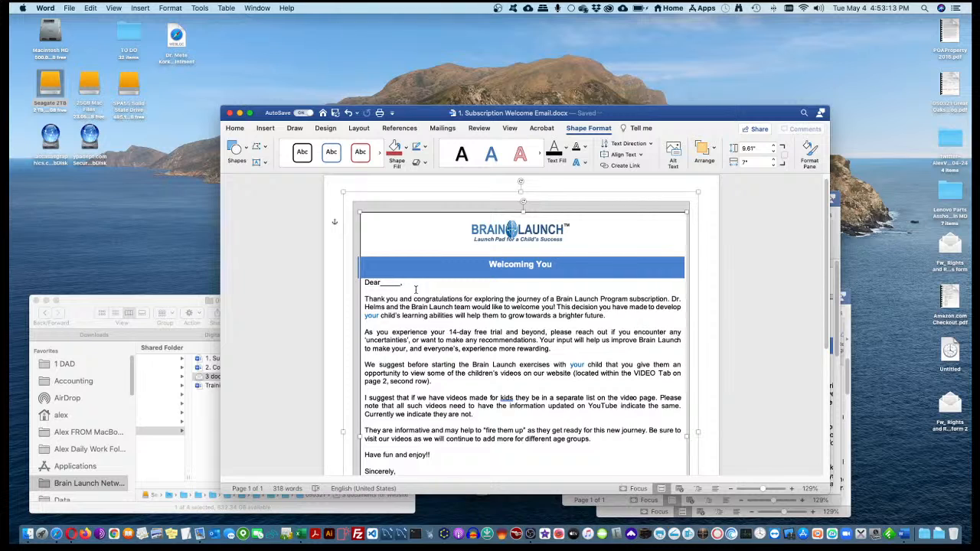
key(super+Tab)
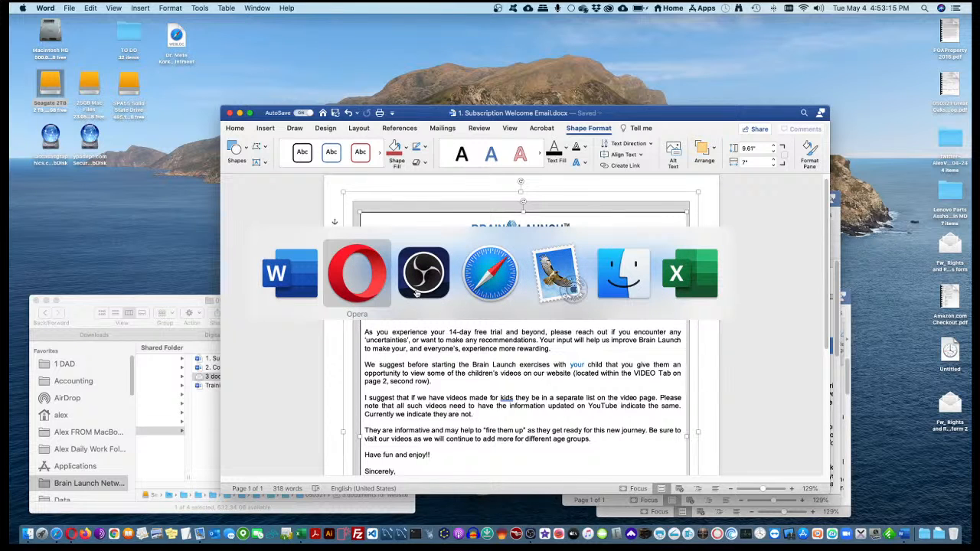
key(super+shift+Tab)
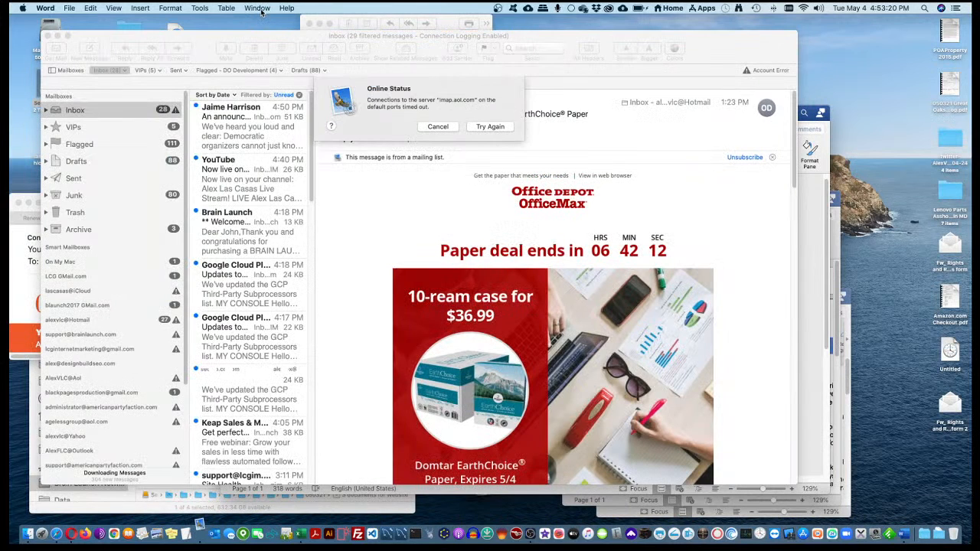
click(258, 9)
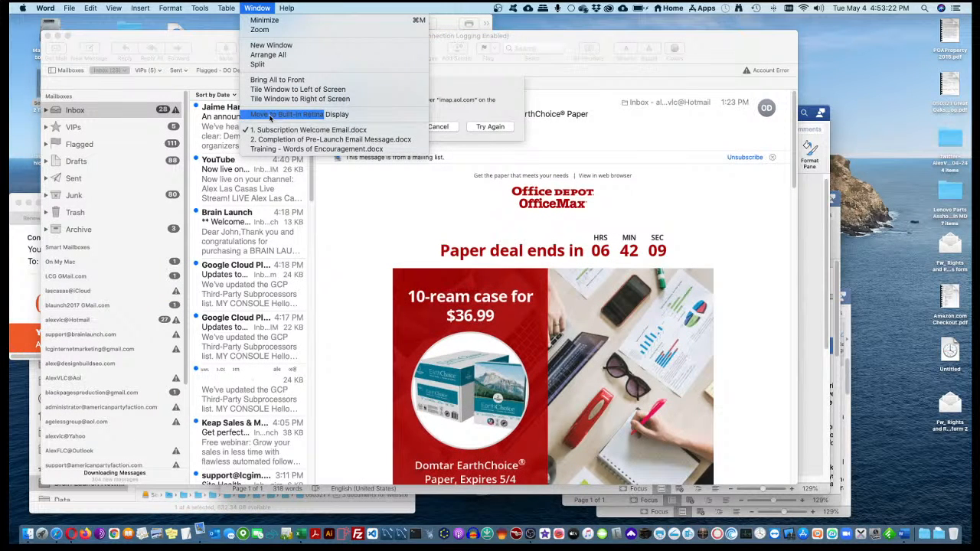
click(279, 139)
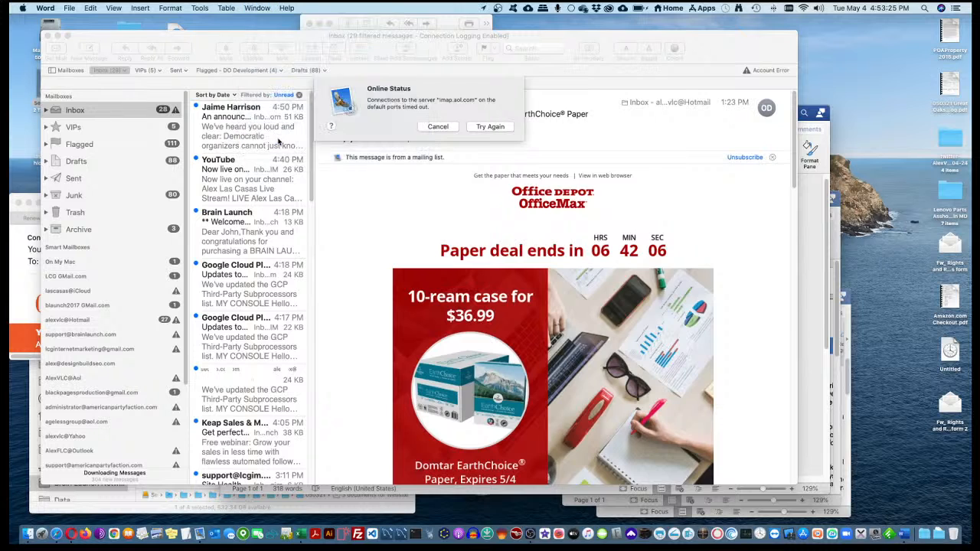
click(279, 142)
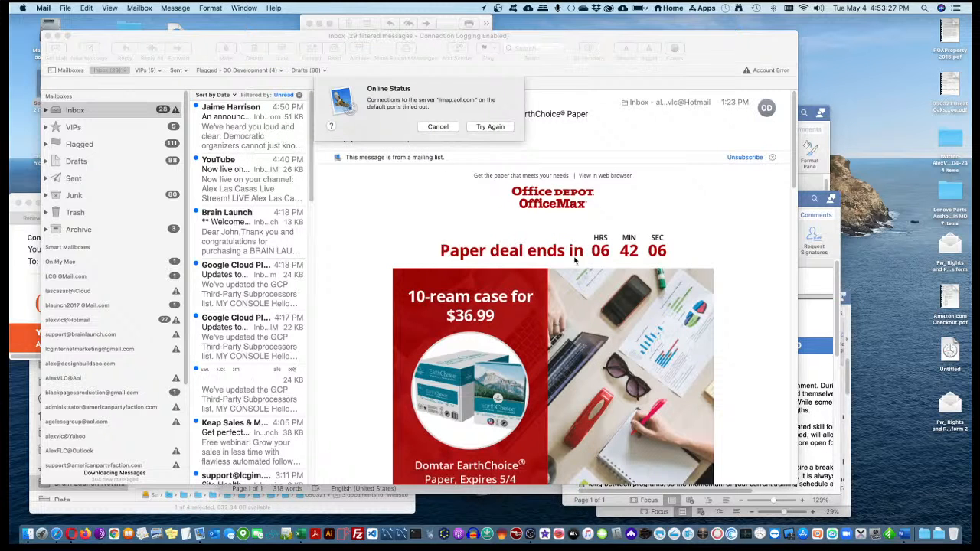
click(827, 235)
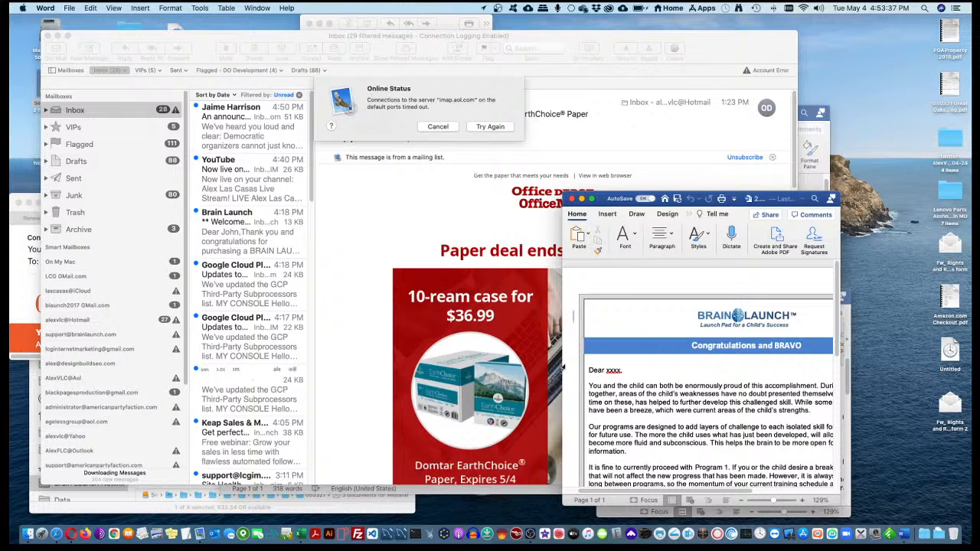
drag(563, 364, 403, 341)
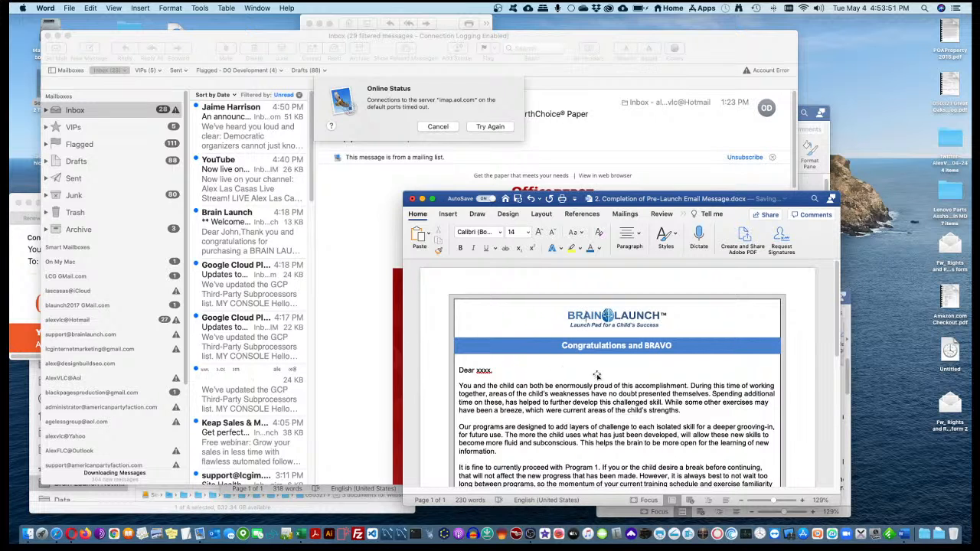
Read through the "Congratulations and BRAVO" letter from its greeting down to the signature block.
scroll(677, 385, down, 2)
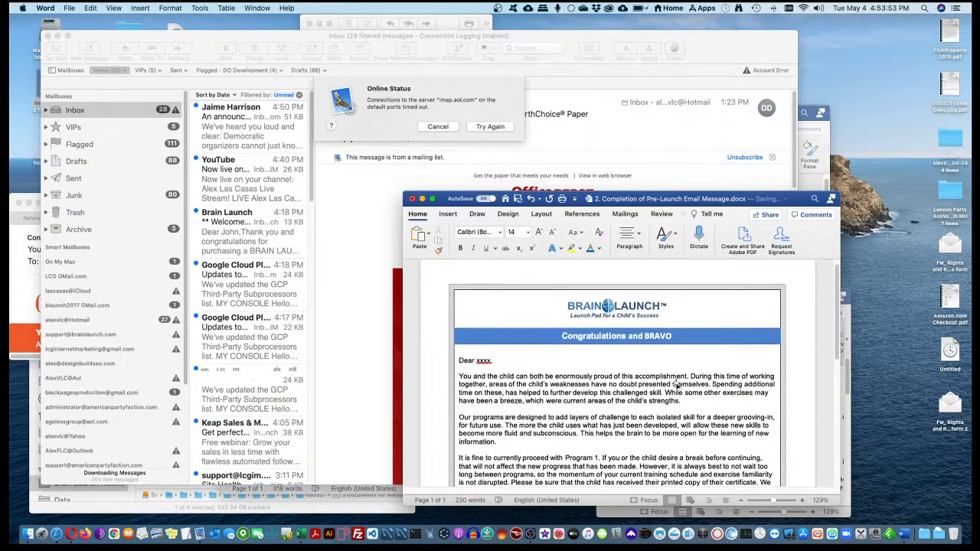
scroll(677, 385, down, 1)
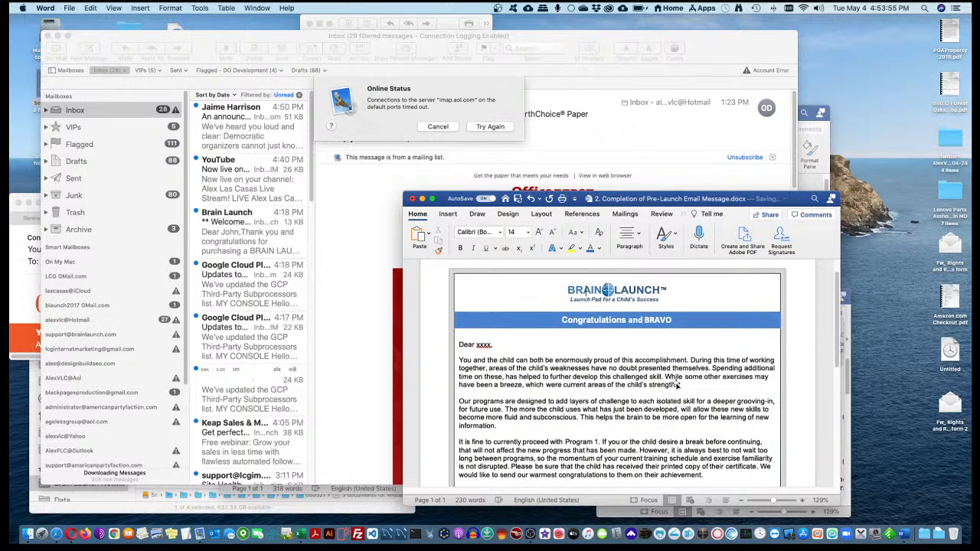
scroll(677, 385, down, 1)
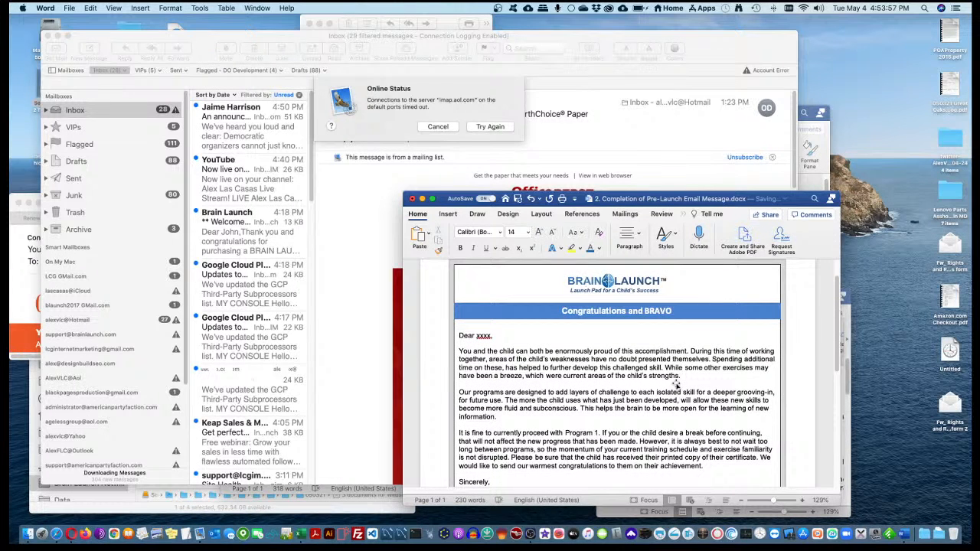
scroll(677, 385, down, 3)
scroll(677, 385, down, 2)
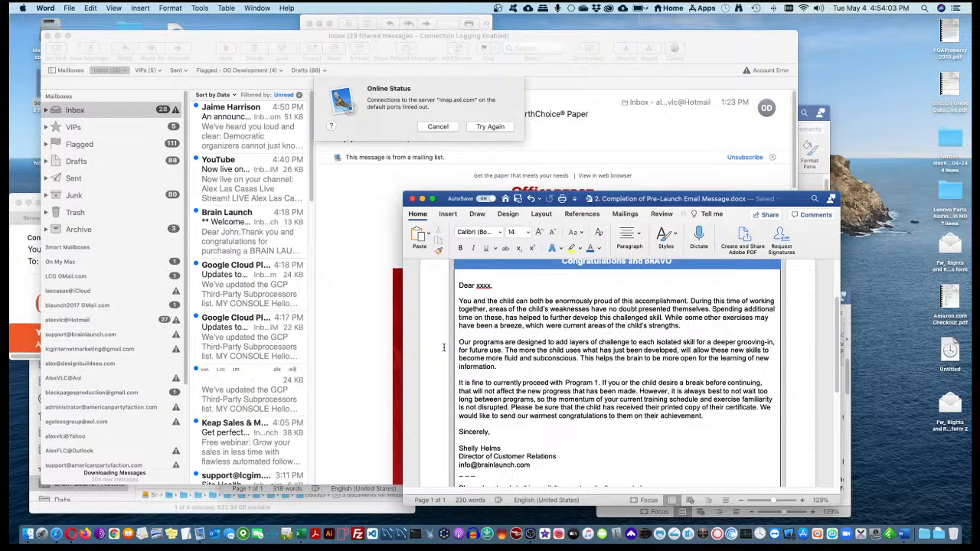
Switch to Opera and review the MemberPress email settings, from the member notices through the admin notices to the sender details.
key(super+Tab)
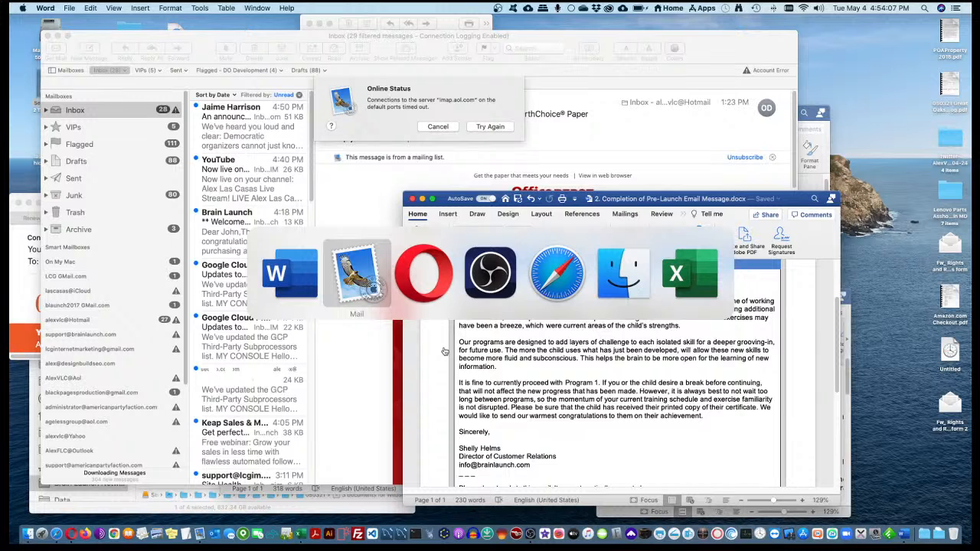
key(super+Tab)
key(super+Tab)
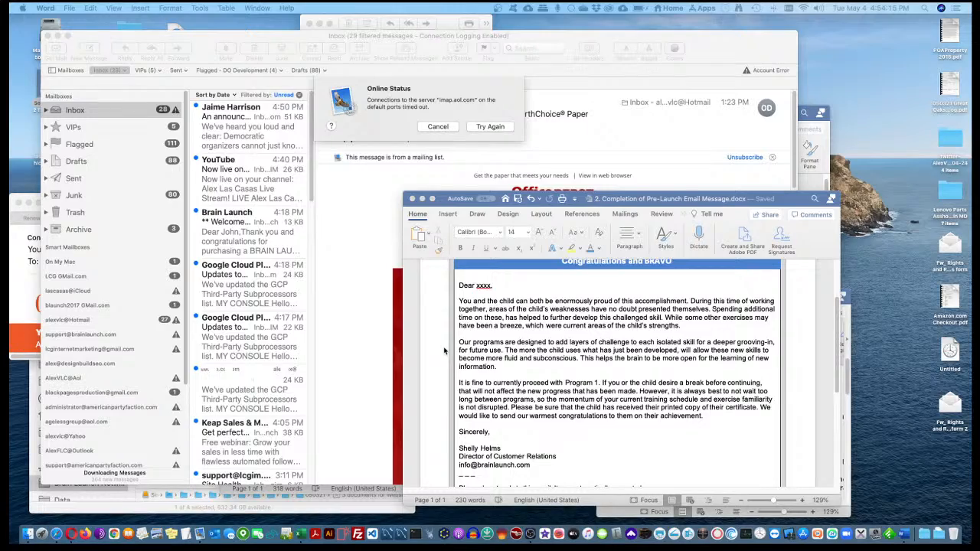
key(ctrl+Up)
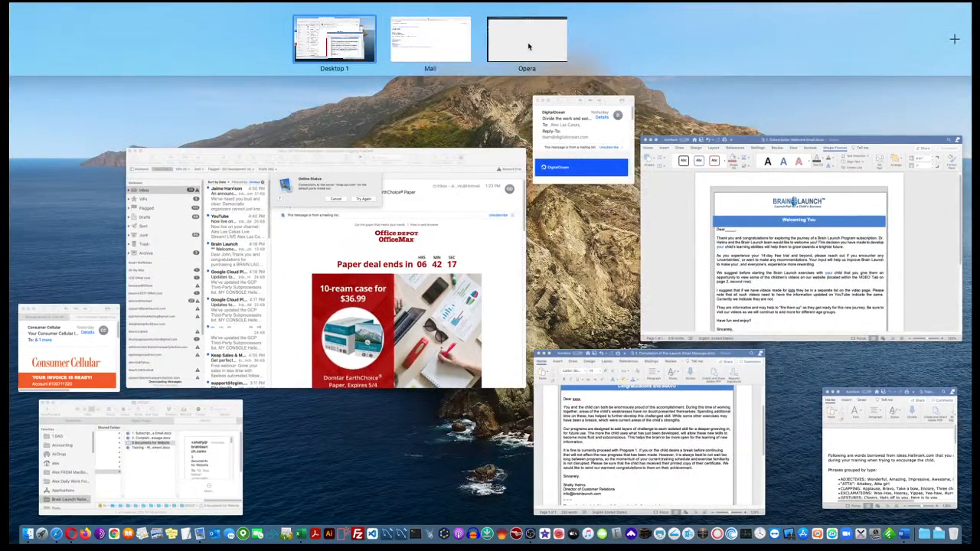
click(528, 46)
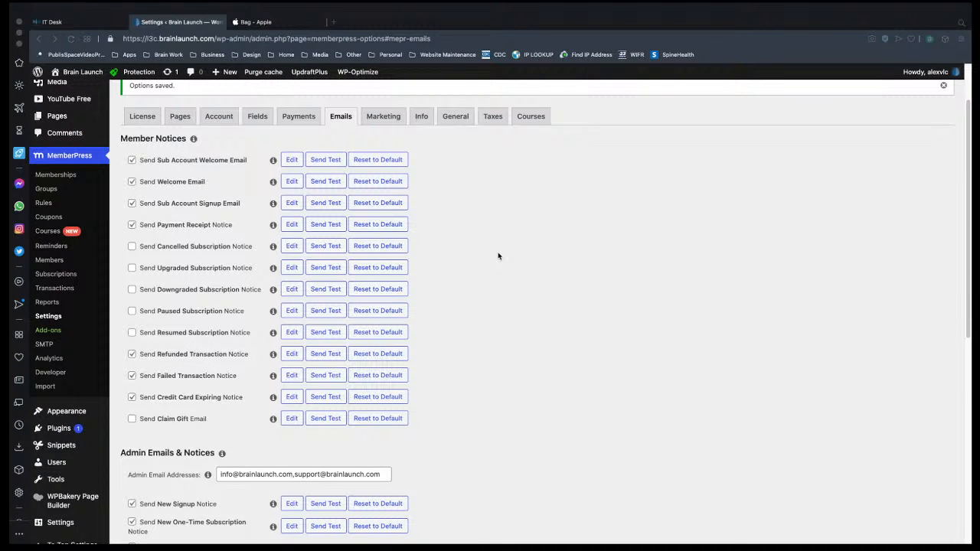
scroll(497, 256, down, 3)
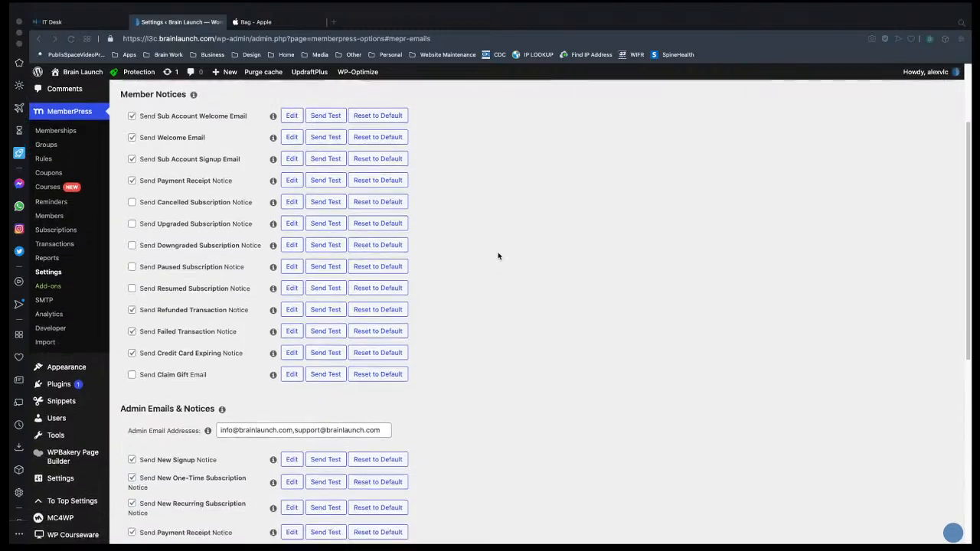
scroll(498, 255, down, 6)
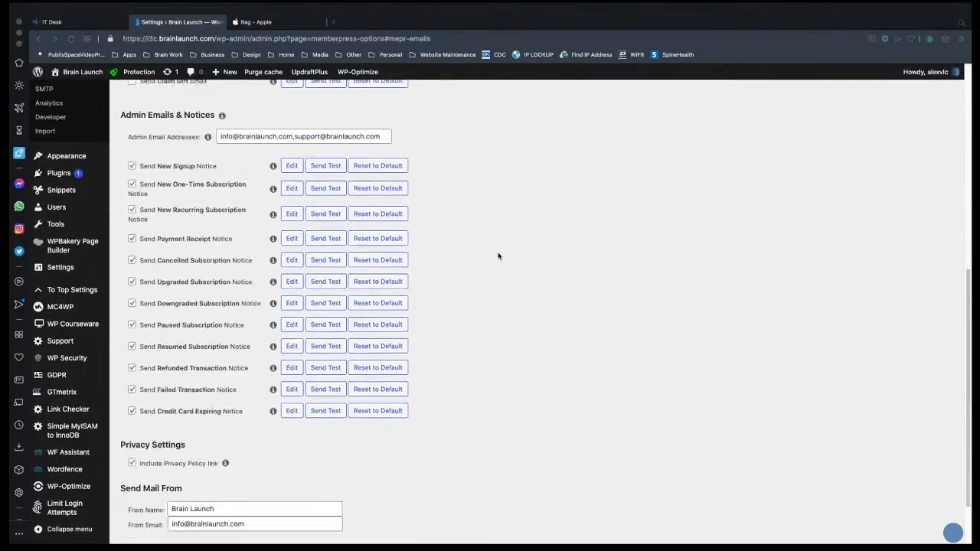
scroll(478, 247, up, 10)
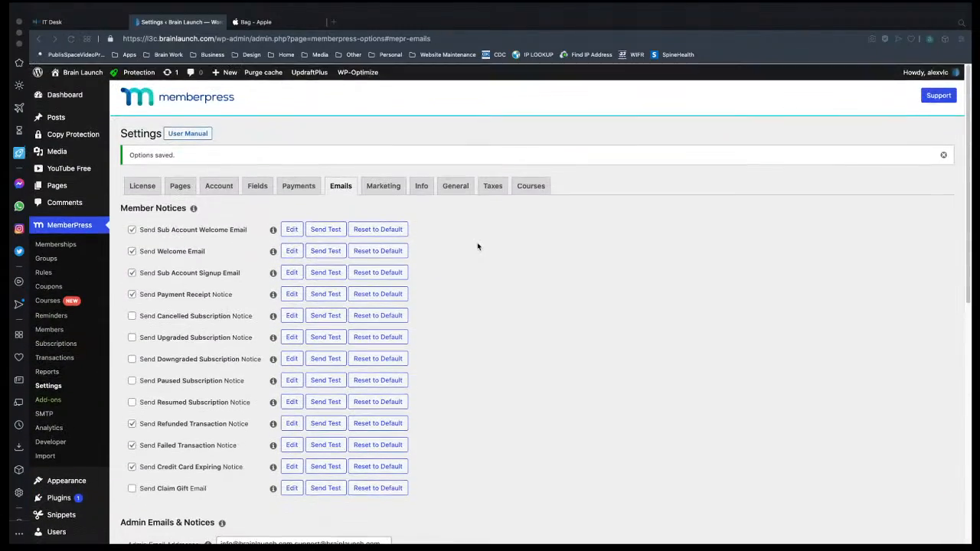
scroll(93, 414, down, 10)
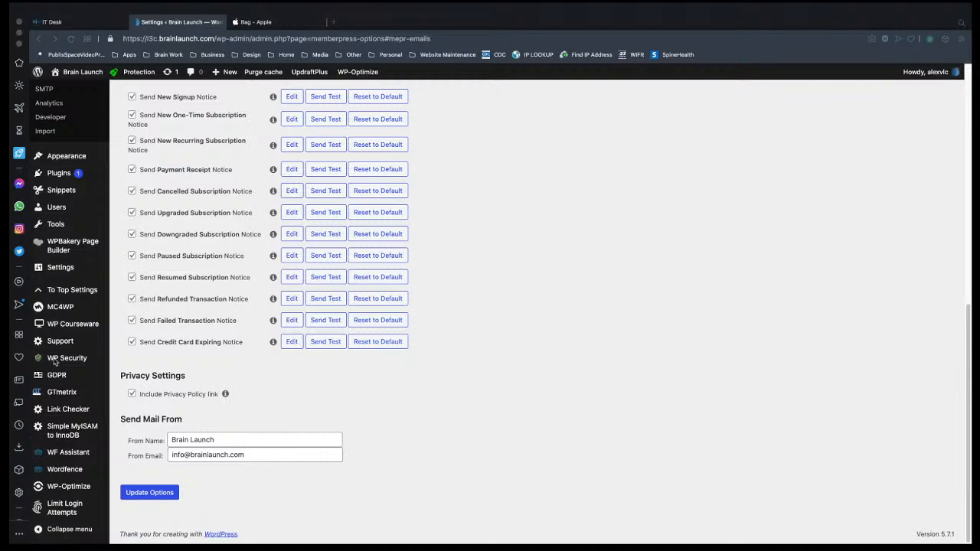
Open the list of email notifications in the WP Courseware settings.
click(90, 325)
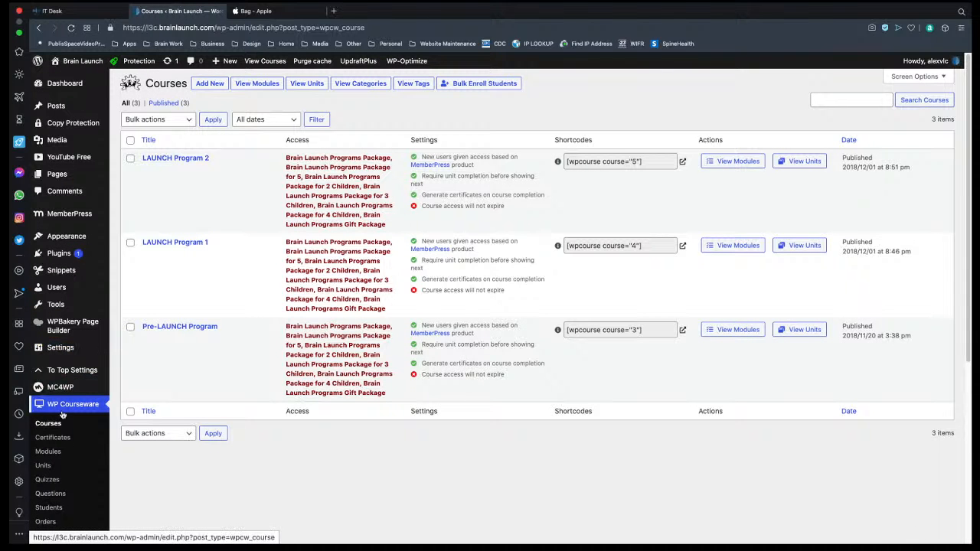
scroll(59, 450, down, 1)
scroll(60, 450, down, 3)
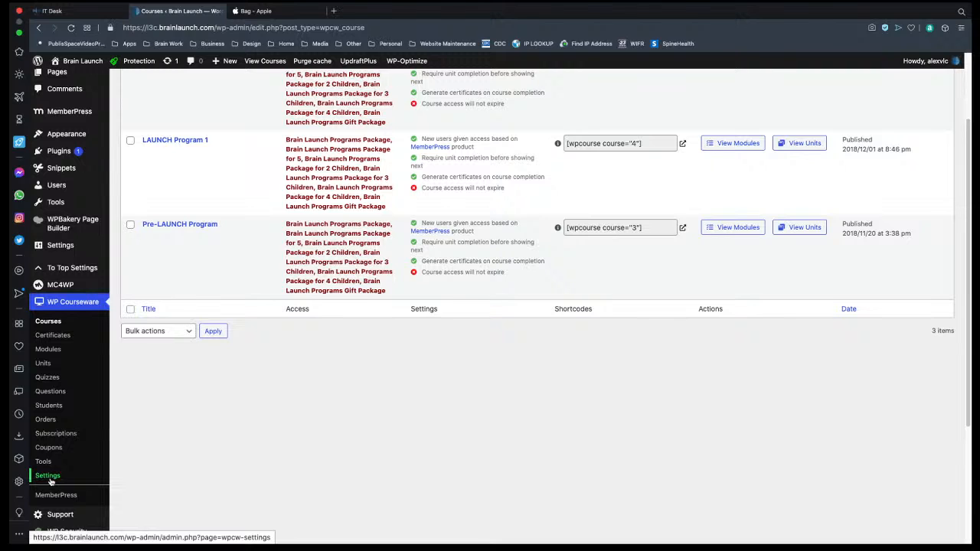
click(48, 478)
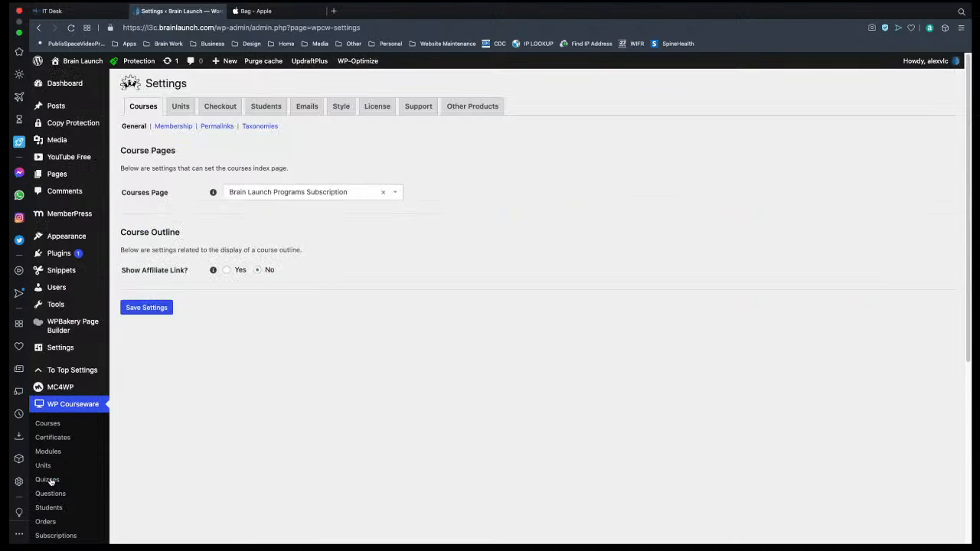
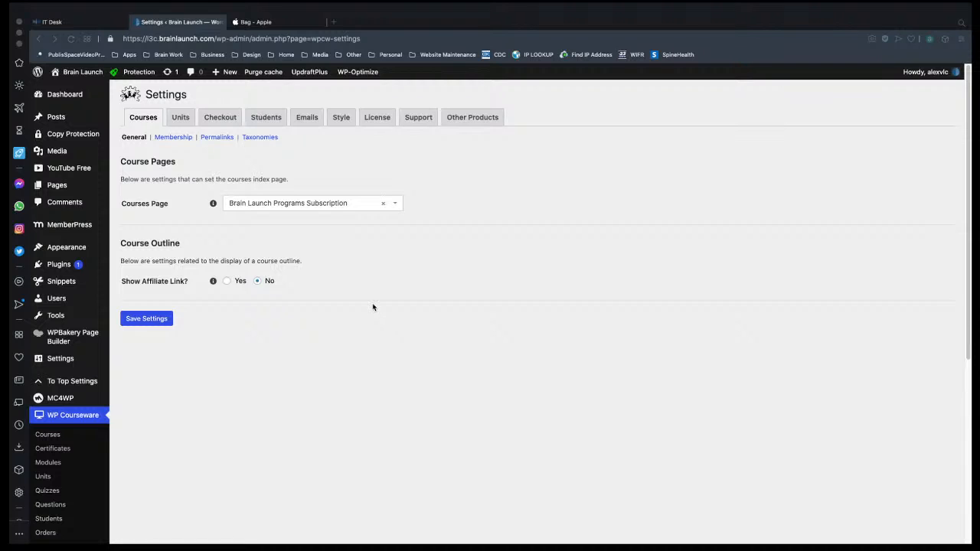
click(379, 283)
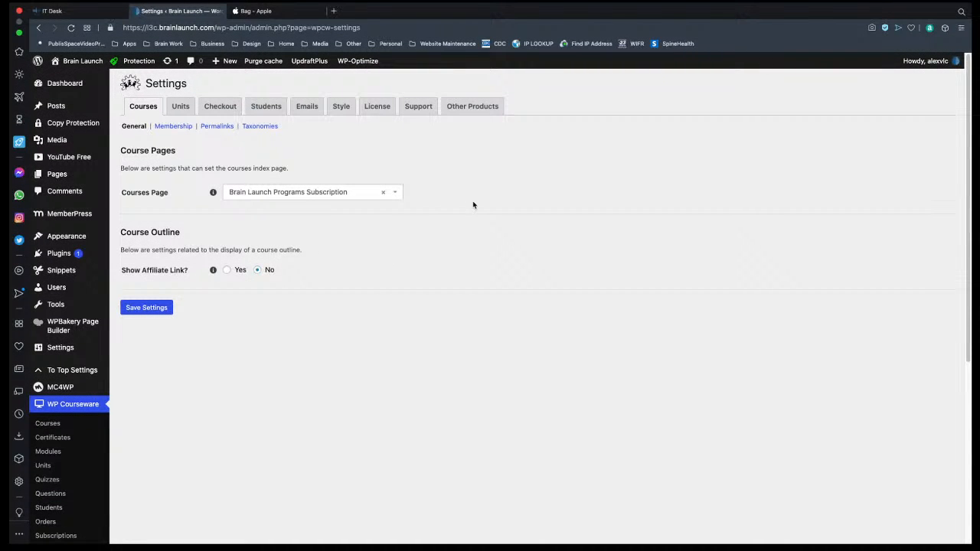
click(311, 110)
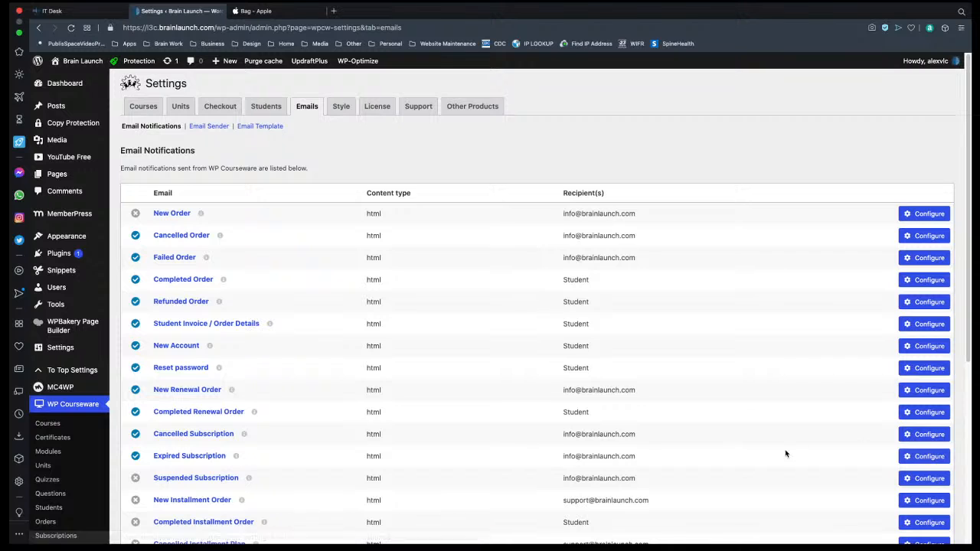
Disable the Expired Subscription email notification, save the settings, and return to the list of email notifications.
click(929, 457)
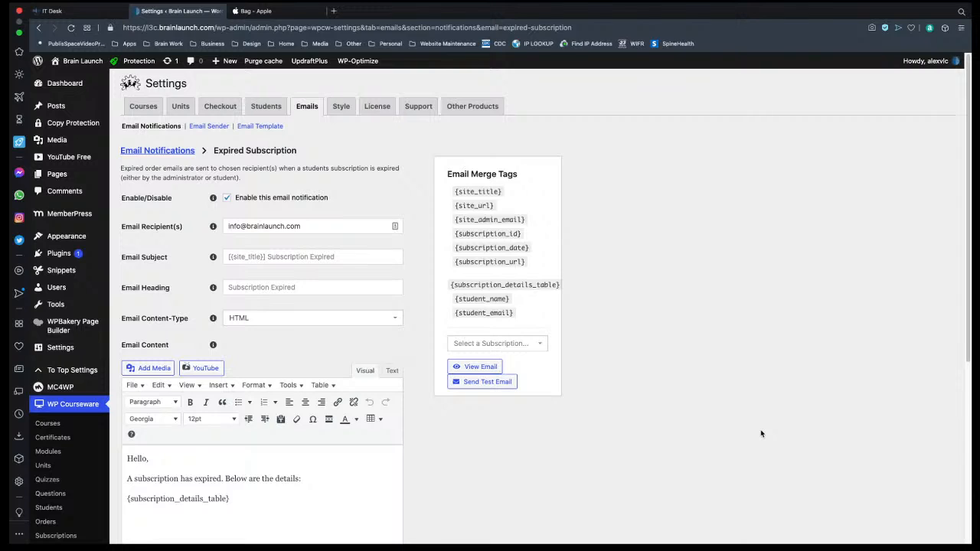
click(227, 197)
click(228, 198)
scroll(646, 203, down, 5)
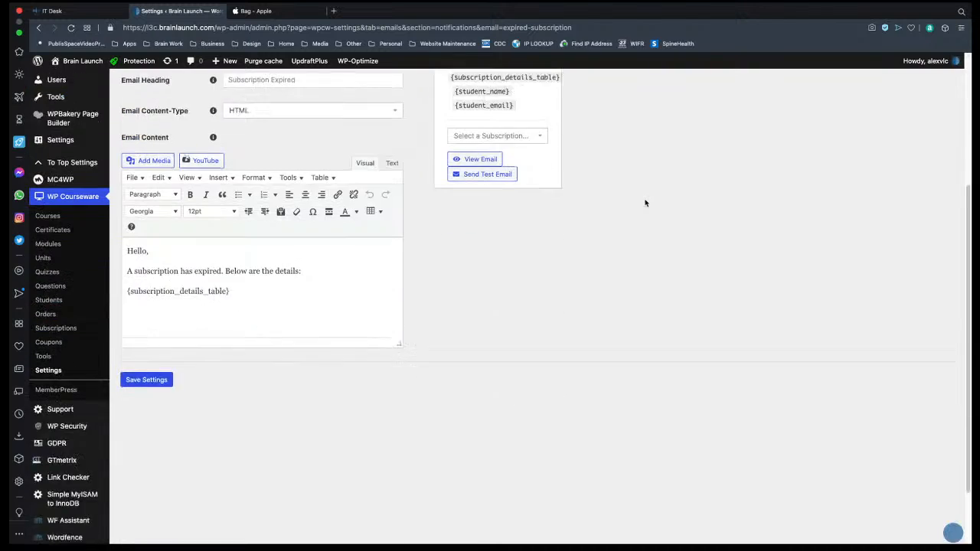
click(150, 302)
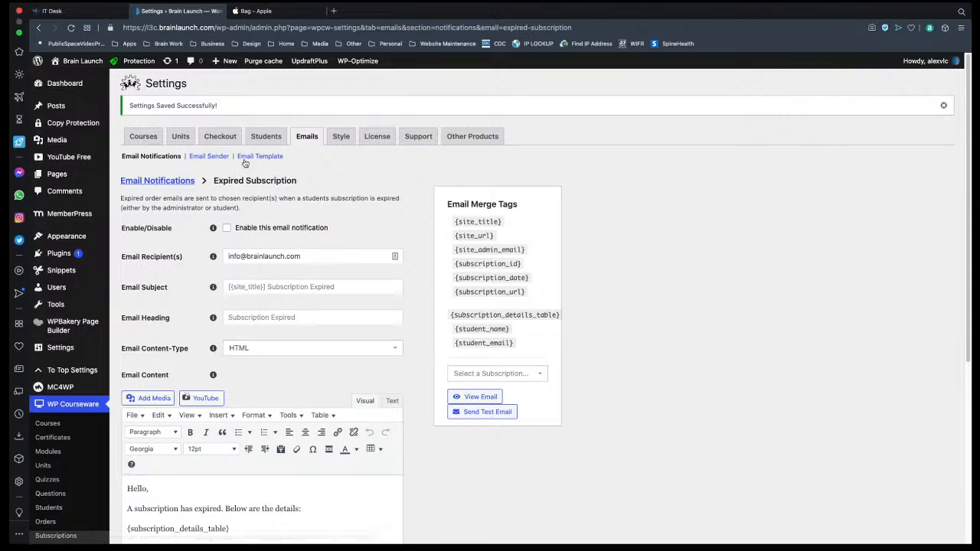
click(318, 139)
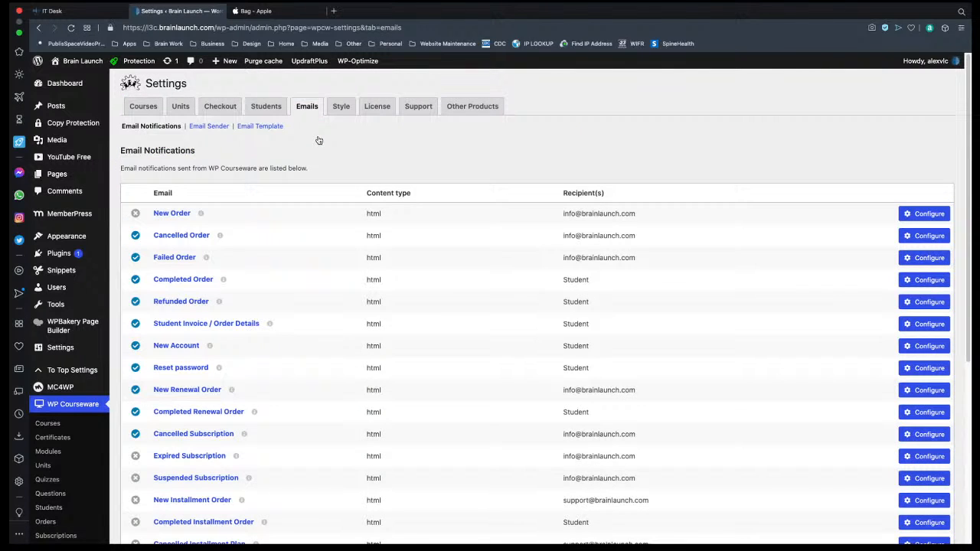
scroll(319, 141, down, 3)
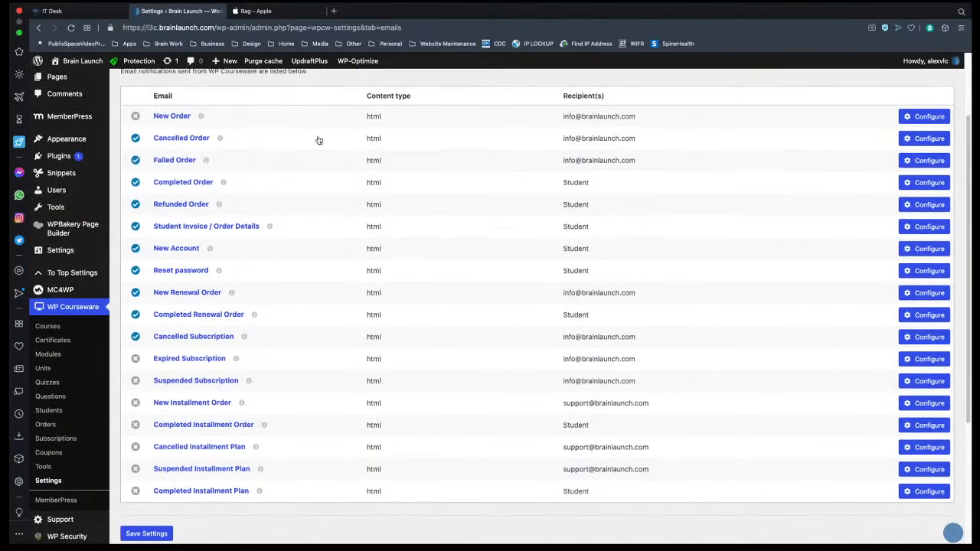
Capture a screenshot of the email notifications table, from its introductory line down to Completed Installment Plan, including the recipients.
scroll(318, 140, up, 1)
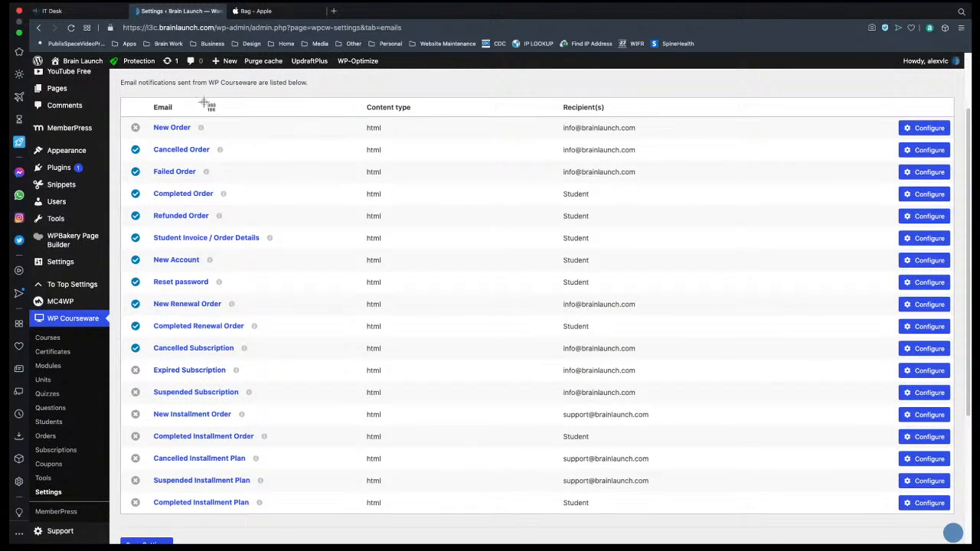
key(super+shift+4)
drag(121, 80, 666, 515)
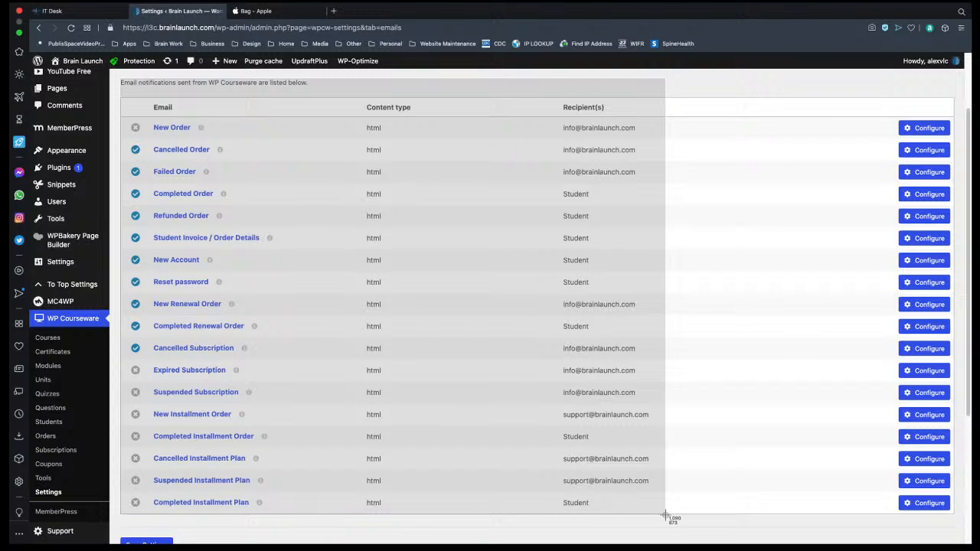
drag(665, 515, 666, 517)
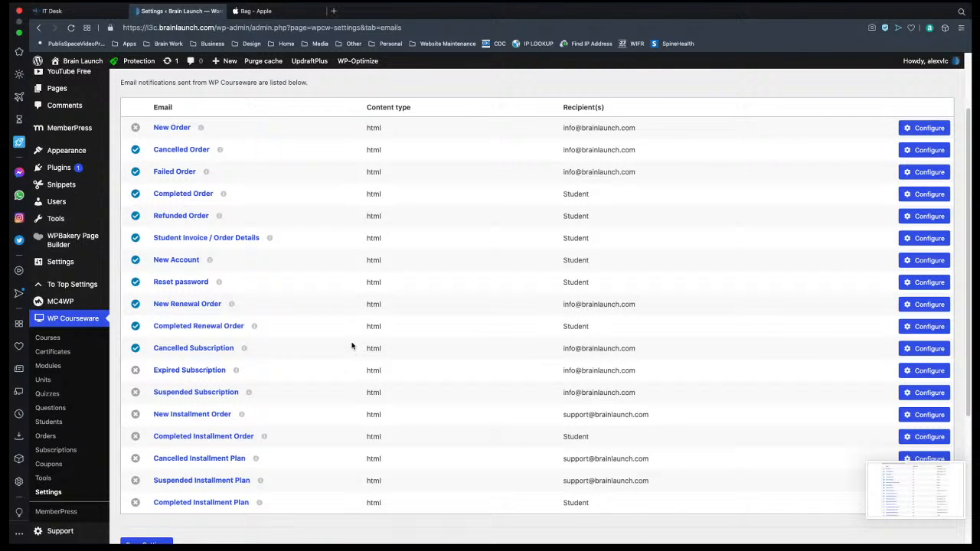
Disable the Cancelled Subscription email notification, save the settings, and return to the list of email notifications.
scroll(351, 346, up, 3)
scroll(350, 344, down, 5)
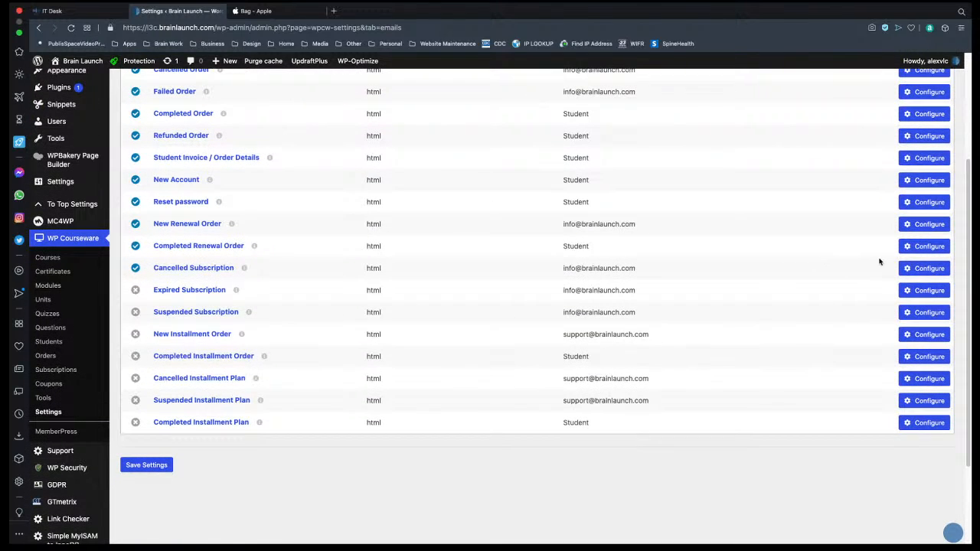
click(934, 270)
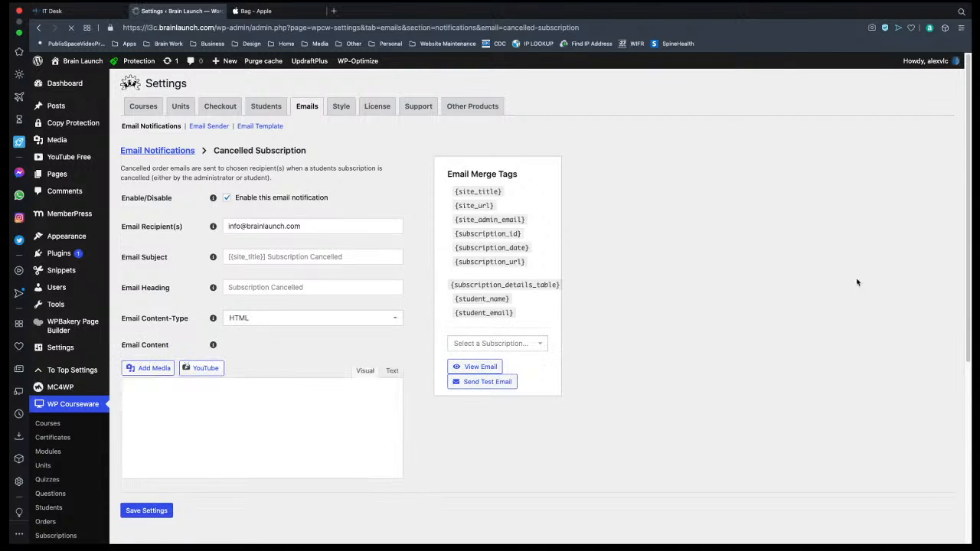
click(228, 198)
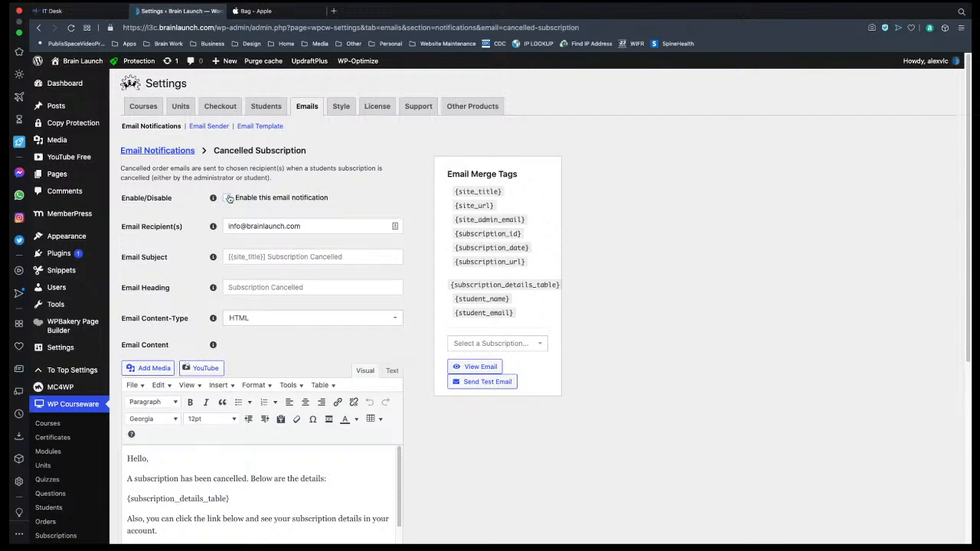
scroll(229, 199, down, 1)
scroll(229, 199, down, 5)
click(134, 303)
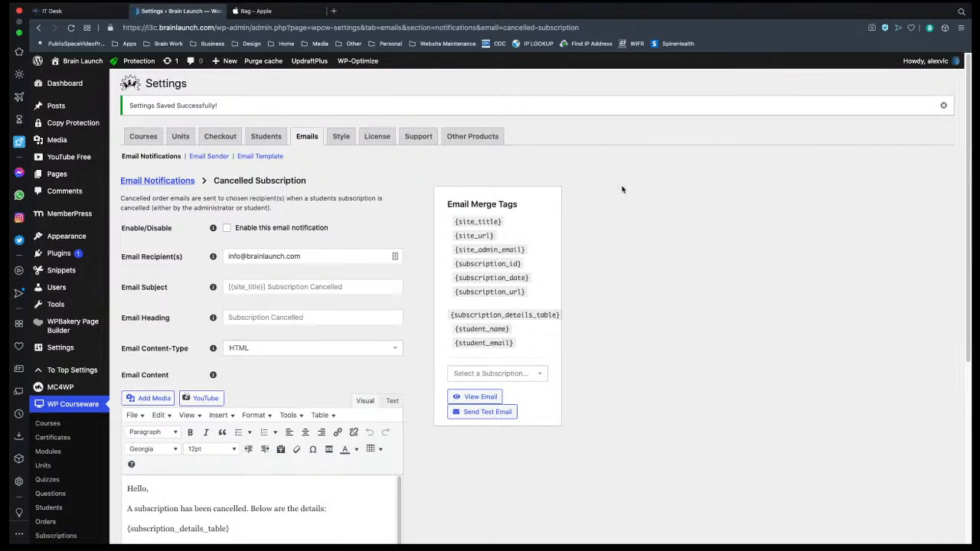
click(306, 137)
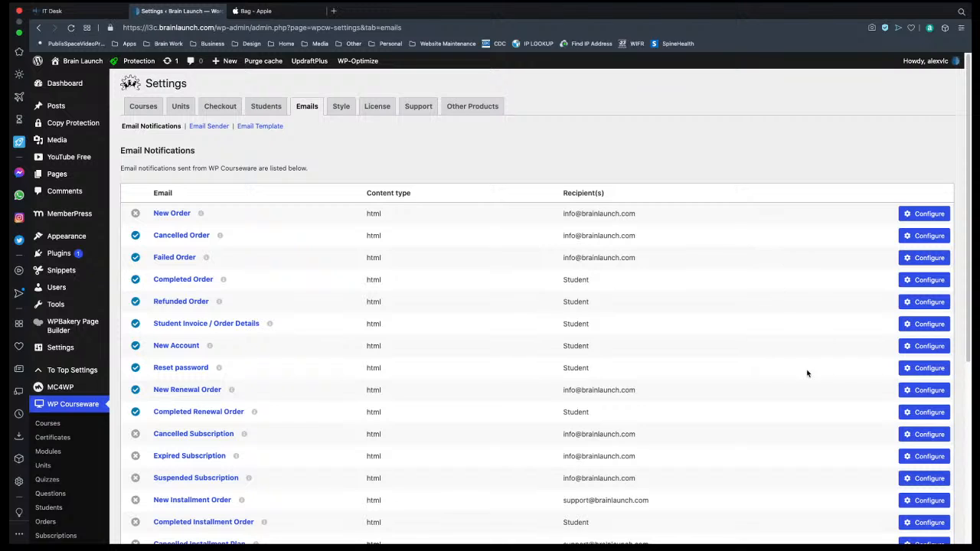
Disable the Completed Renewal Order email notification, save the settings, and return to the list of email notifications.
click(926, 417)
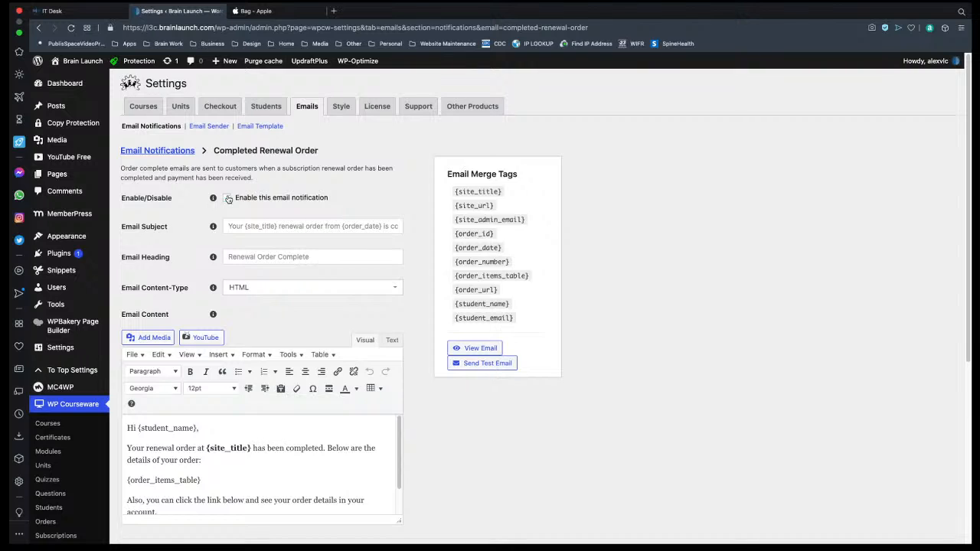
scroll(228, 199, down, 5)
click(153, 273)
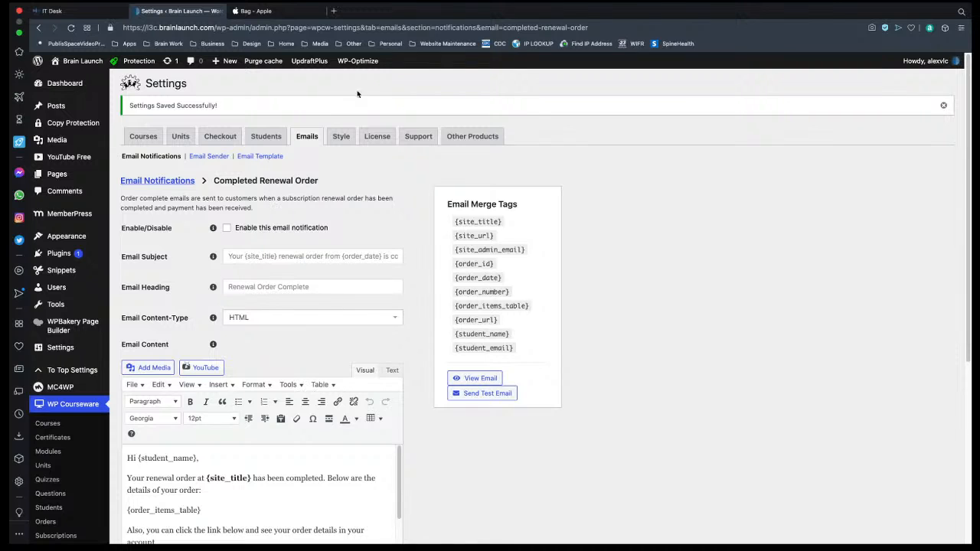
click(308, 136)
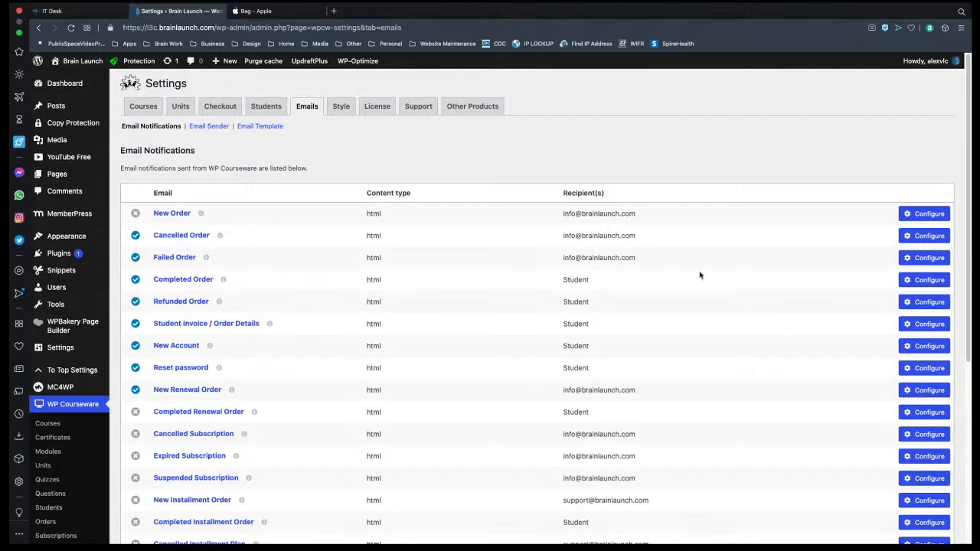
Disable the New Renewal Order email notification, save the settings, and return to the list of email notifications.
click(930, 391)
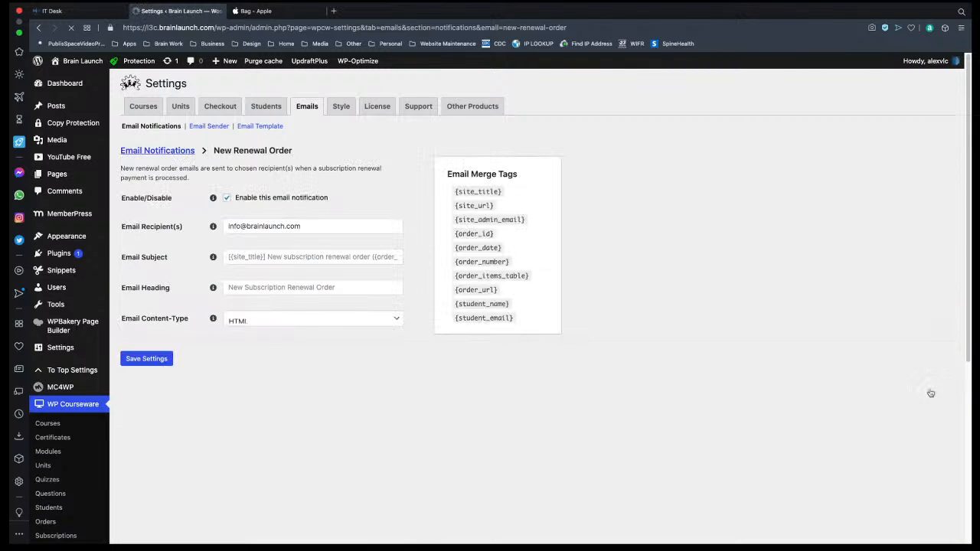
click(228, 198)
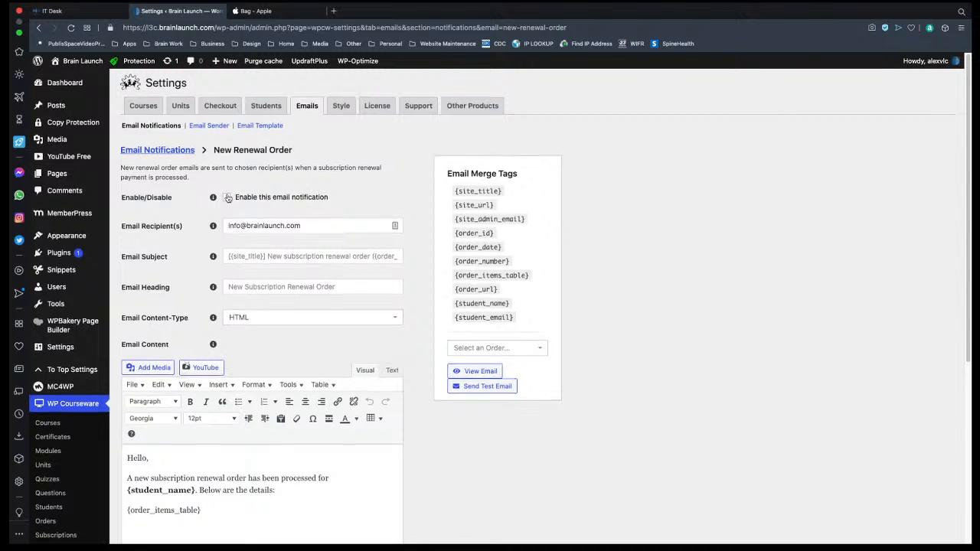
scroll(228, 198, down, 5)
click(152, 330)
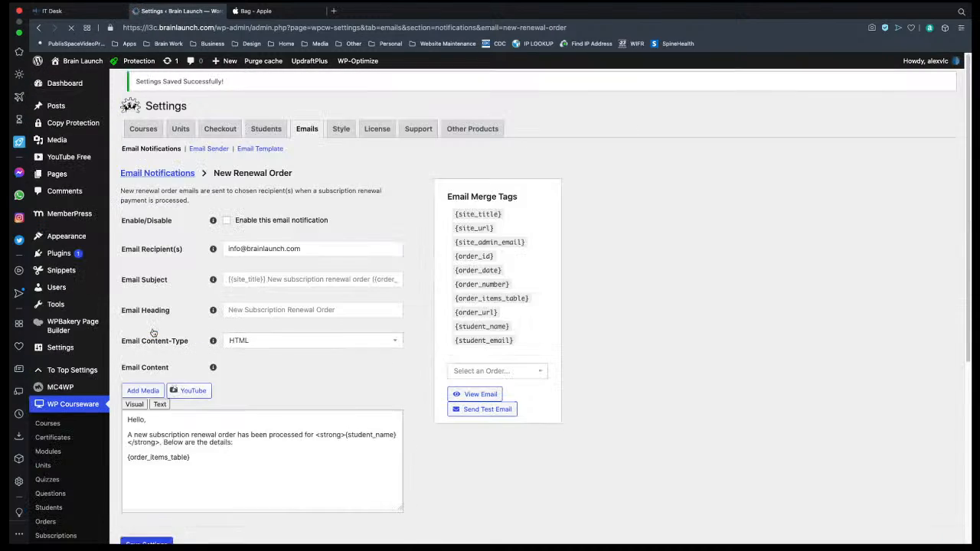
click(307, 136)
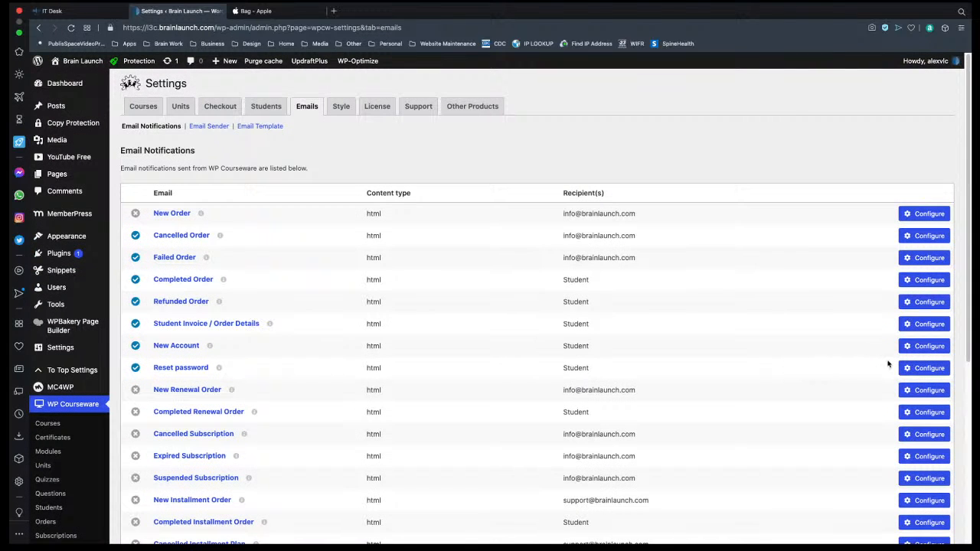
Review the Reset password notification and the email sender settings, and return to the list of email notifications.
click(924, 368)
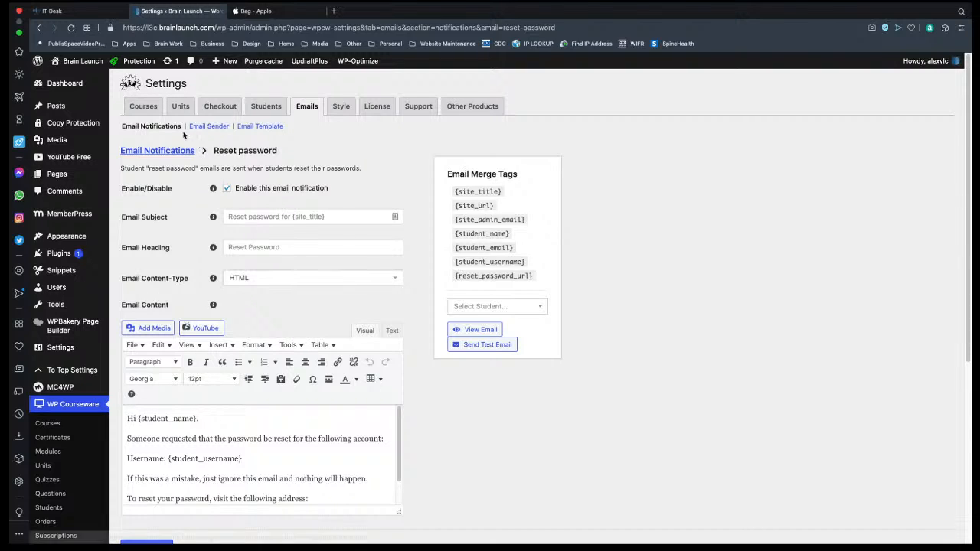
click(207, 127)
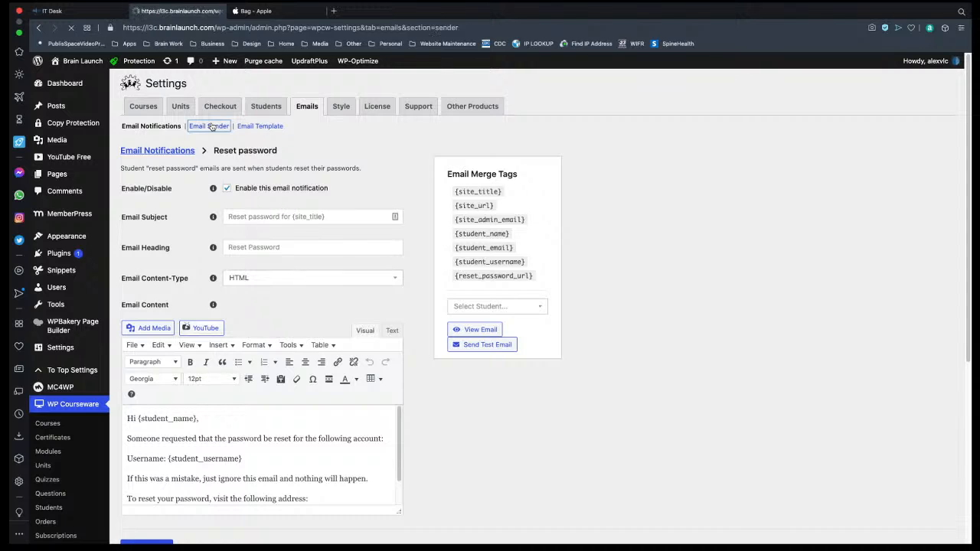
click(163, 127)
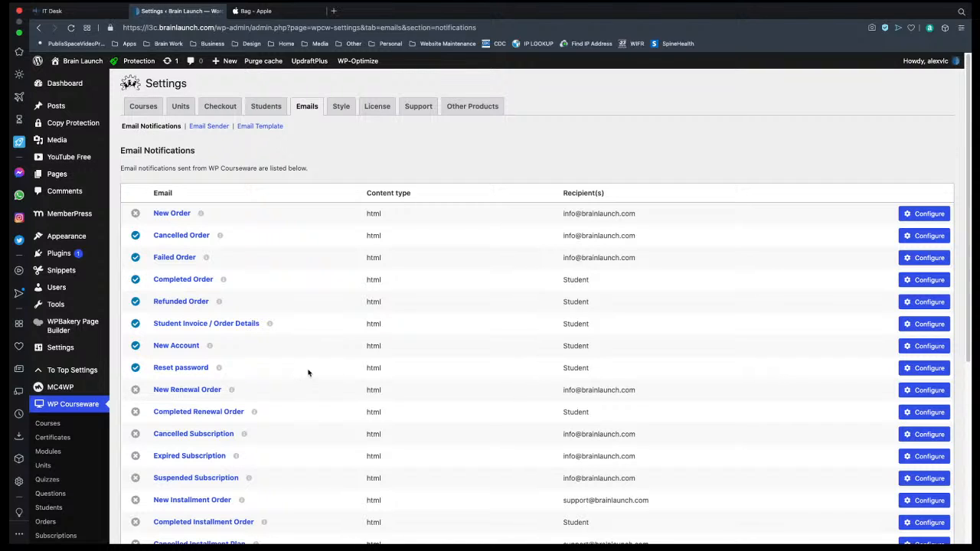
Disable the New Account email notification, save the settings, and return to the list of email notifications.
click(934, 347)
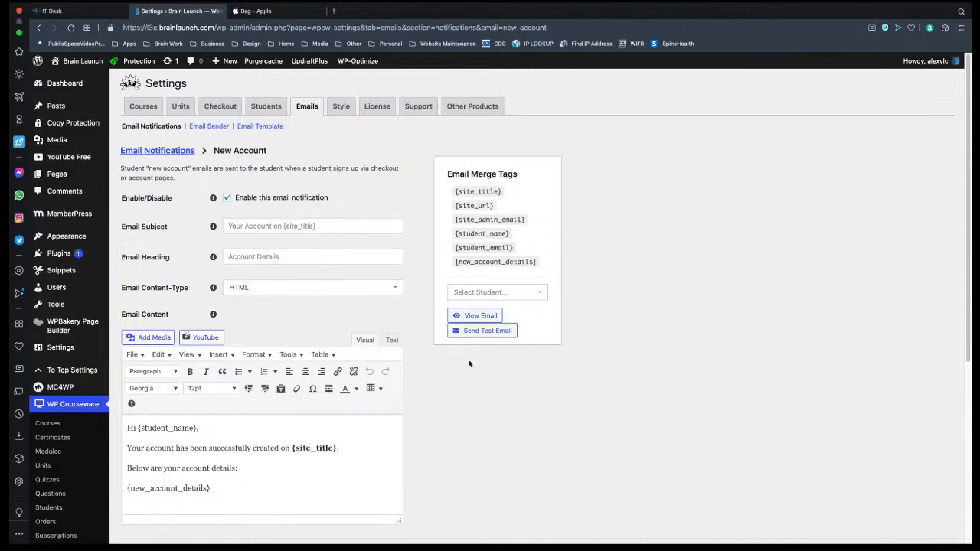
click(227, 197)
scroll(228, 198, down, 5)
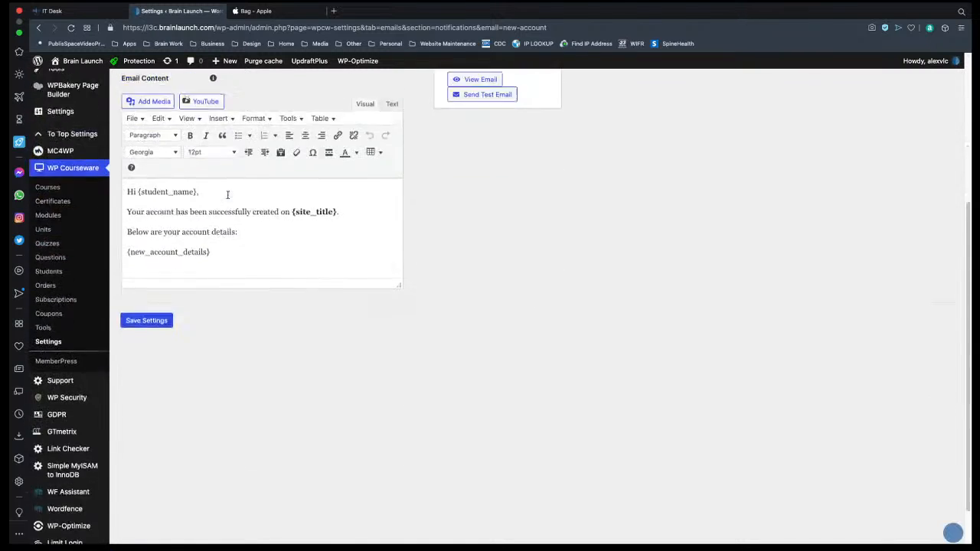
click(142, 275)
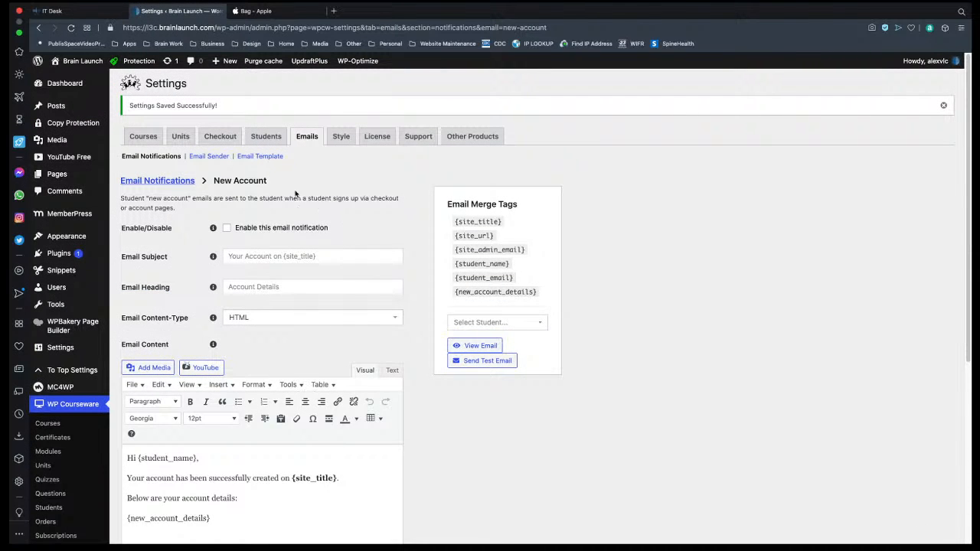
click(306, 137)
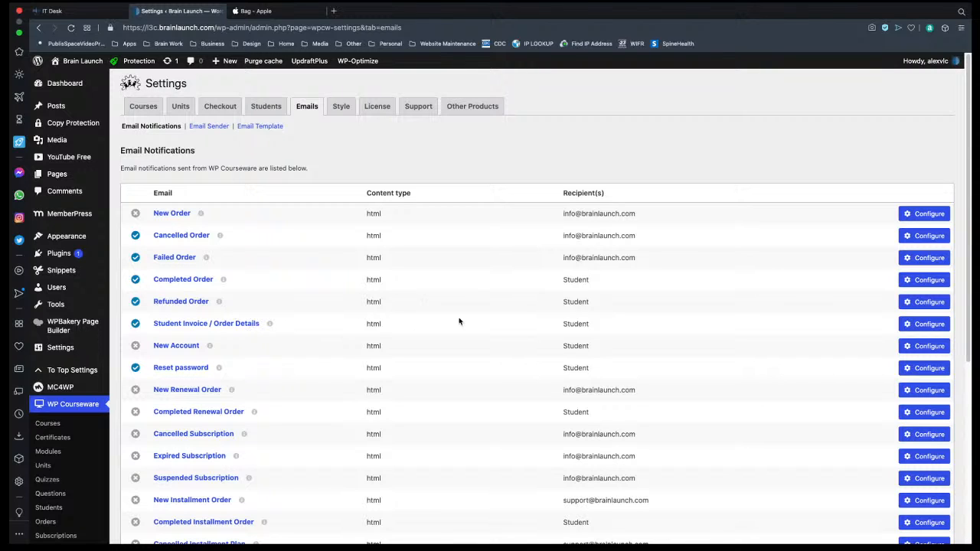
Disable the Student Invoice / Order Details email notification, save the settings, and return to the list of email notifications.
click(921, 325)
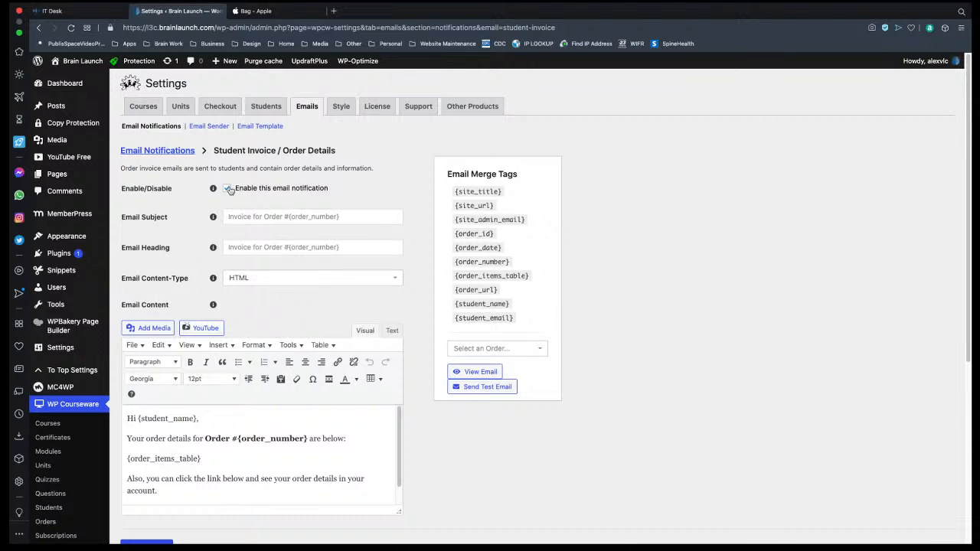
scroll(192, 306, down, 5)
click(141, 271)
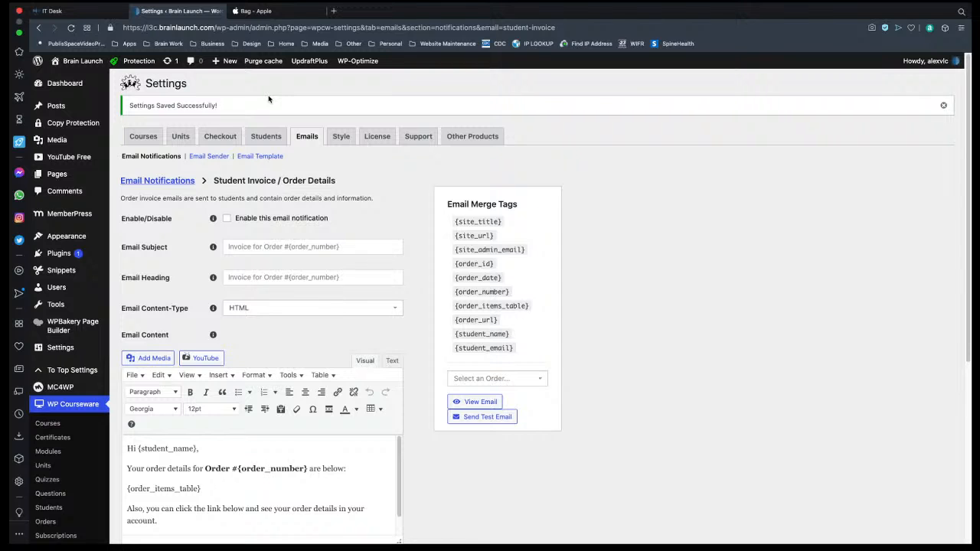
click(307, 136)
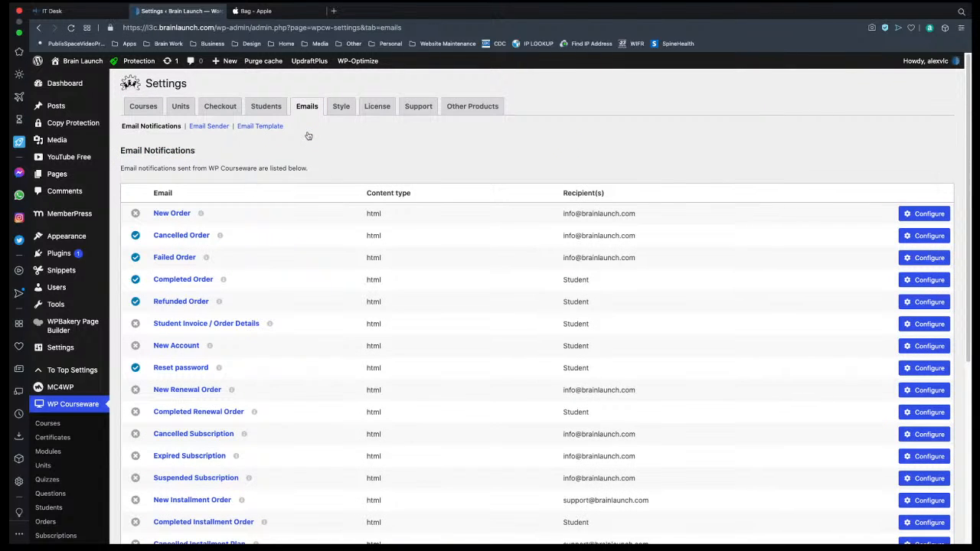
Disable the Refunded Order email notification, save the settings, and return to the list of email notifications.
click(929, 304)
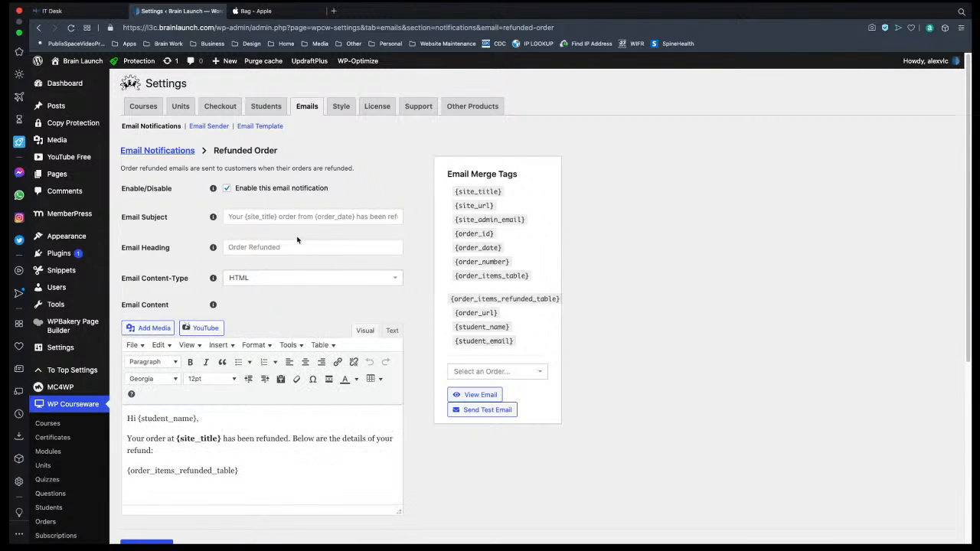
click(227, 188)
scroll(227, 188, down, 5)
click(162, 375)
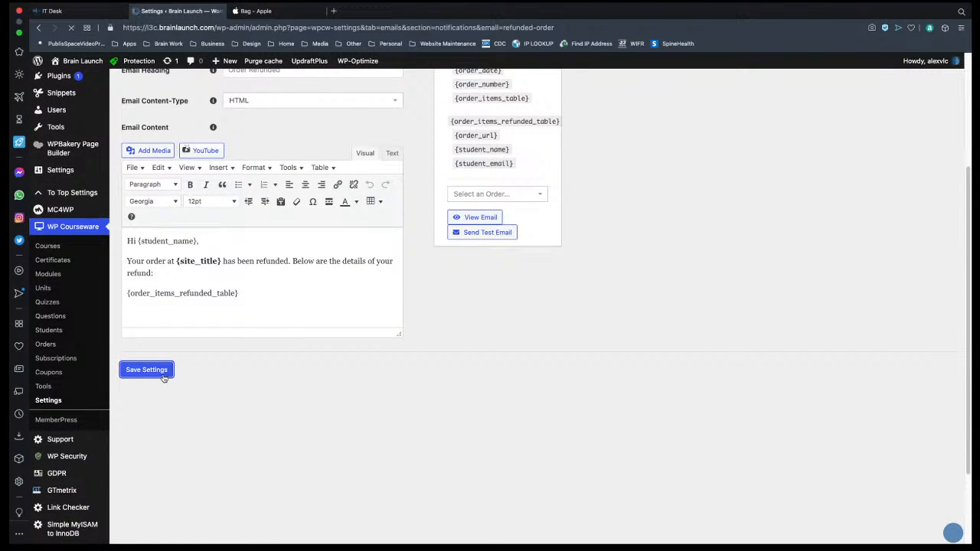
scroll(163, 378, up, 2)
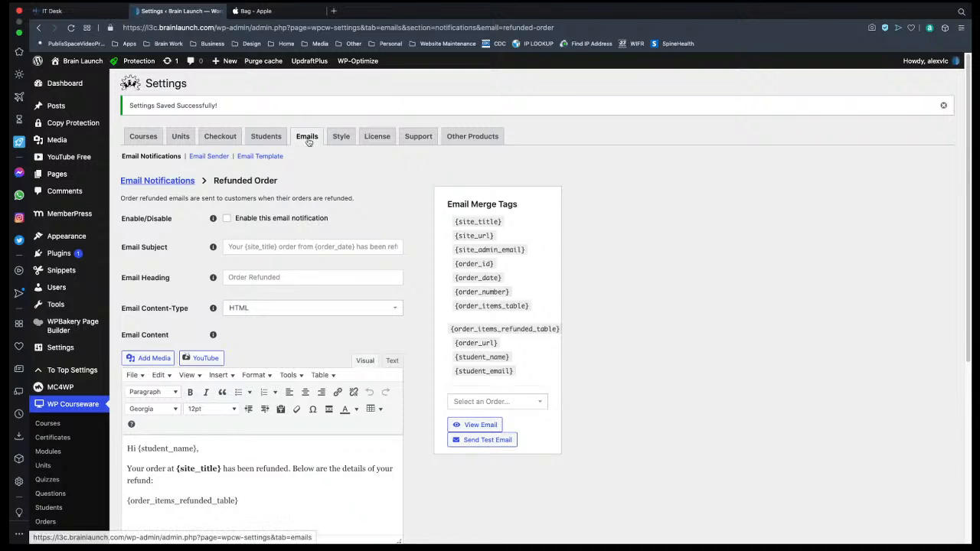
click(307, 138)
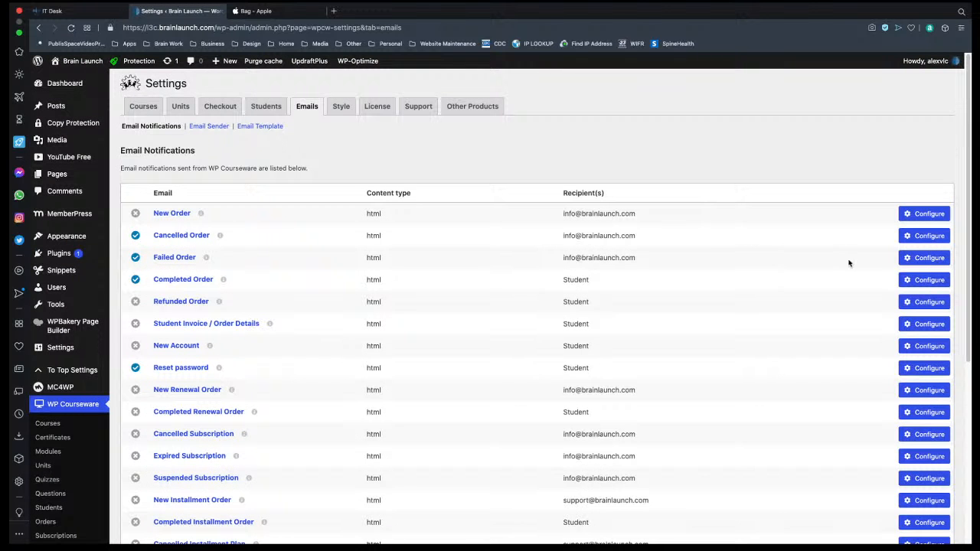
Disable the Completed Order email notification, save the settings, and return to the list of email notifications.
click(929, 280)
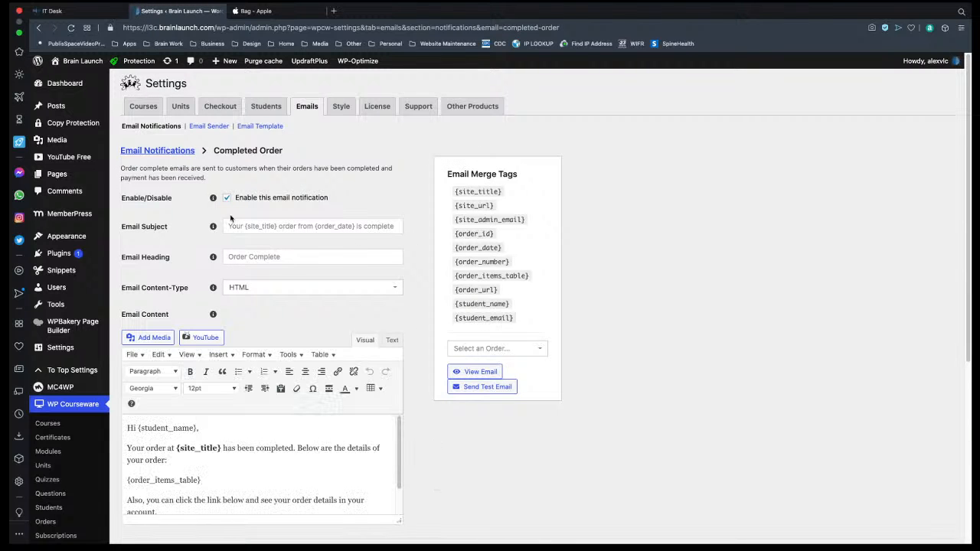
scroll(227, 201, down, 5)
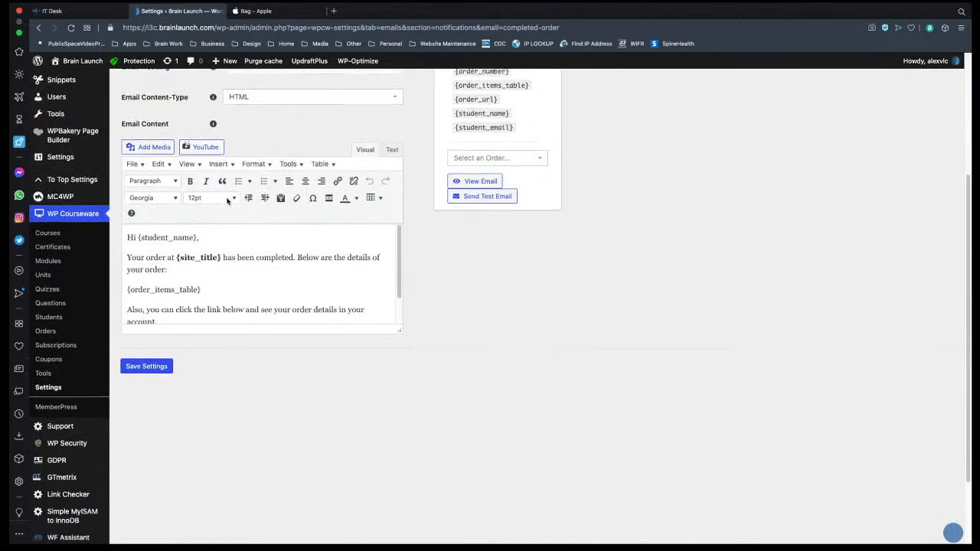
click(156, 365)
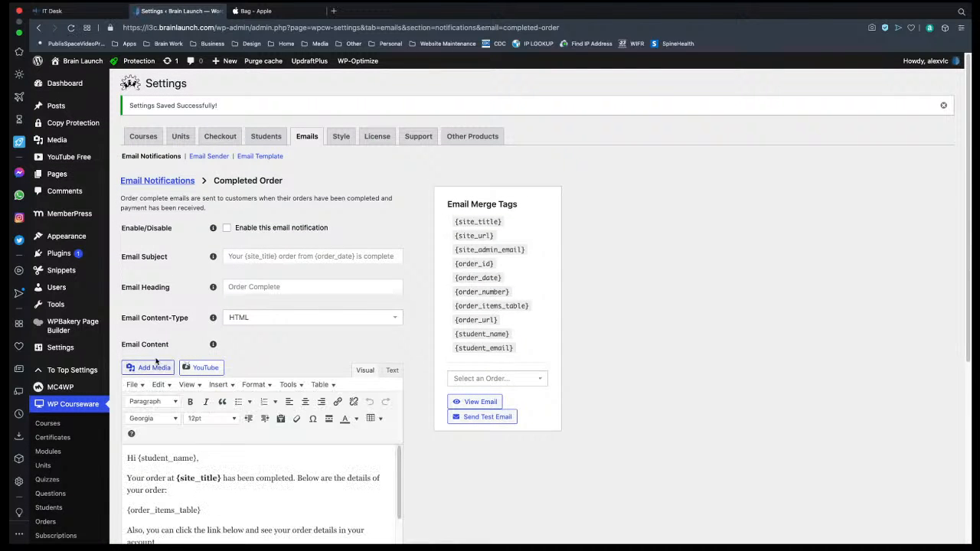
click(307, 136)
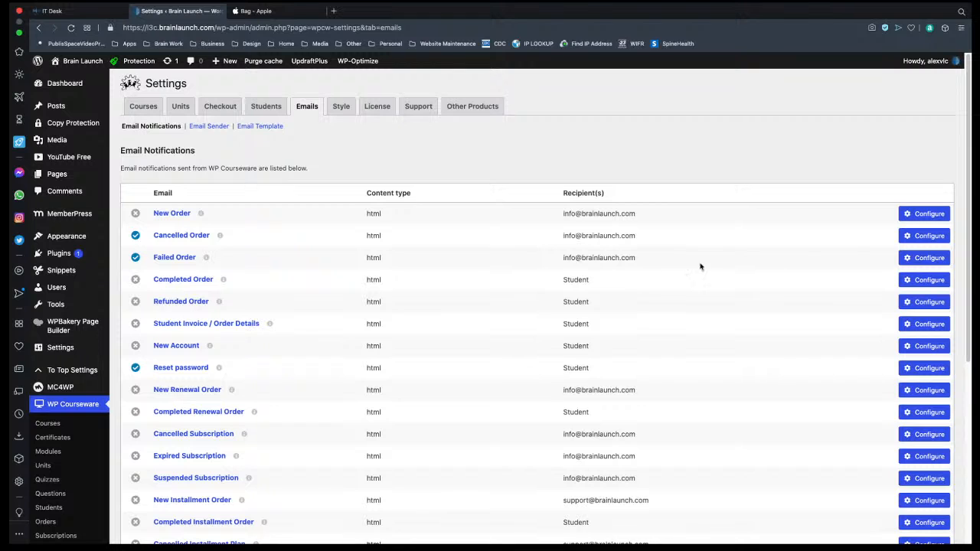
Review the Failed Order email notification's settings and go back to the list of email notifications.
click(922, 261)
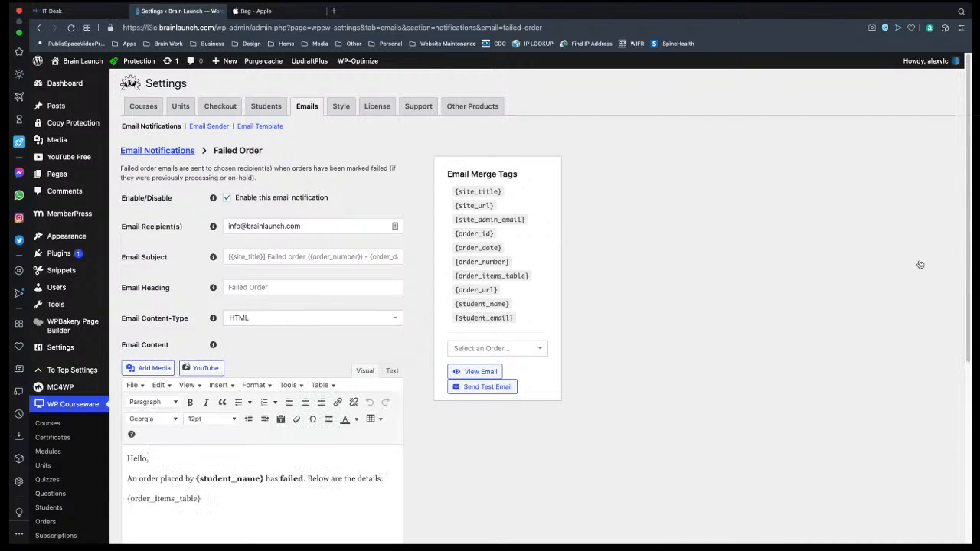
click(41, 29)
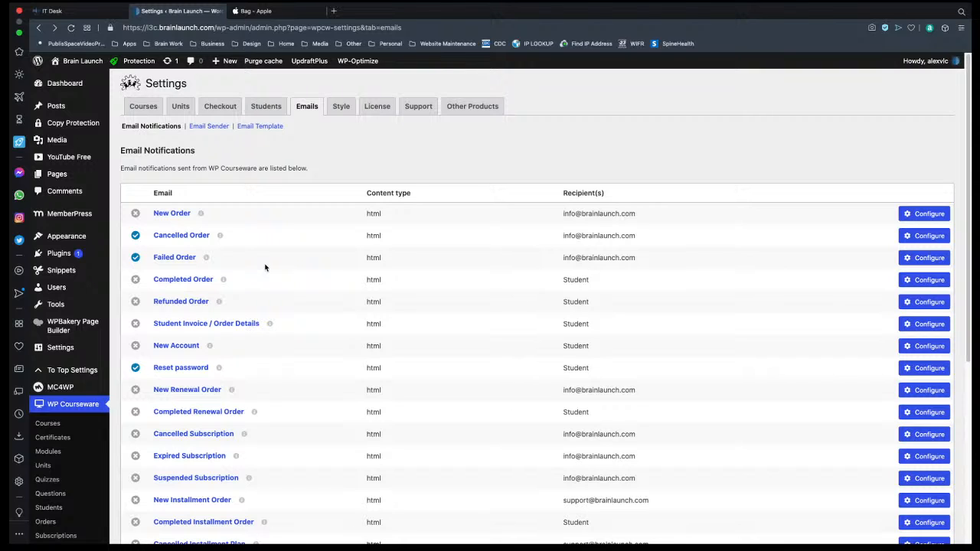
Enable the New Order email notification, save the settings, and return to the list of email notifications.
click(928, 222)
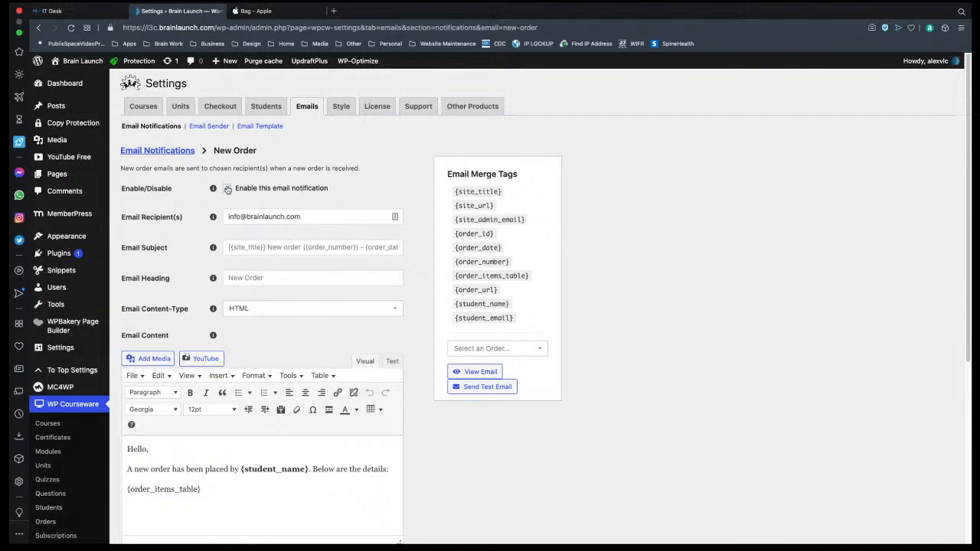
scroll(240, 327, down, 3)
scroll(240, 327, down, 2)
click(161, 344)
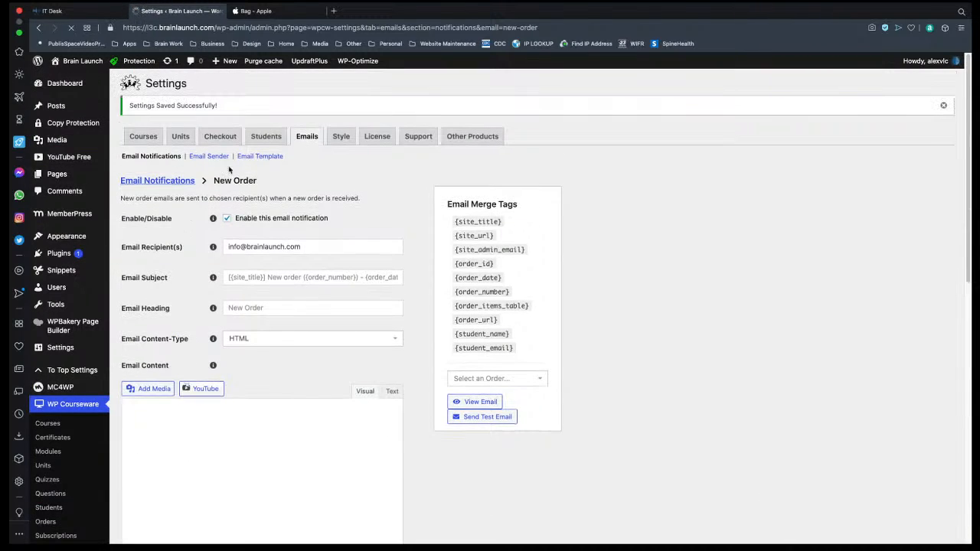
click(306, 137)
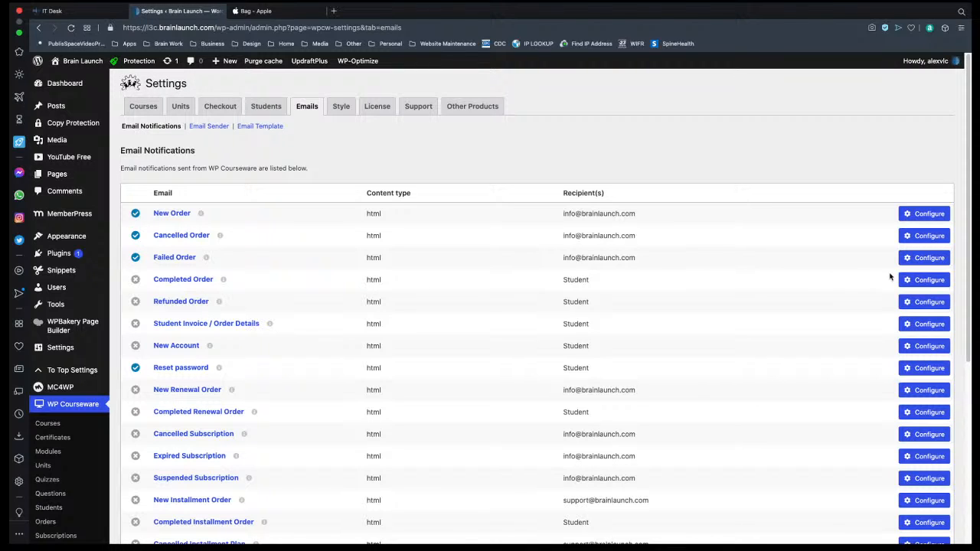
Enable the Completed Order email notification, save the settings, and return to the list of email notifications.
click(928, 280)
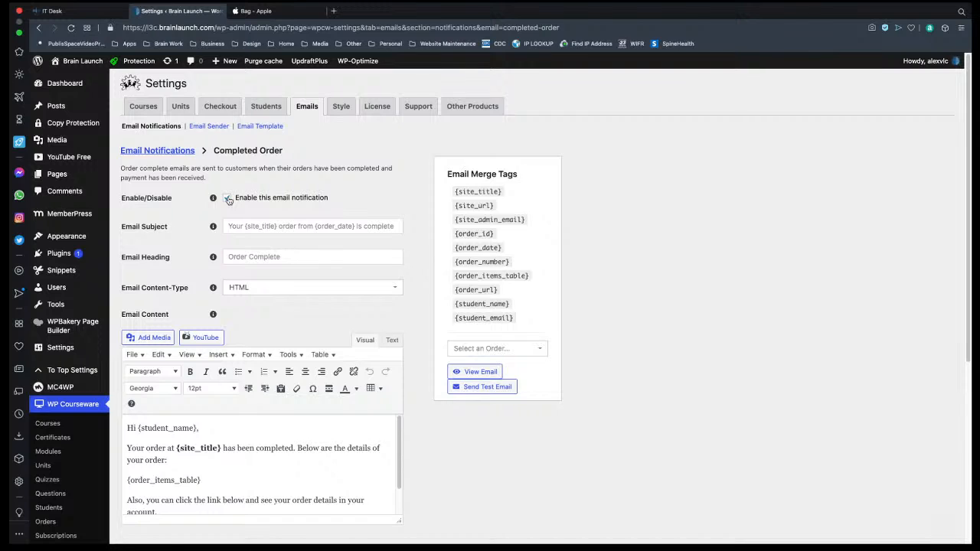
scroll(228, 200, down, 5)
click(147, 273)
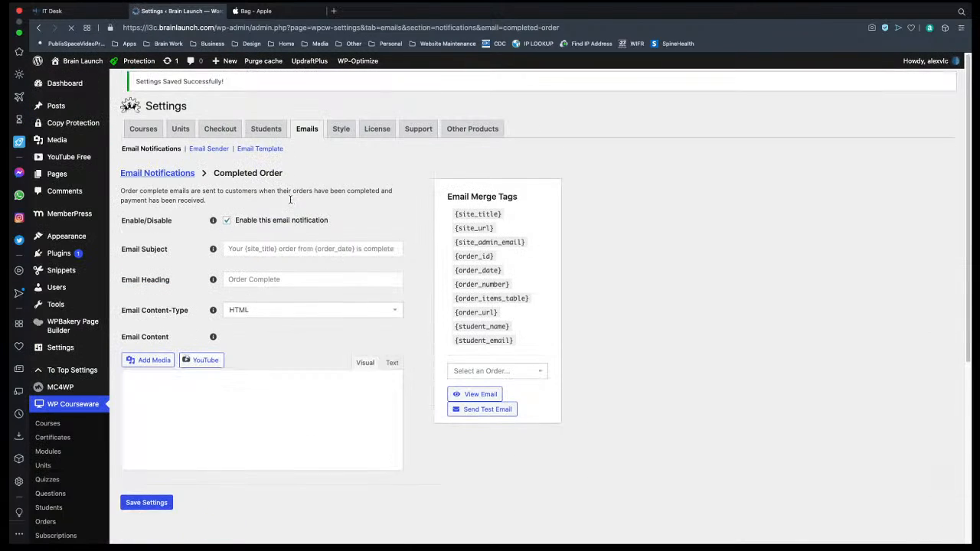
click(308, 137)
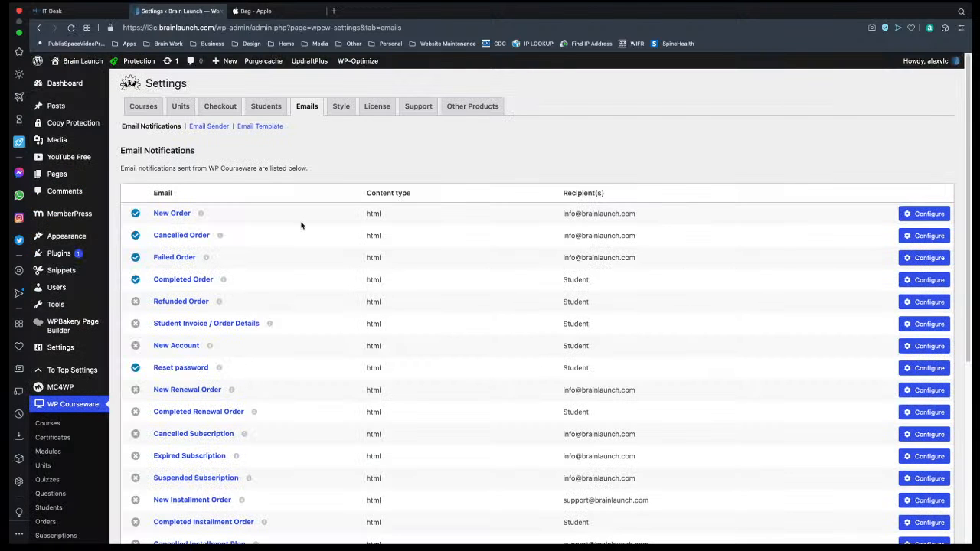
Enable the Refunded Order email notification and save the settings.
click(163, 303)
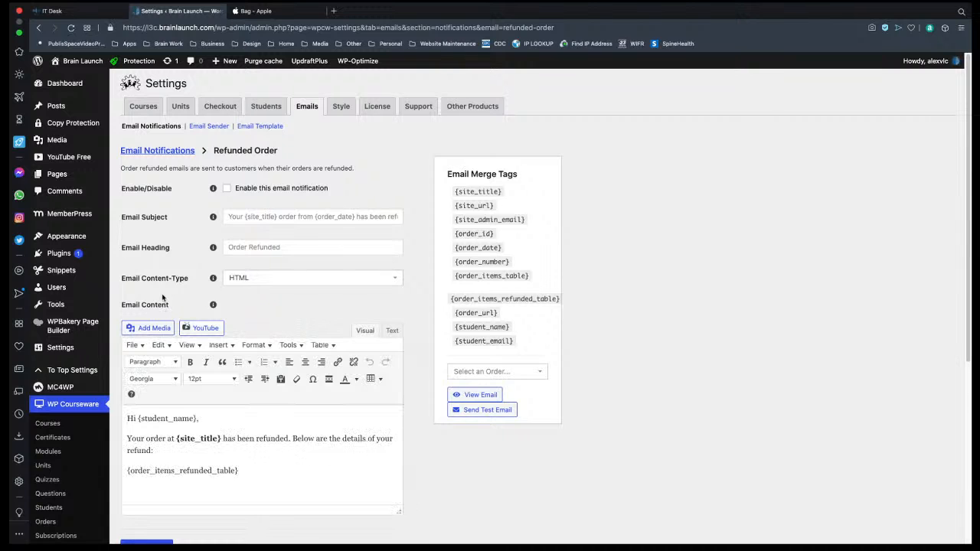
click(226, 190)
scroll(166, 449, down, 3)
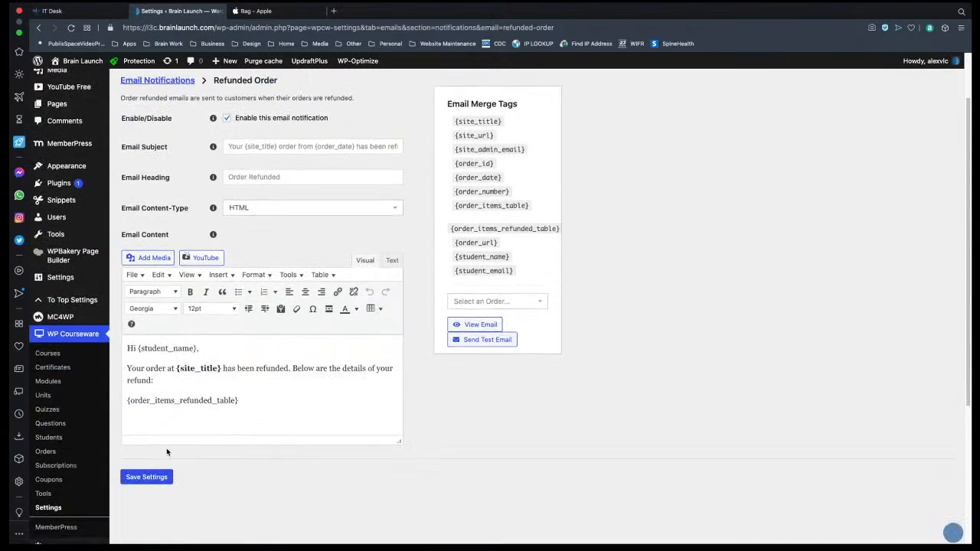
click(147, 446)
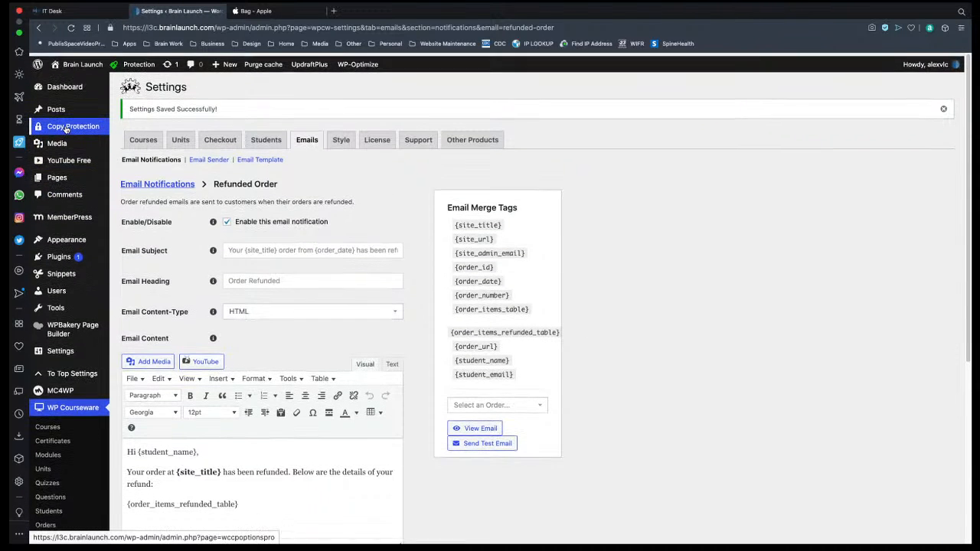
Open the email settings of MemberPress.
scroll(67, 127, down, 2)
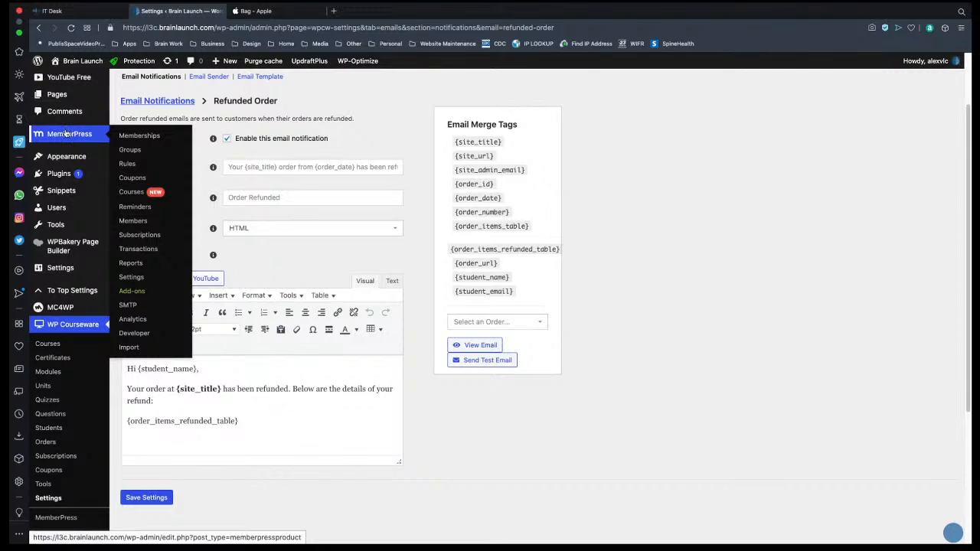
click(68, 133)
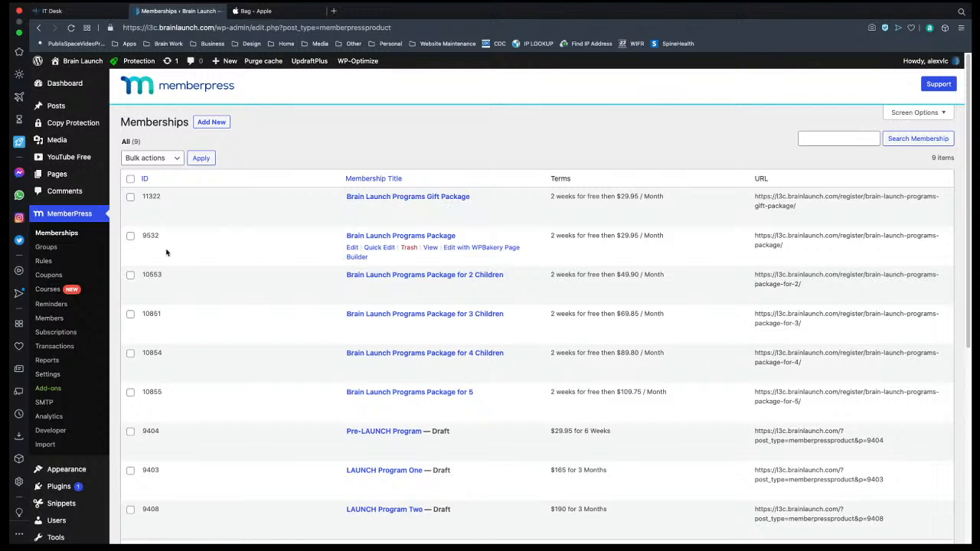
click(58, 373)
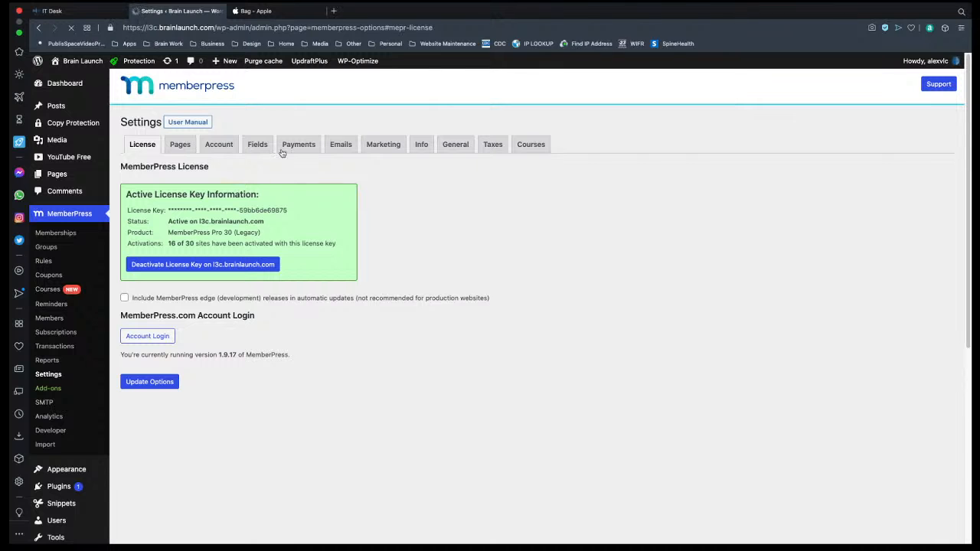
click(341, 144)
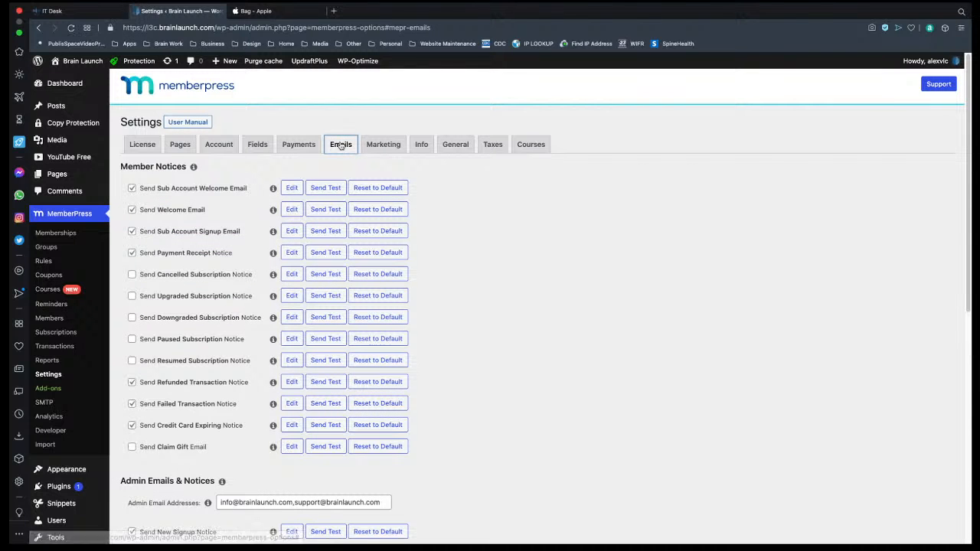
Capture a screenshot of the whole Member Notices section in the MemberPress email settings.
scroll(341, 144, down, 2)
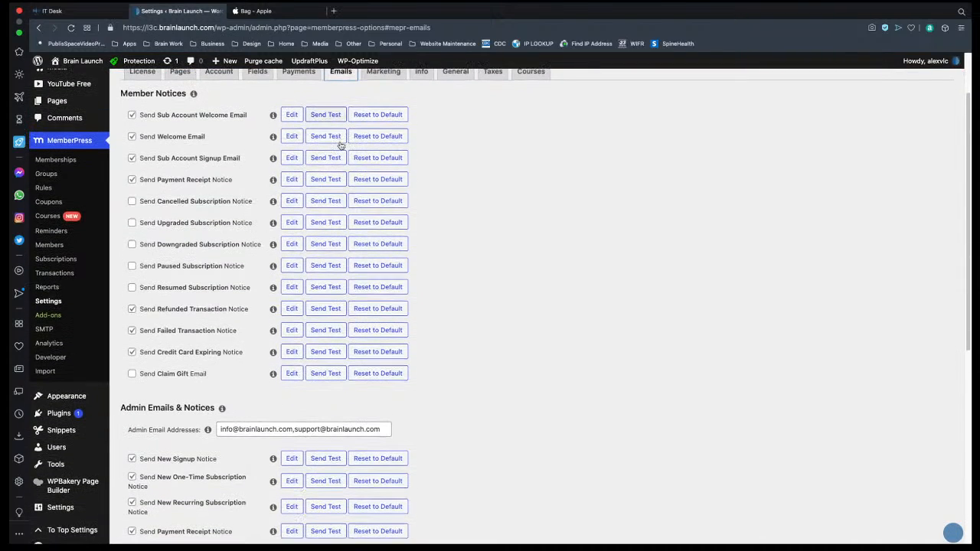
scroll(341, 144, down, 1)
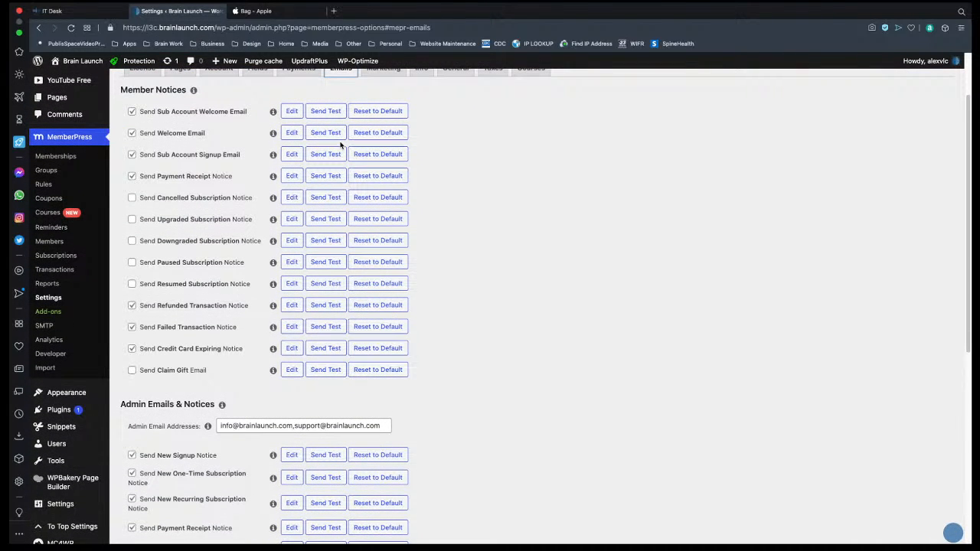
key(super+shift+4)
drag(117, 83, 417, 393)
Capture a screenshot of the MemberPress email settings from Admin Emails & Notices down to the Send Mail From fields.
scroll(417, 395, down, 6)
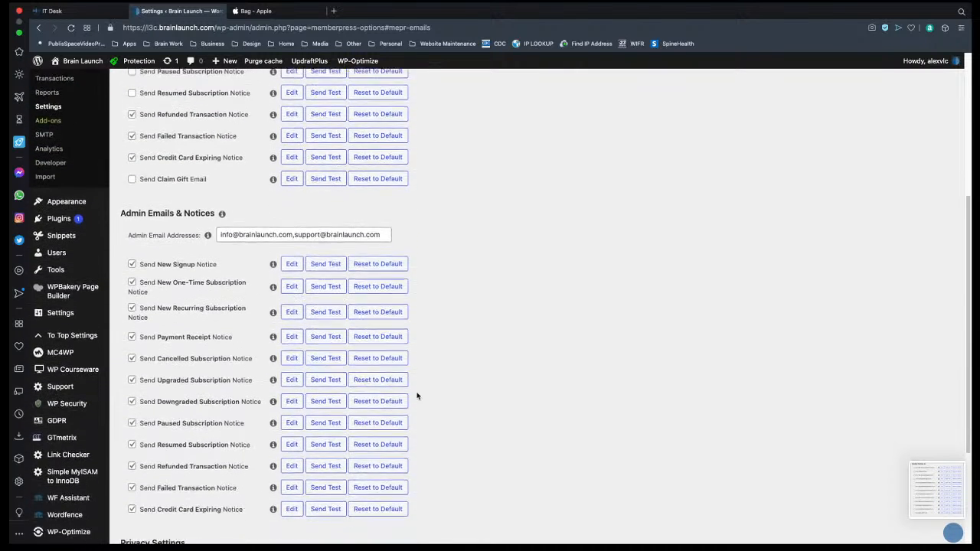
scroll(417, 395, down, 1)
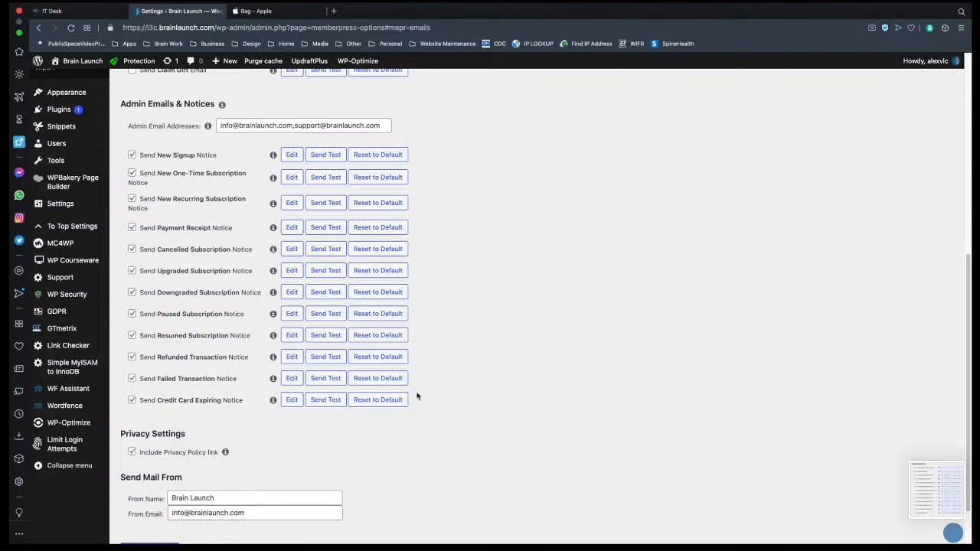
key(super+shift+4)
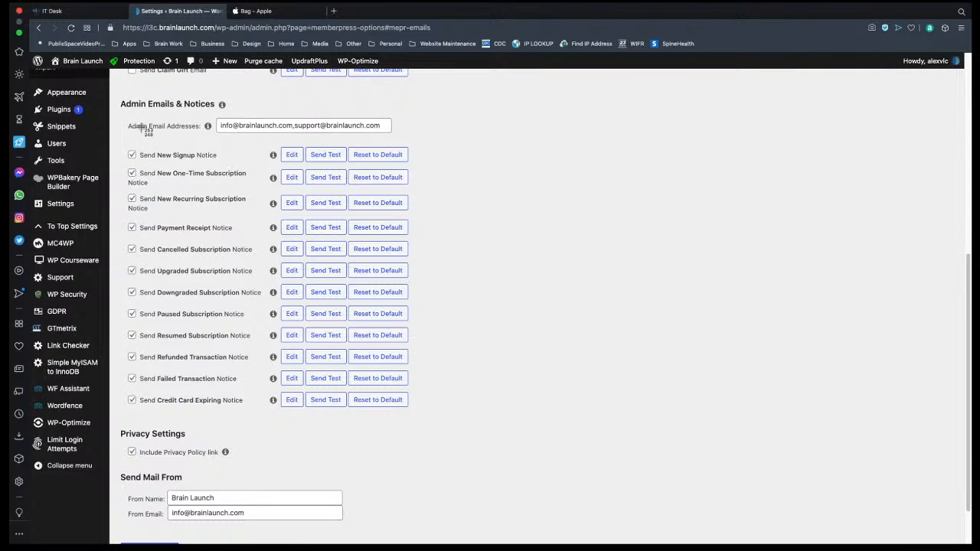
drag(115, 98, 409, 527)
Examine which member and admin notices MemberPress sends, along with the privacy and sender settings.
scroll(409, 528, down, 2)
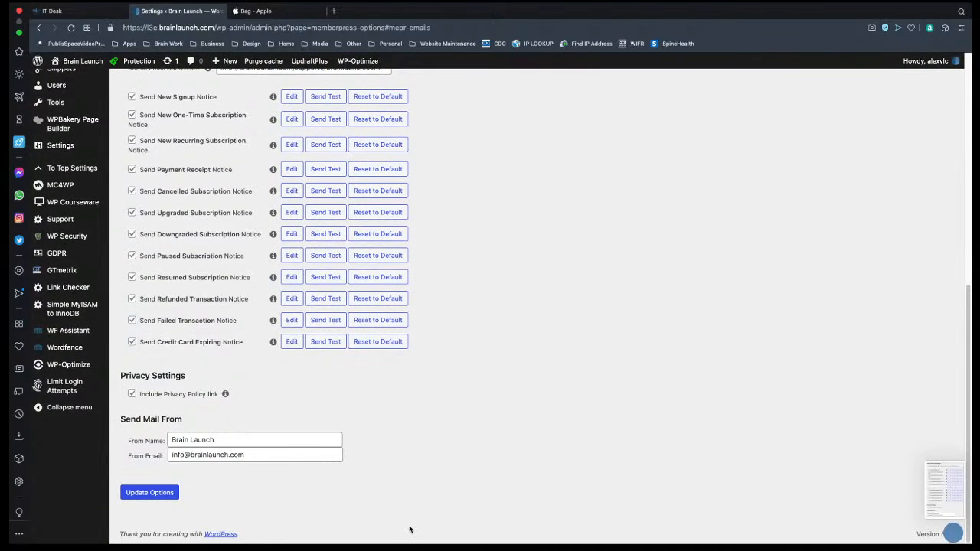
scroll(335, 511, up, 5)
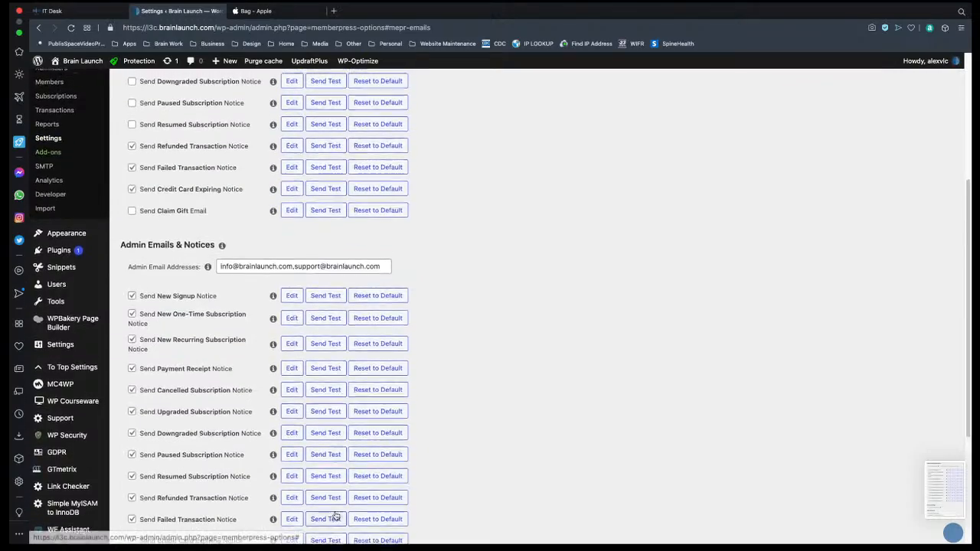
scroll(335, 516, up, 5)
scroll(335, 516, down, 4)
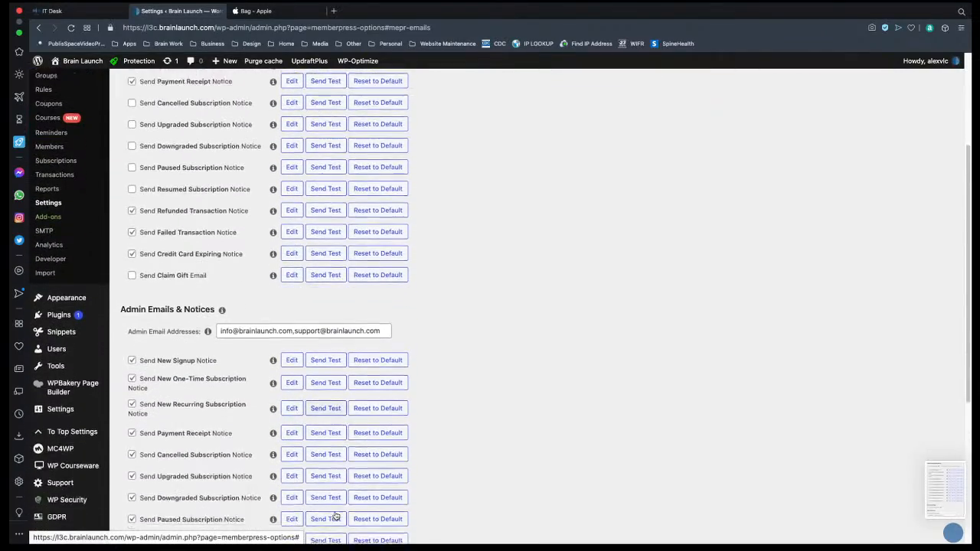
scroll(335, 515, down, 1)
scroll(334, 515, down, 2)
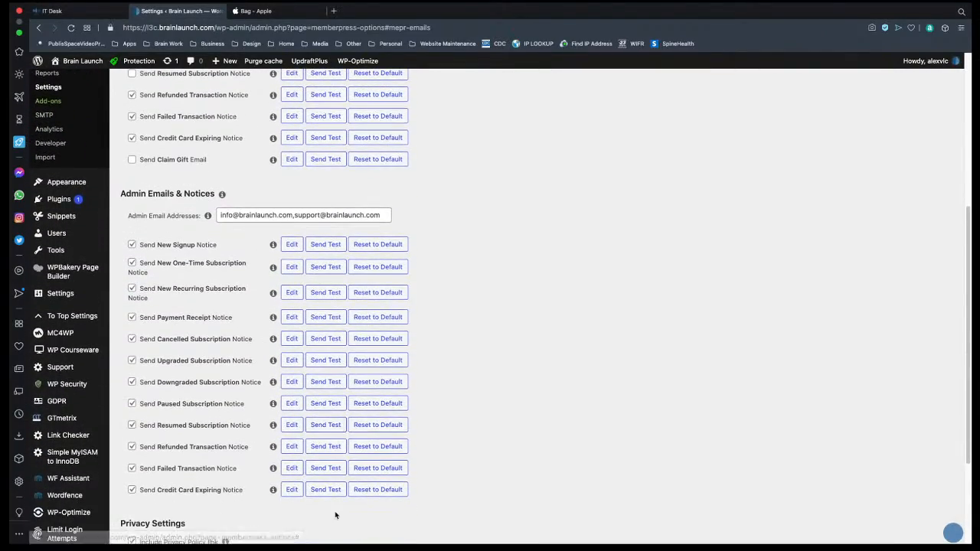
scroll(335, 515, down, 1)
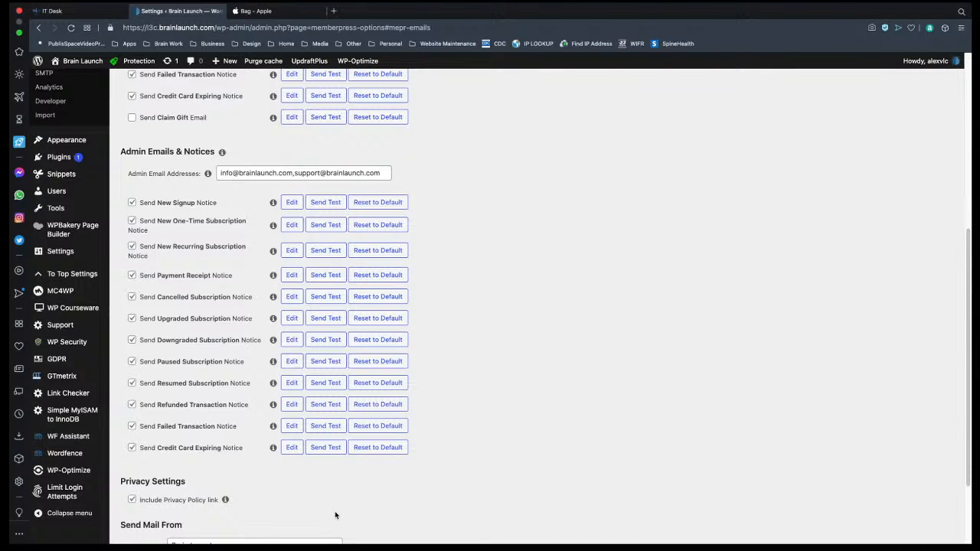
scroll(334, 515, up, 7)
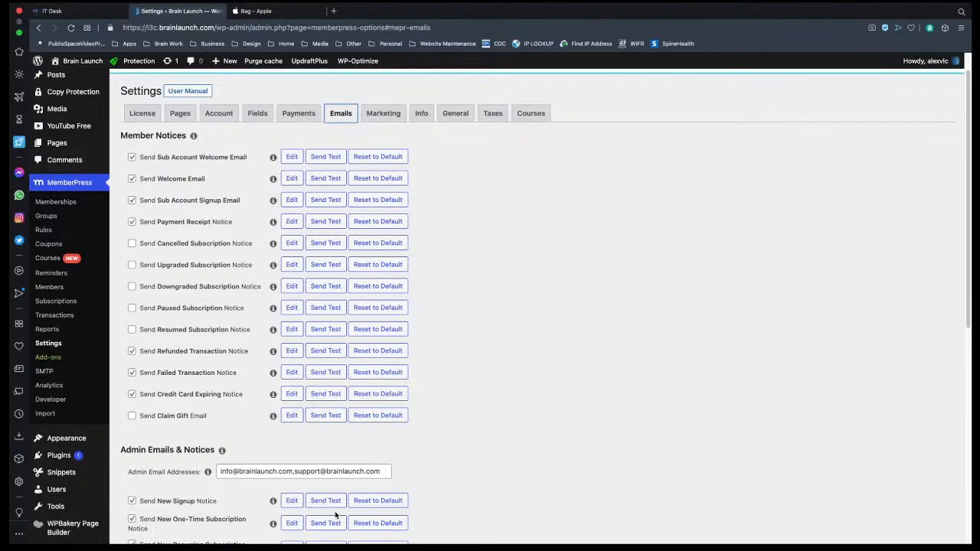
scroll(335, 515, up, 1)
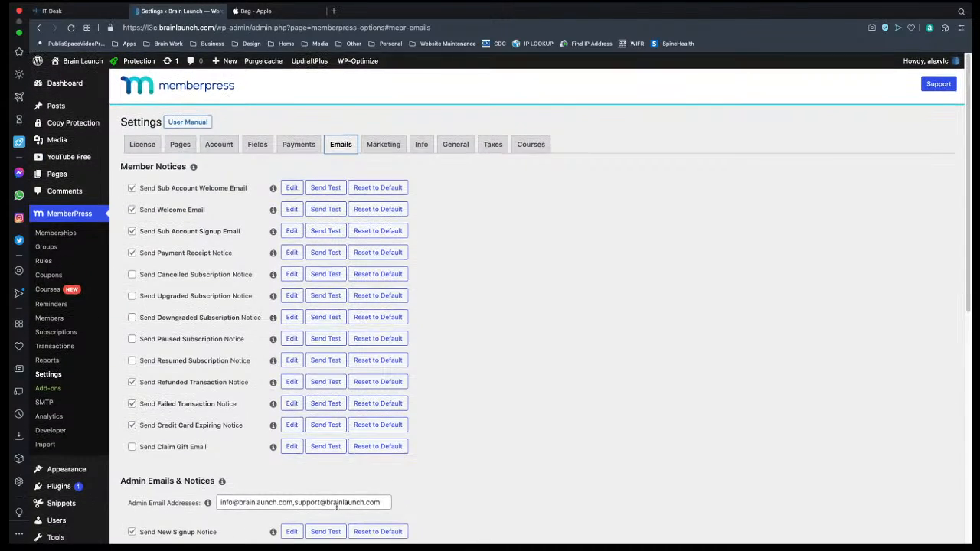
scroll(500, 392, down, 5)
scroll(500, 392, down, 5)
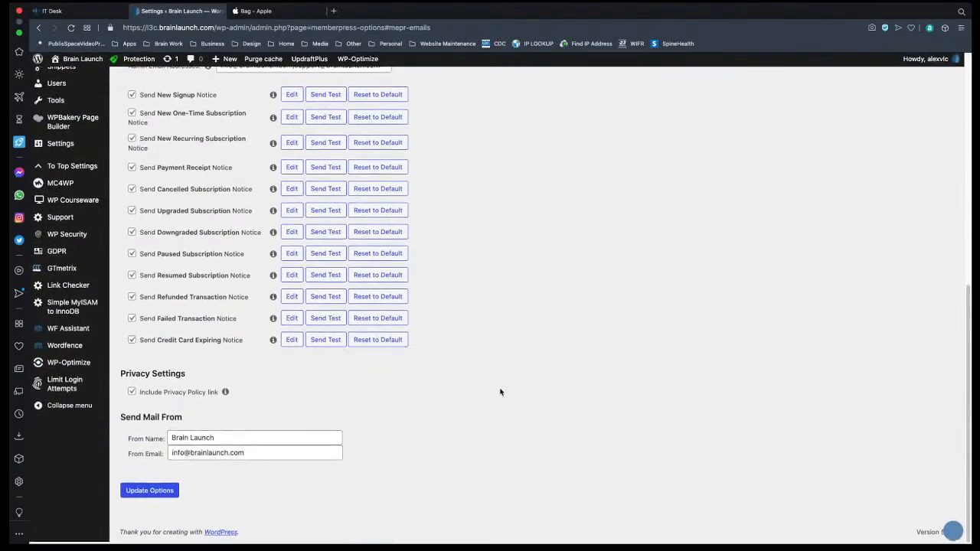
Check the reply about the 3 website documents and the Pre-Launch completion message in Word, and return to the MemberPress settings in the browser.
key(ctrl+Left)
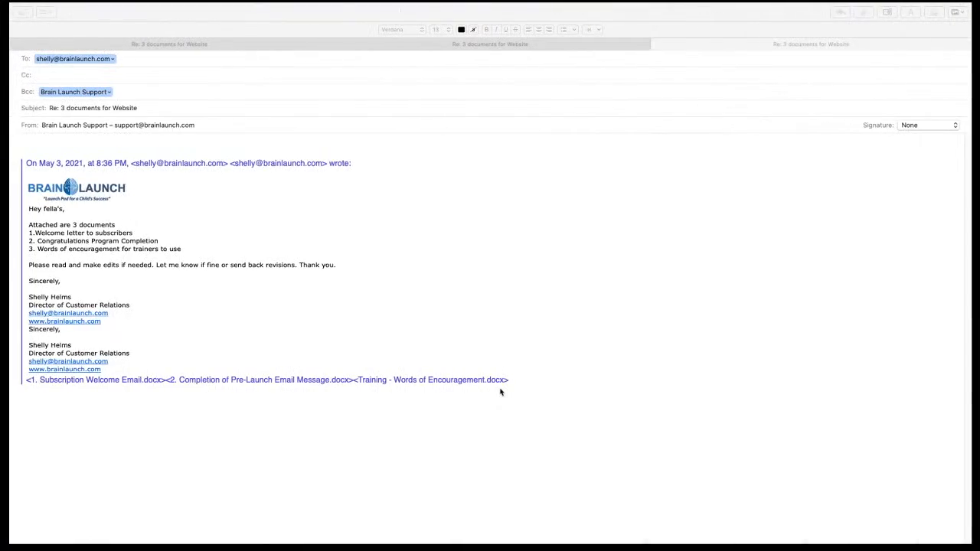
key(ctrl+Left)
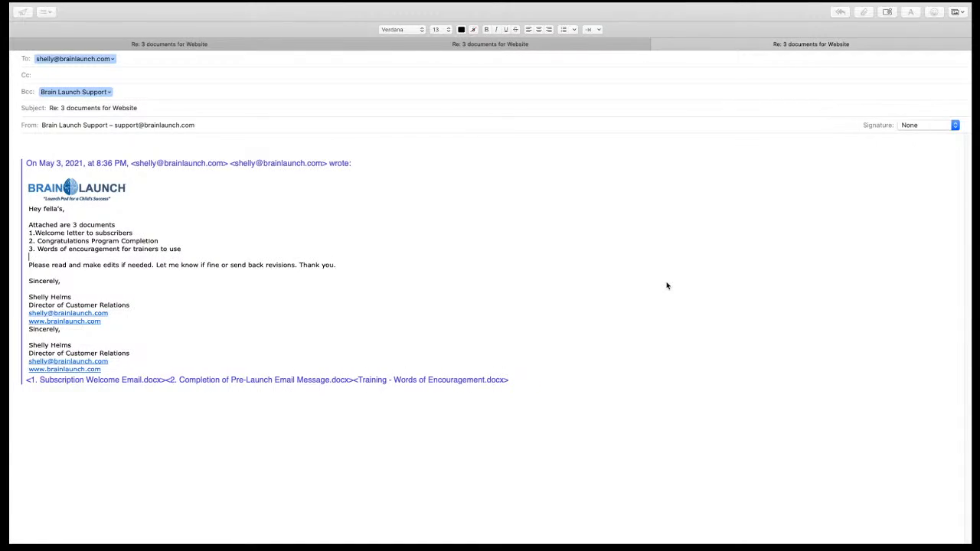
key(ctrl+Left)
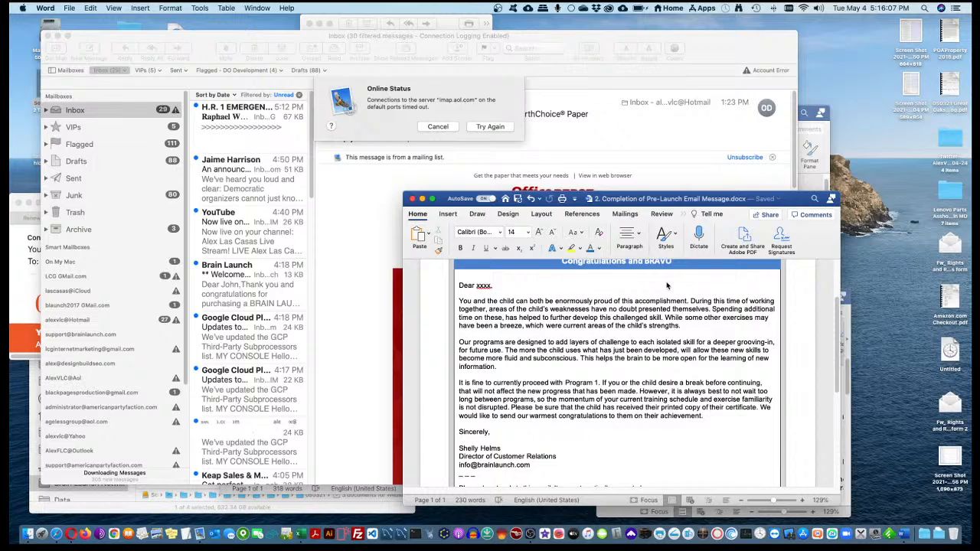
key(ctrl+Right)
key(ctrl+Right)
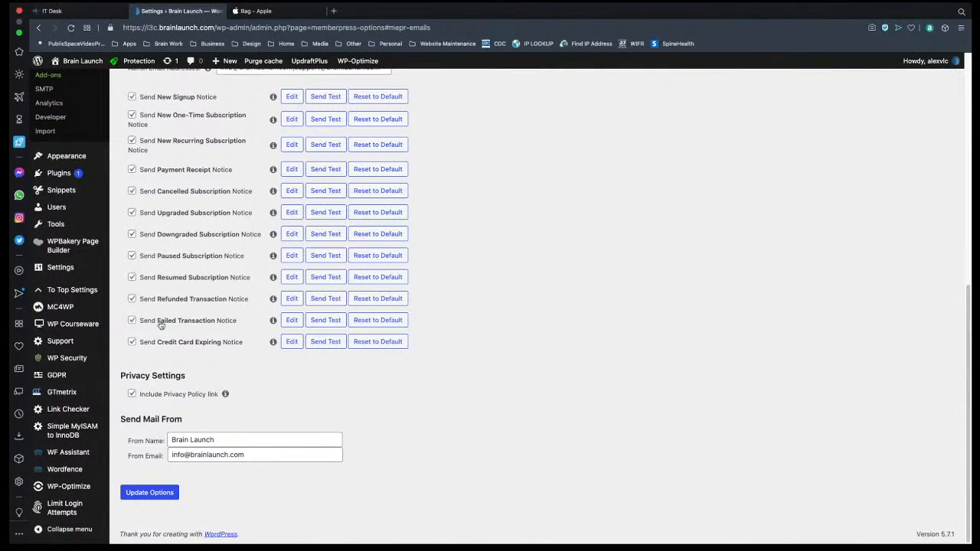
Open the Brain Launch Programs Package membership in MemberPress and check its registration options for email settings.
mouse_move(71, 219)
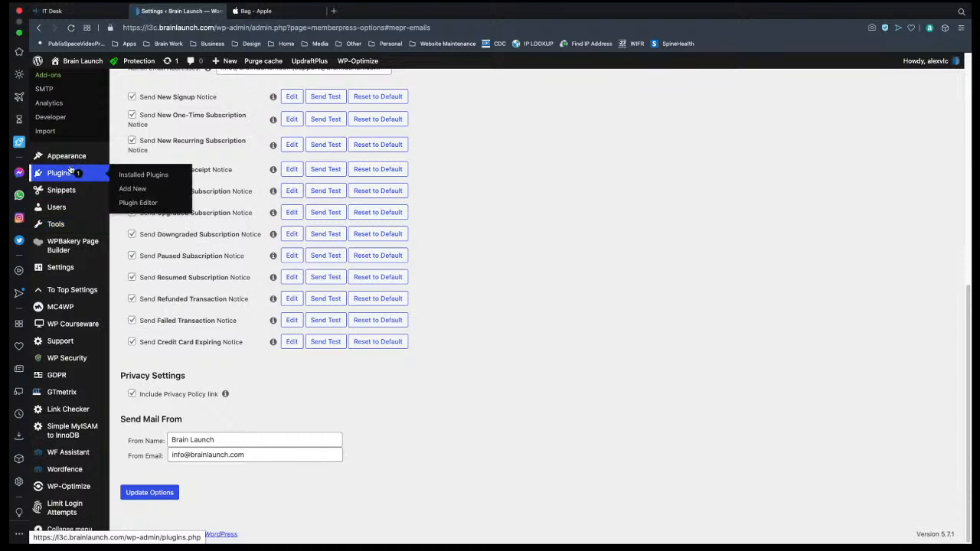
scroll(70, 170, up, 8)
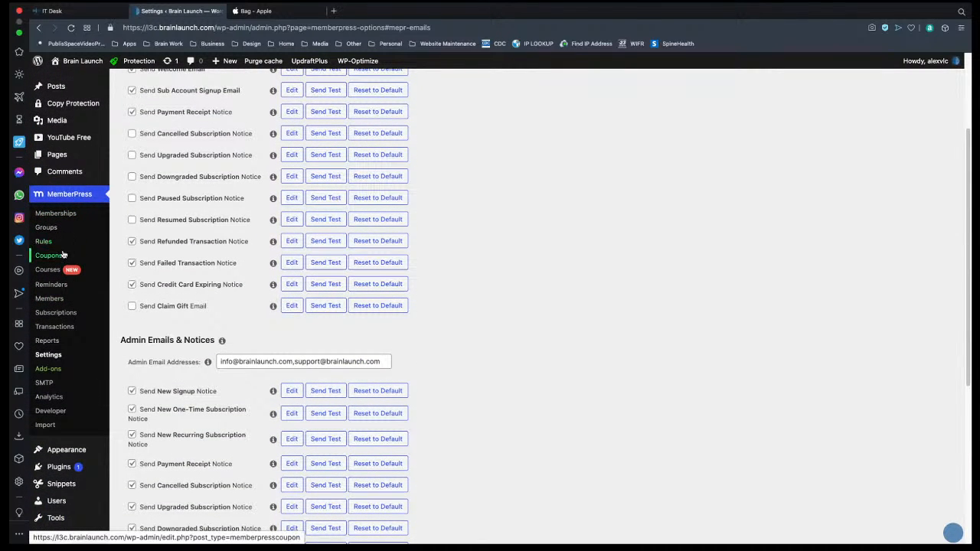
click(67, 214)
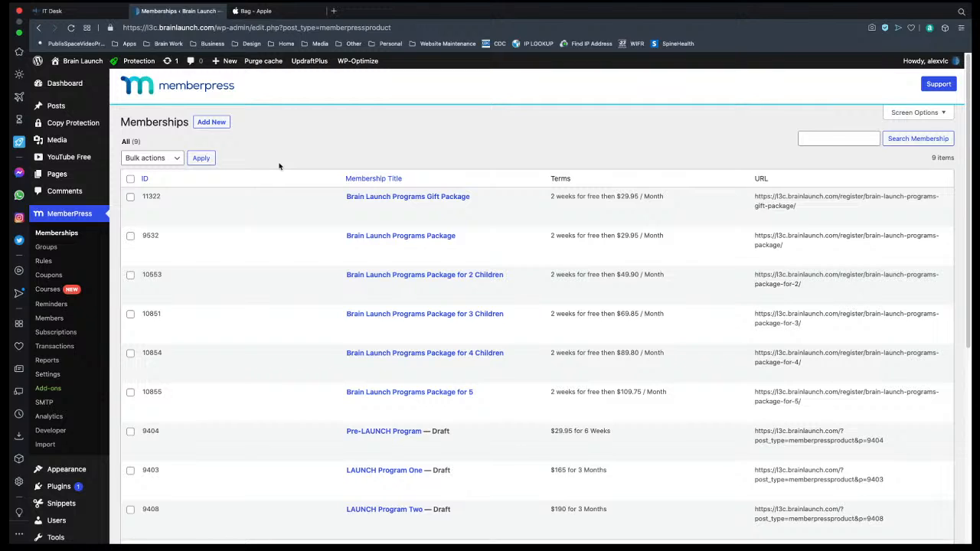
click(362, 237)
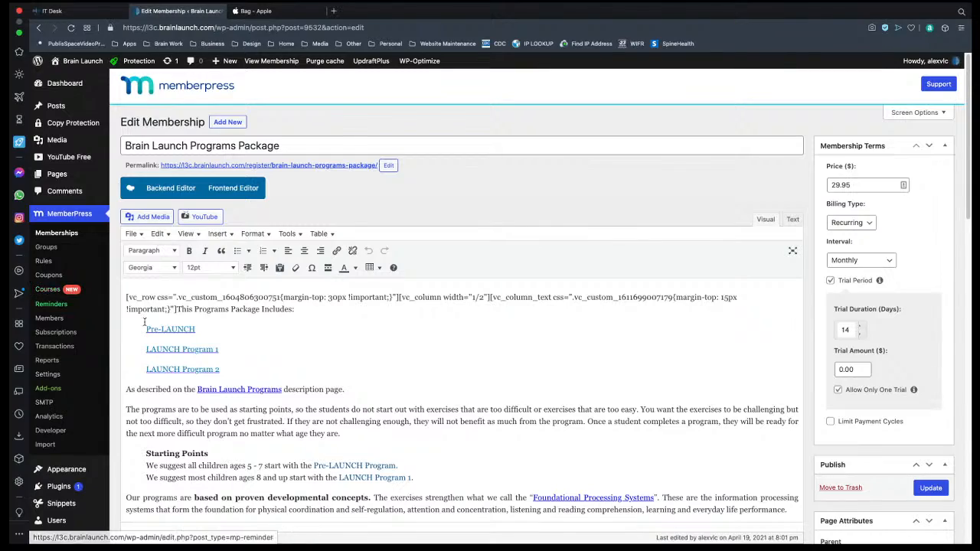
scroll(213, 335, down, 5)
scroll(212, 337, down, 10)
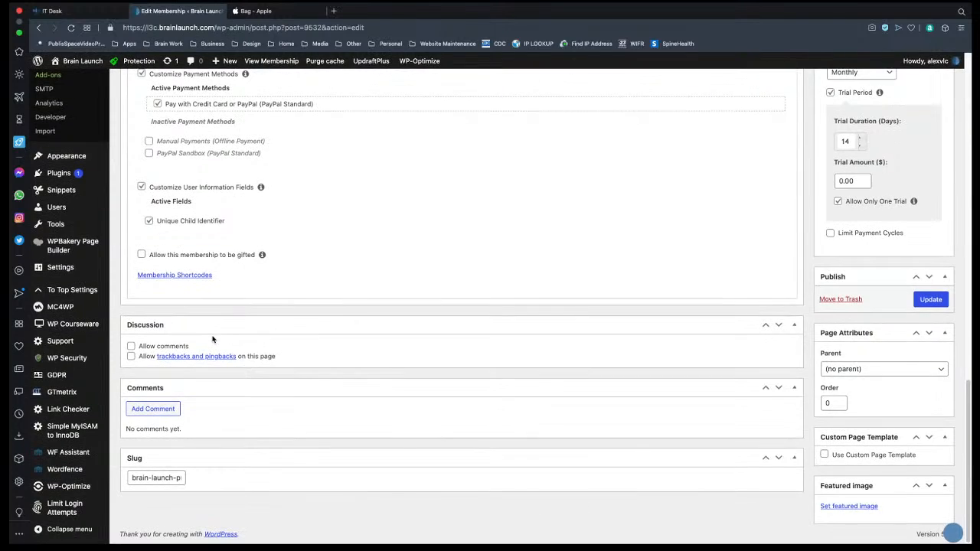
scroll(213, 339, up, 3)
scroll(213, 339, up, 4)
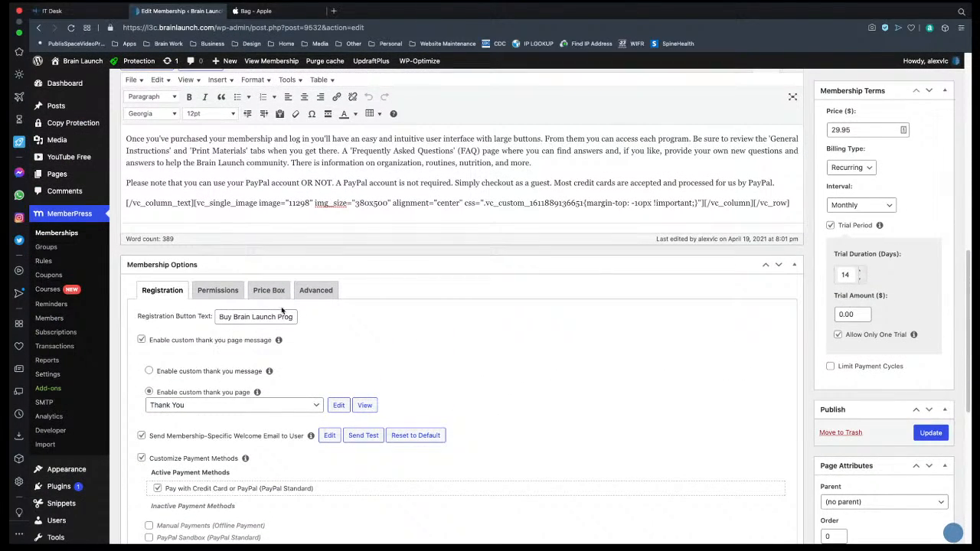
scroll(373, 298, down, 1)
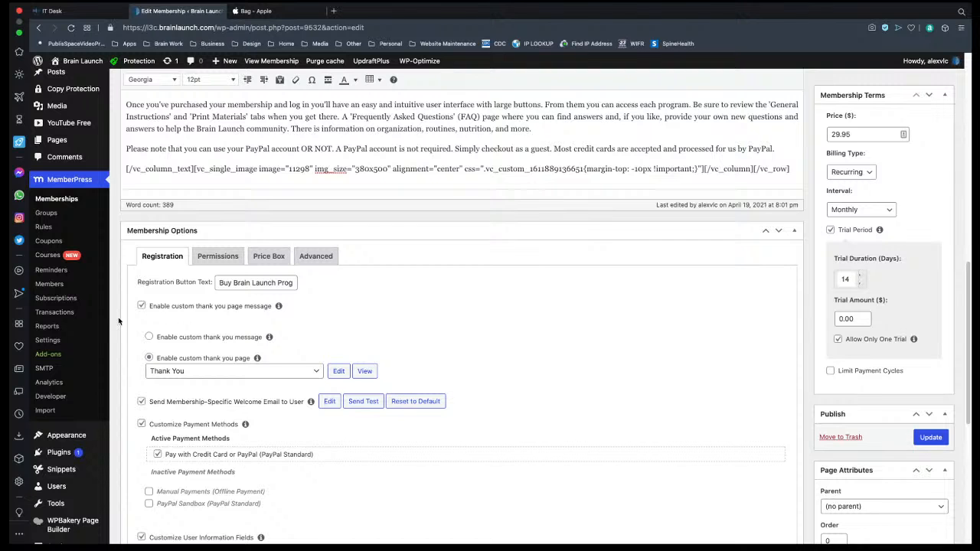
scroll(90, 328, down, 5)
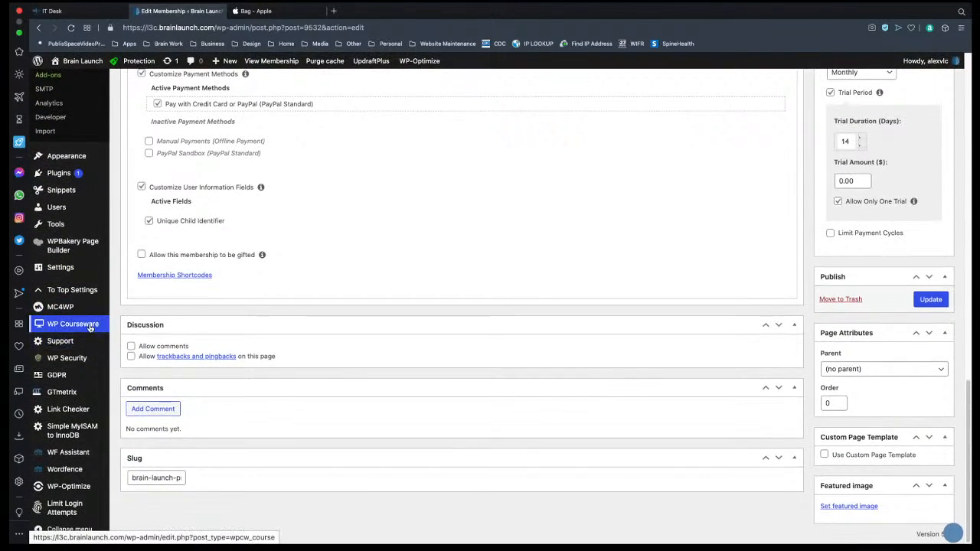
Open the Pre-LAUNCH Program course in WP Courseware and show the email section of its course settings.
mouse_move(81, 322)
click(127, 321)
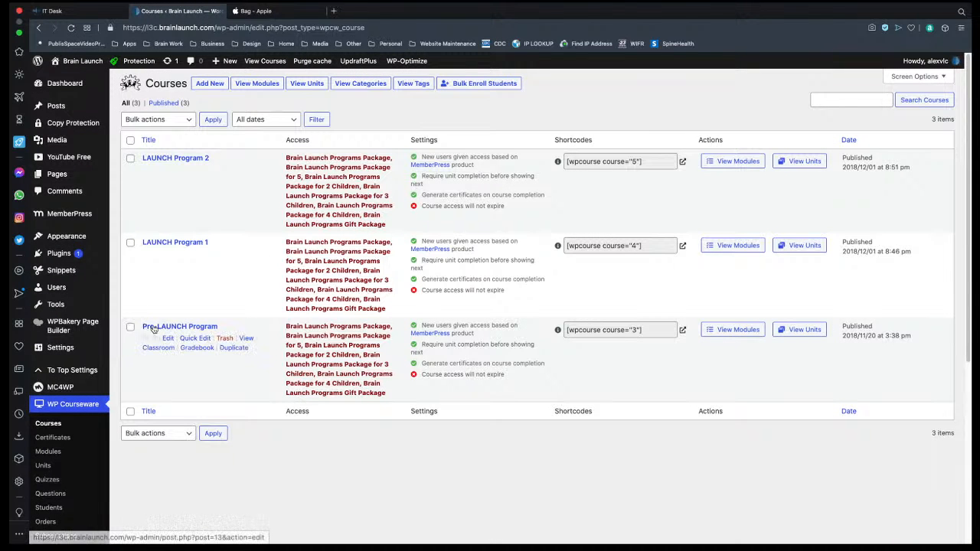
click(184, 327)
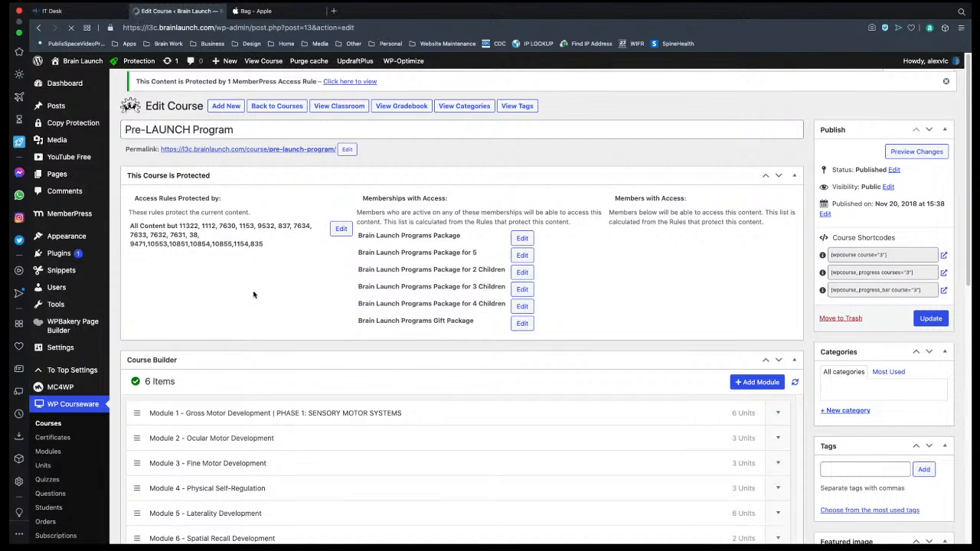
key(ctrl+Up)
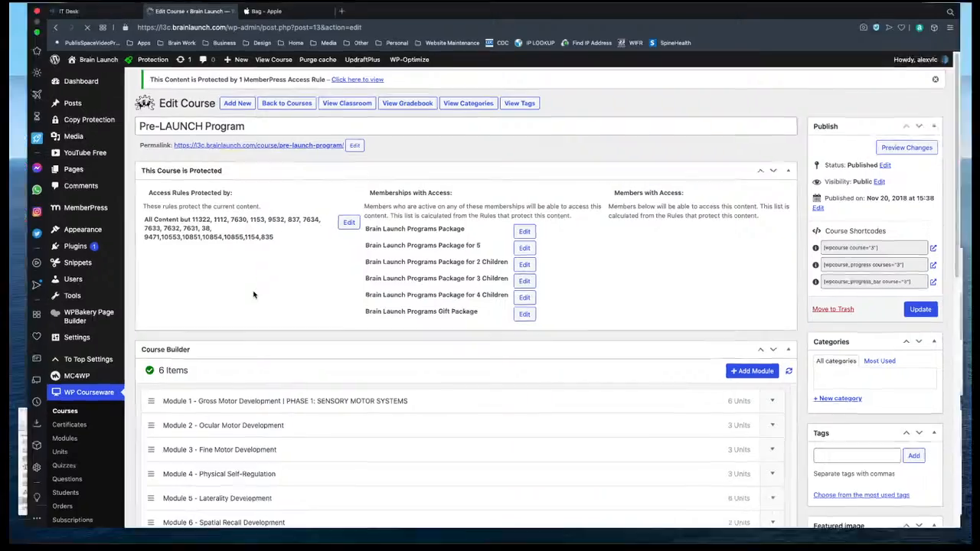
key(ctrl+Up)
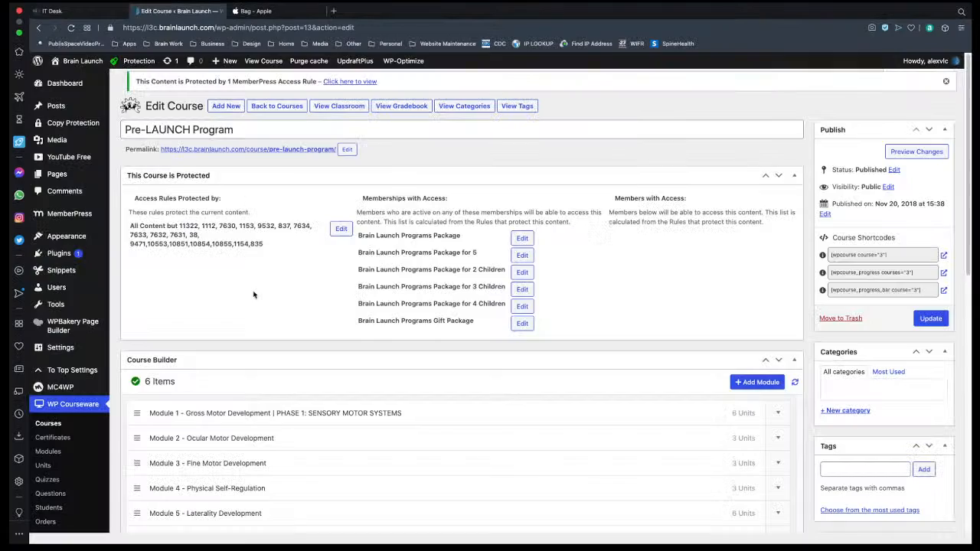
scroll(254, 295, down, 4)
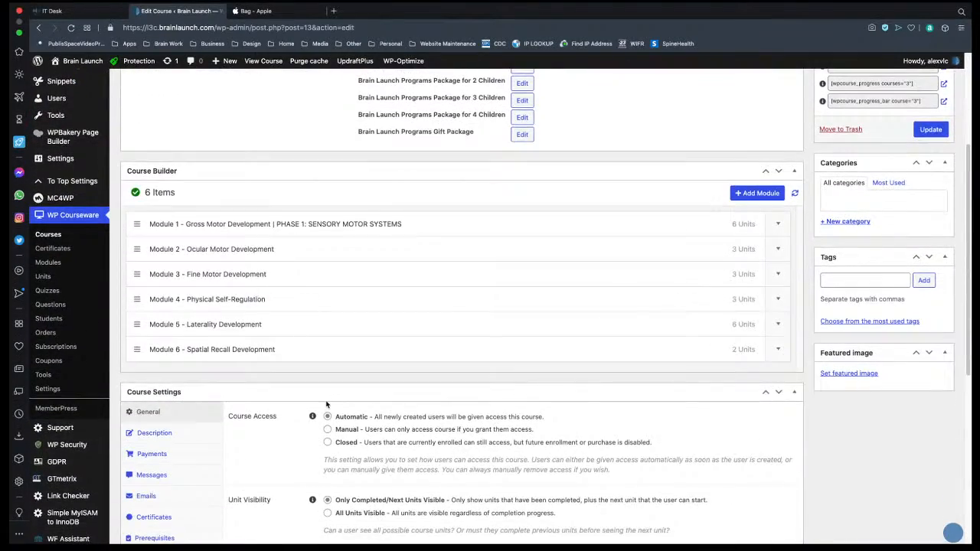
scroll(253, 294, down, 5)
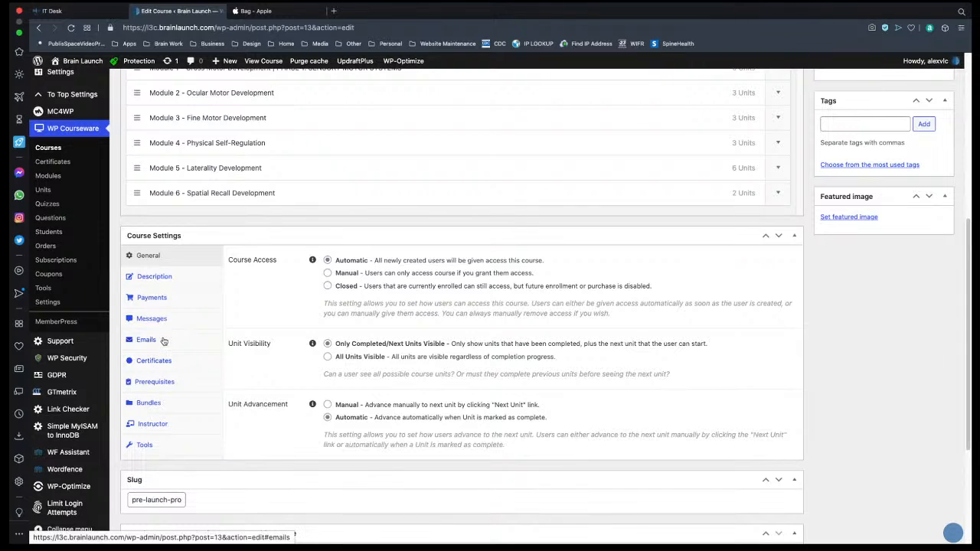
click(147, 340)
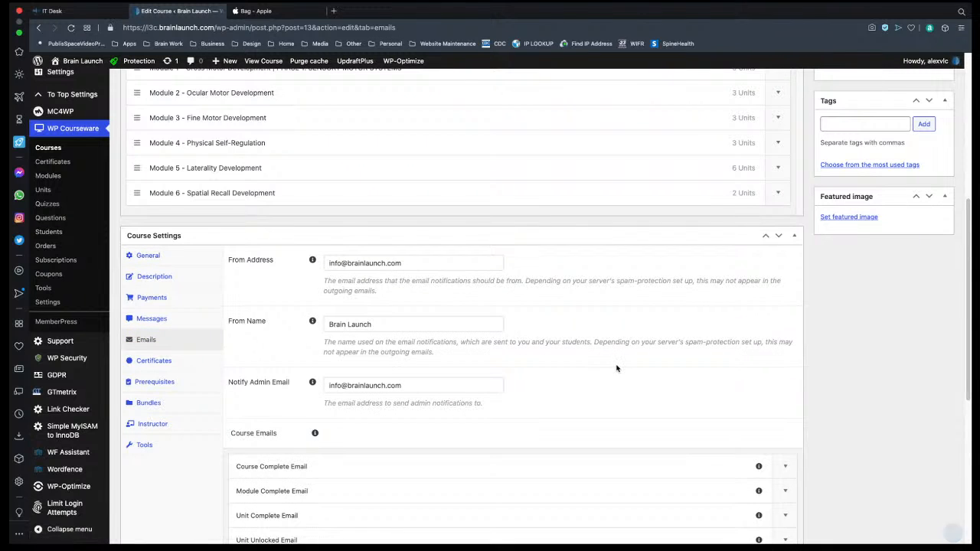
scroll(617, 368, down, 4)
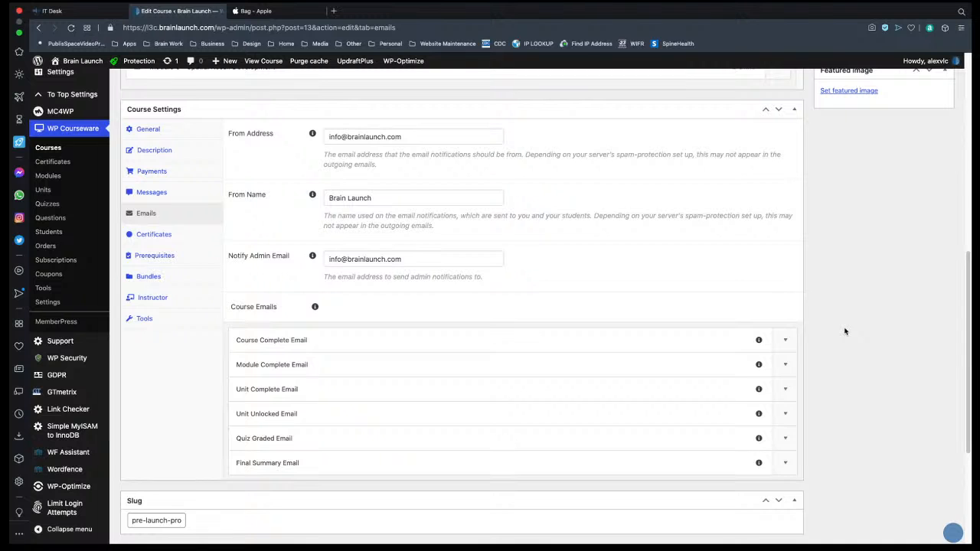
Expand the Course Complete Email, examine its admin and student notifications, subject and message body, and collapse it.
click(787, 341)
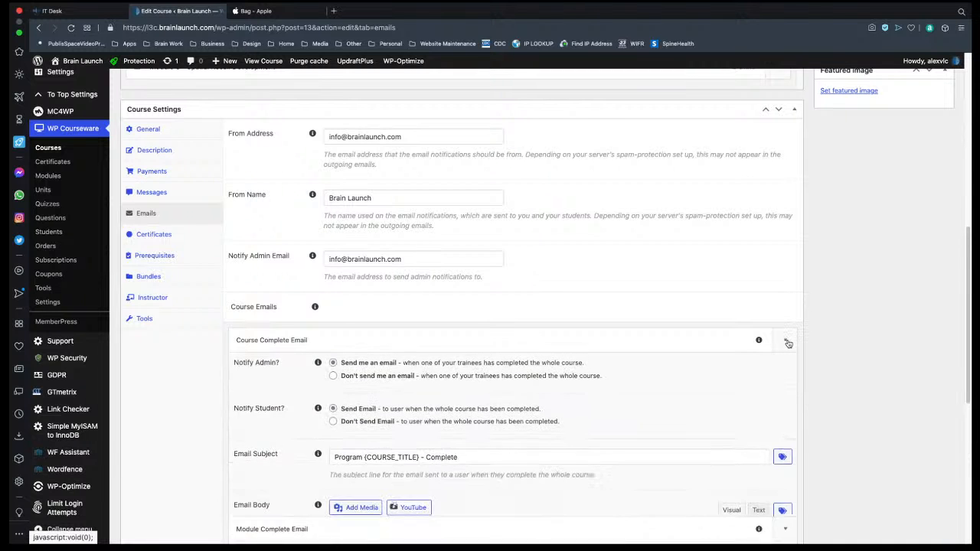
scroll(789, 344, down, 5)
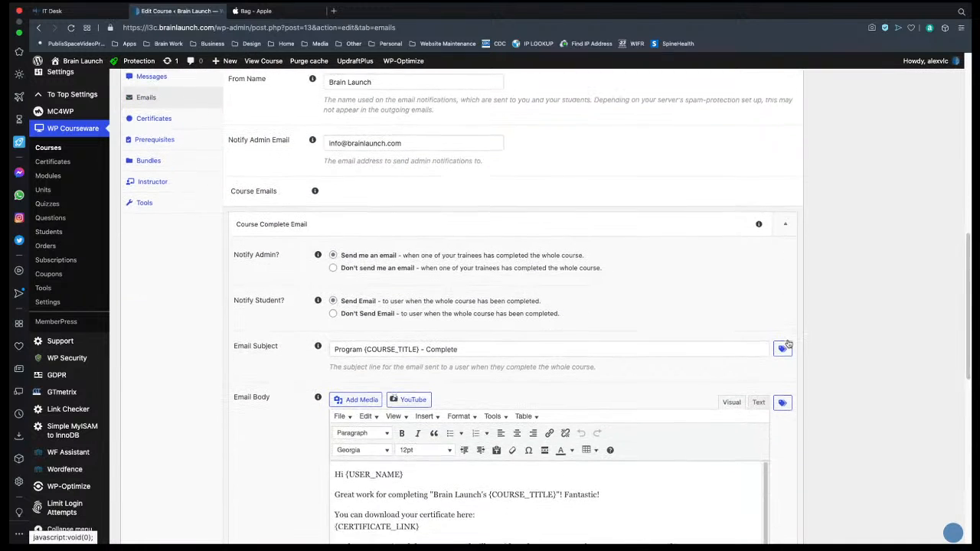
scroll(789, 344, down, 2)
scroll(789, 344, down, 1)
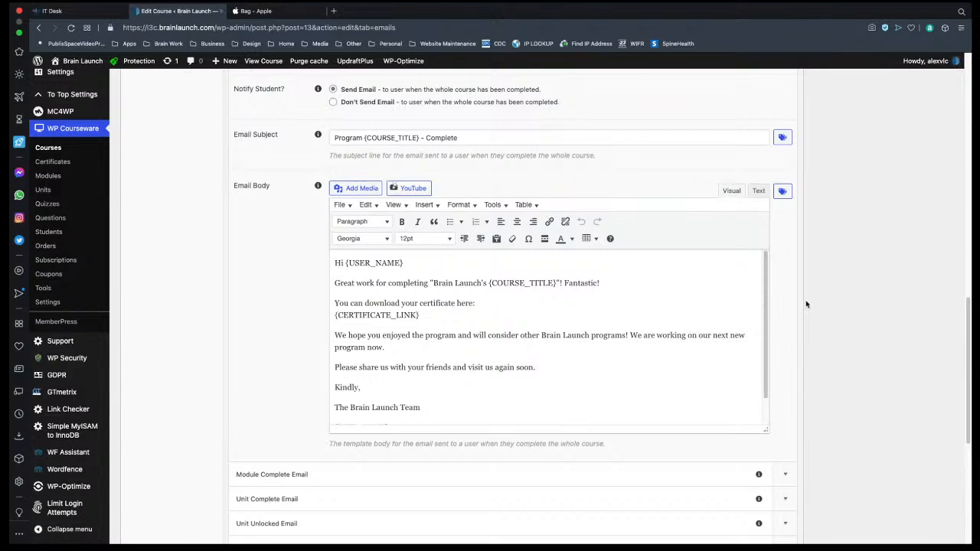
scroll(805, 304, down, 1)
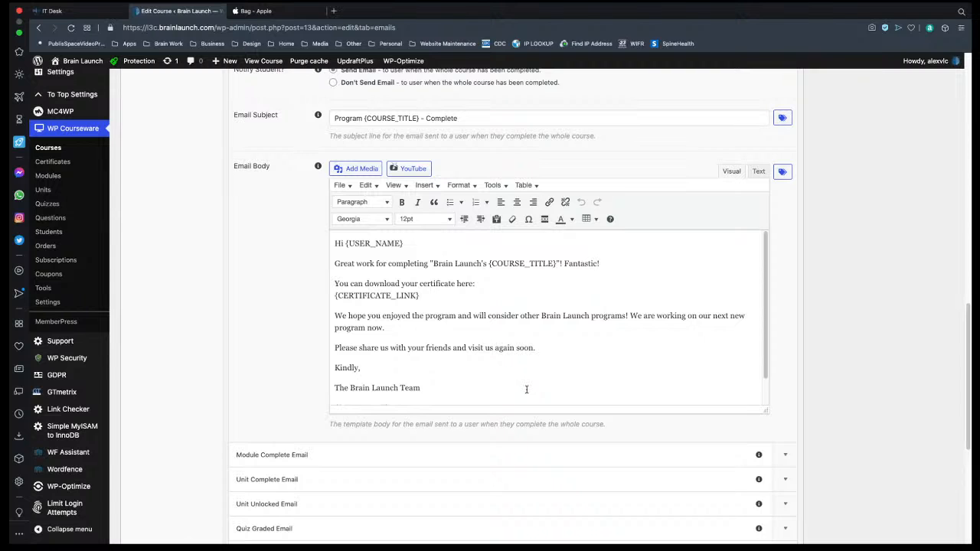
scroll(526, 390, up, 1)
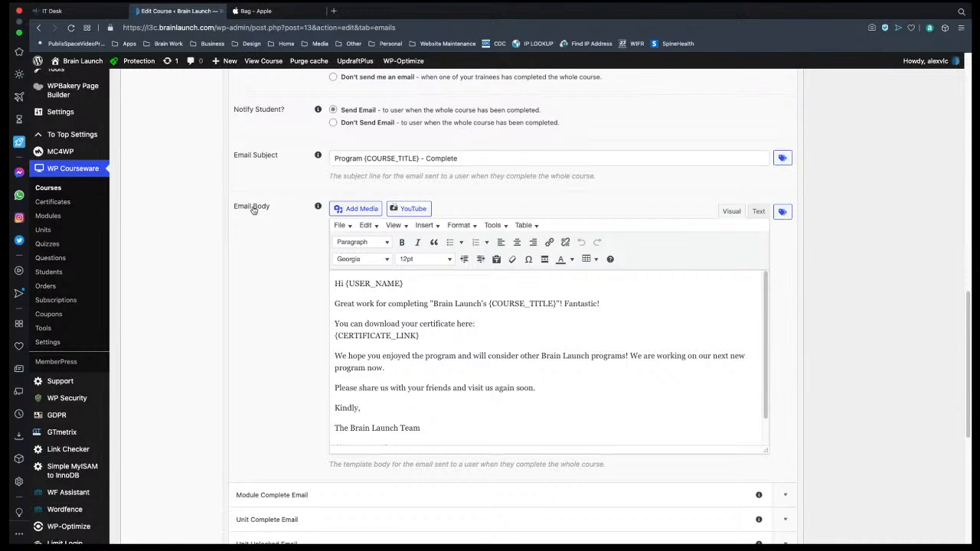
scroll(253, 209, up, 3)
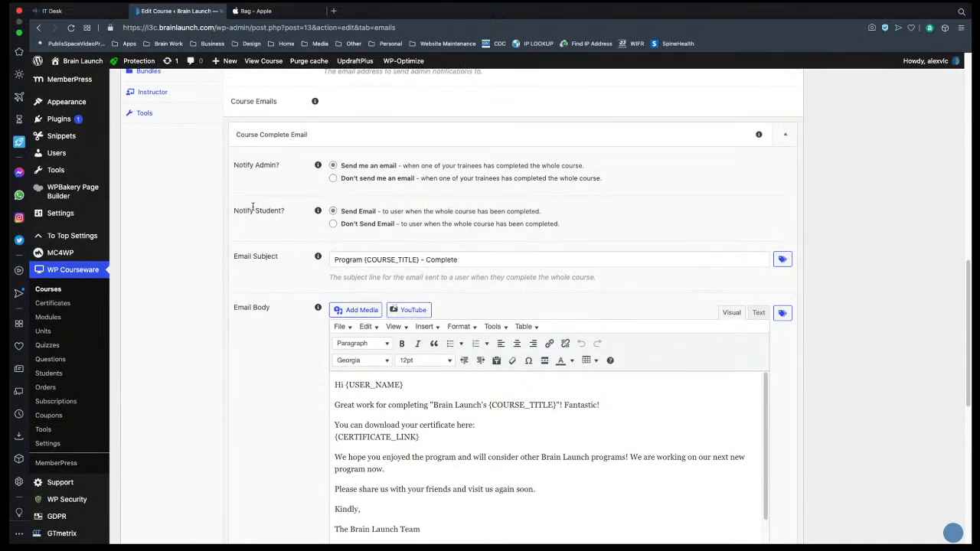
scroll(253, 209, down, 6)
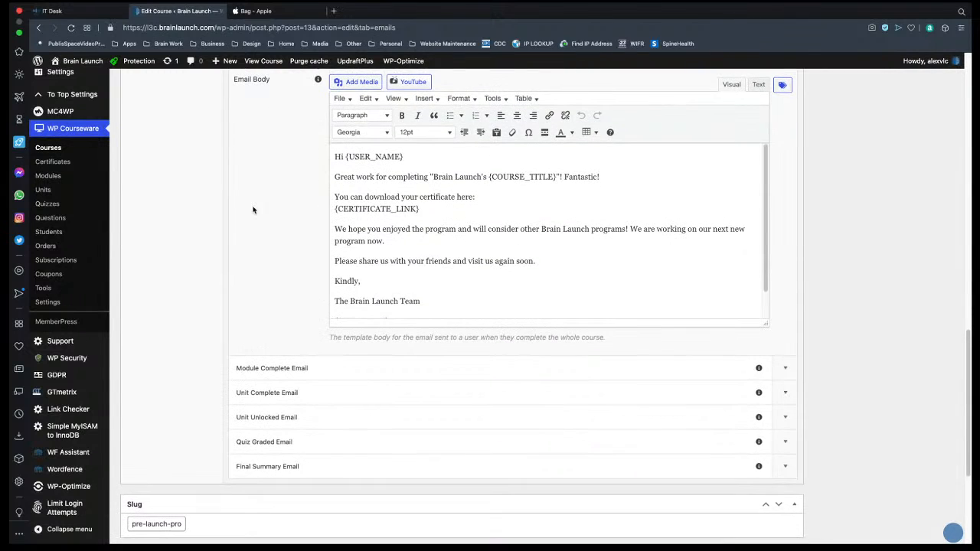
scroll(253, 209, up, 4)
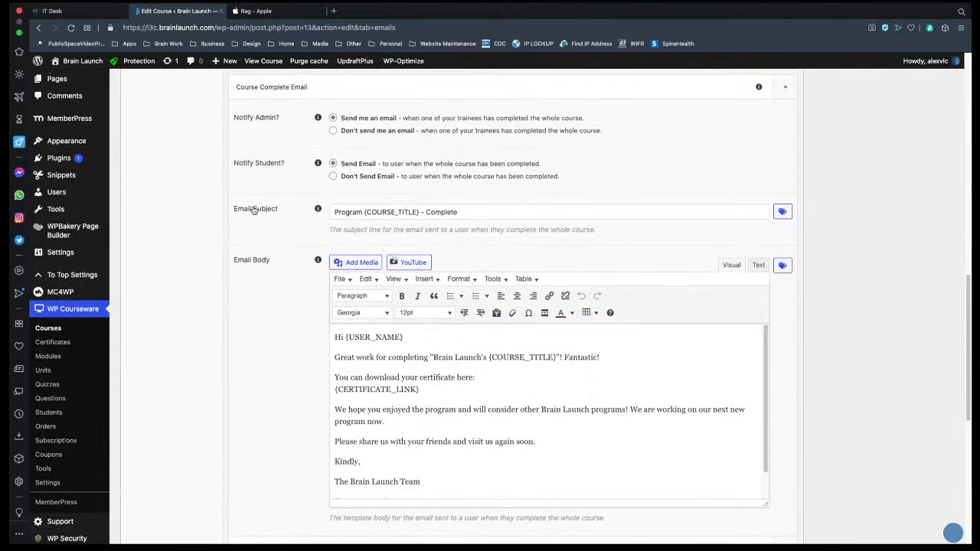
scroll(253, 210, up, 2)
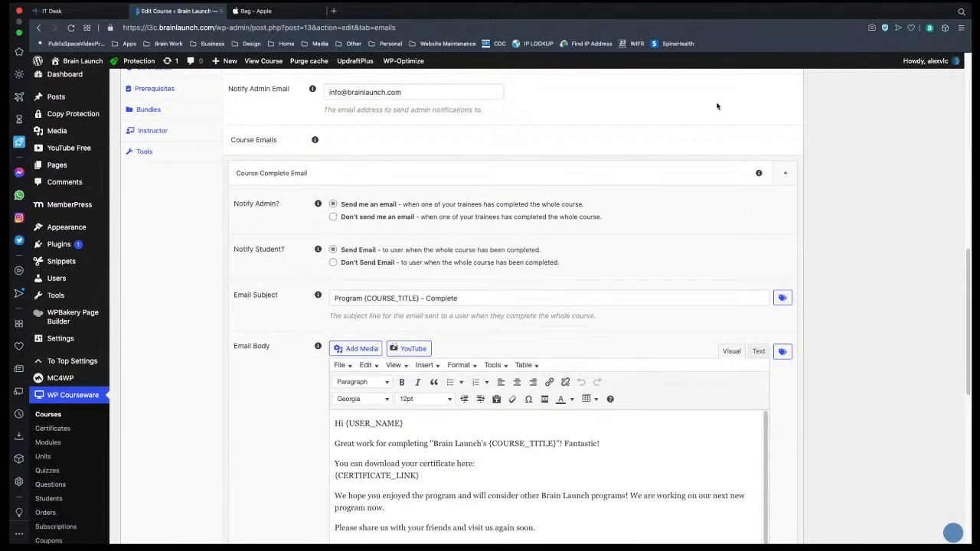
click(786, 176)
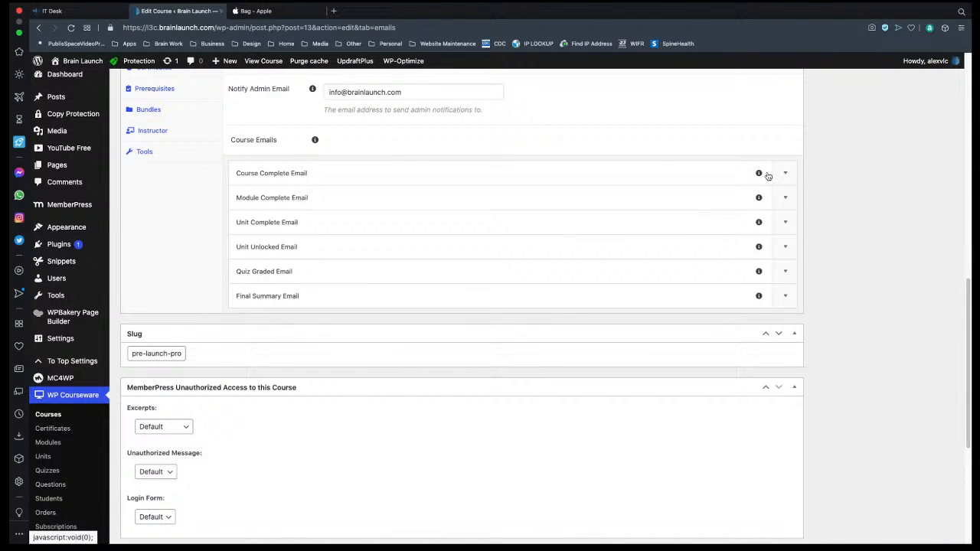
Read the help note on the Course Complete Email and reopen its template to review the message body.
mouse_move(759, 174)
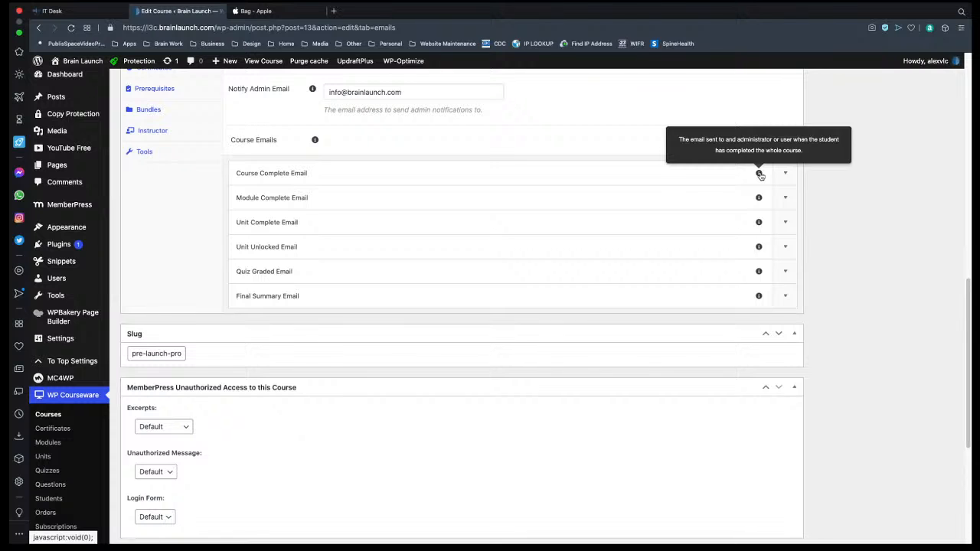
click(759, 174)
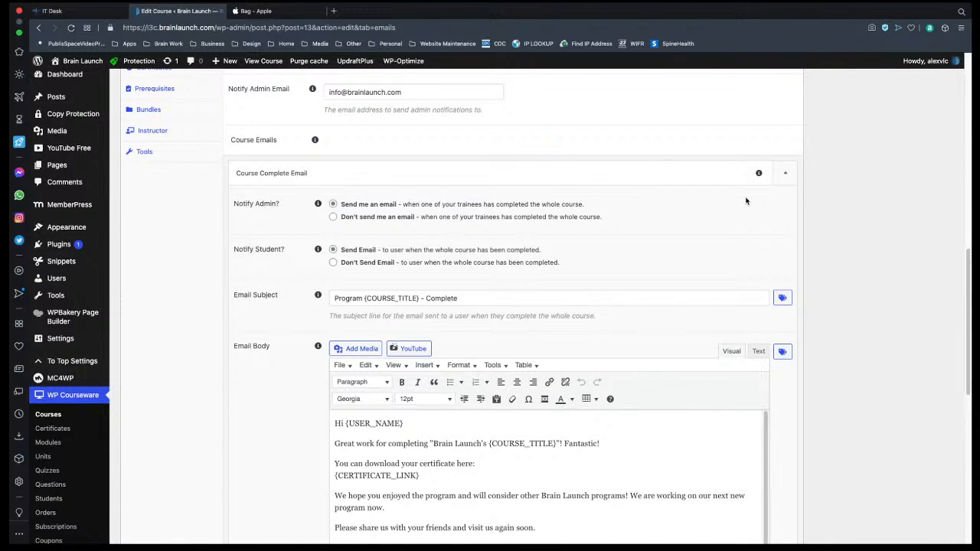
scroll(747, 201, down, 5)
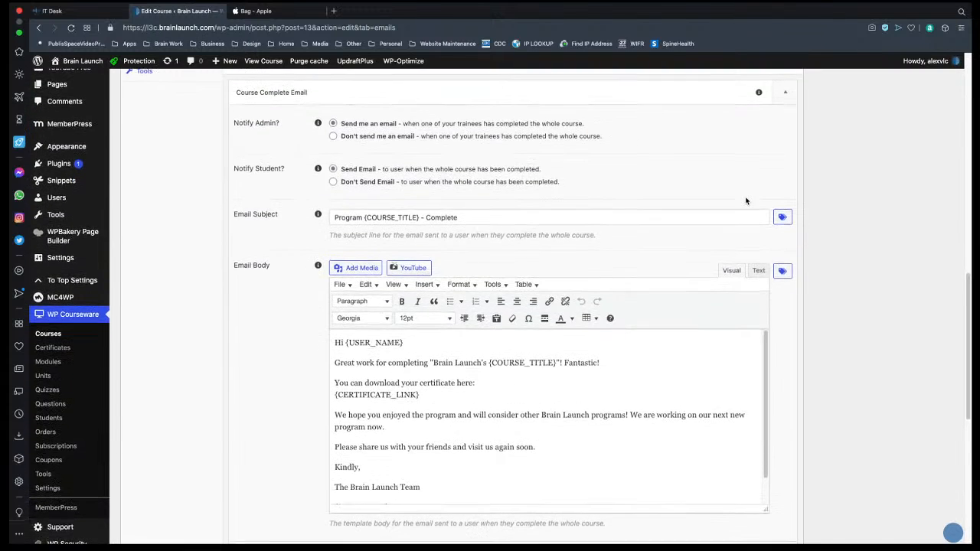
scroll(746, 201, down, 4)
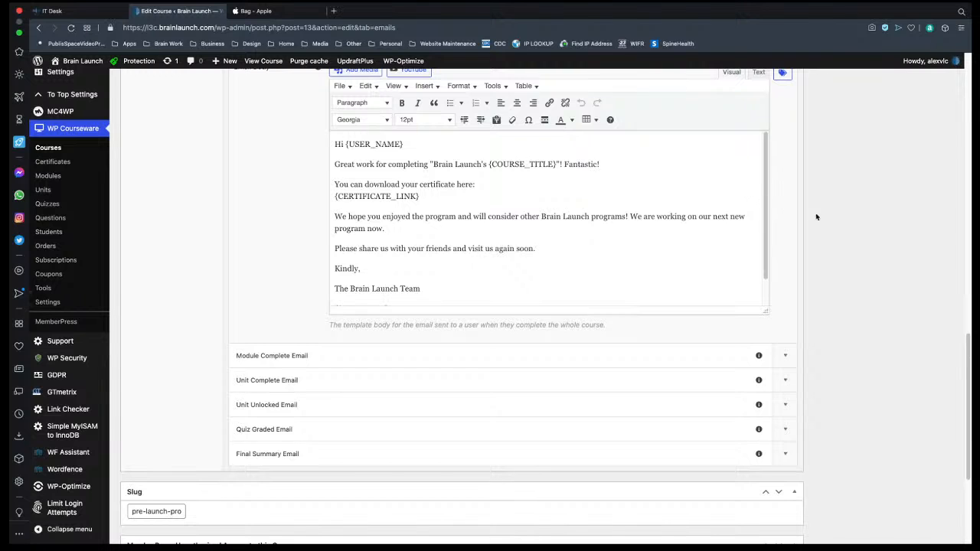
scroll(825, 196, down, 1)
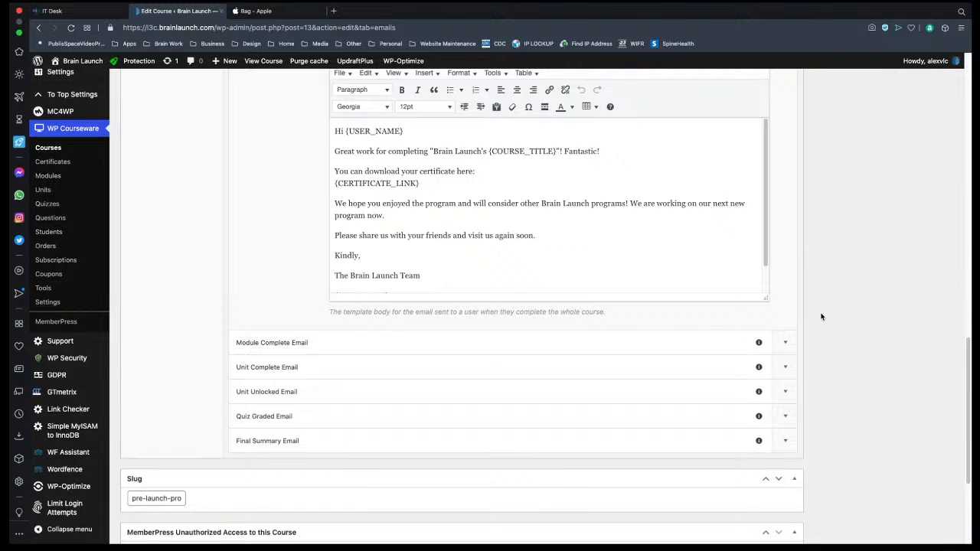
Expand the Module Complete Email and review its notification options, subject and message body.
click(784, 342)
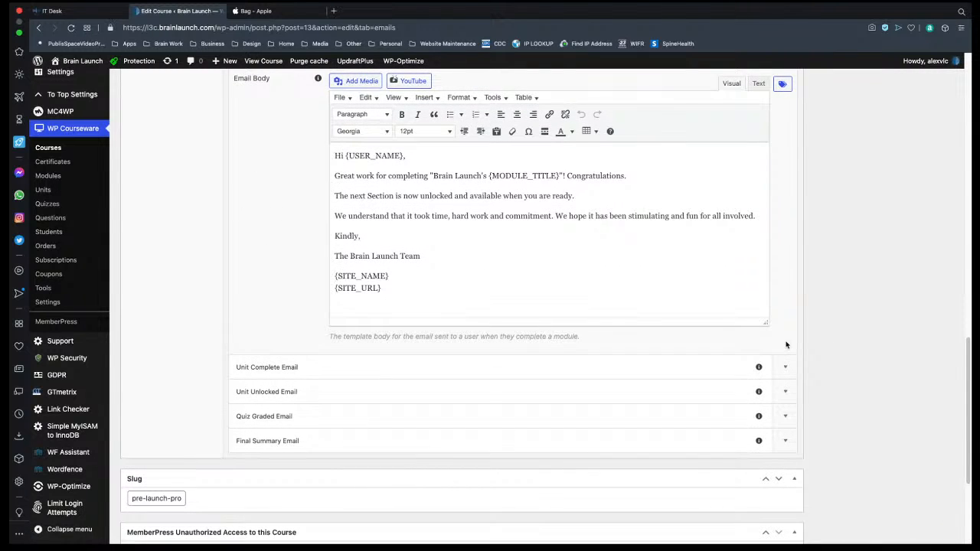
scroll(786, 344, up, 3)
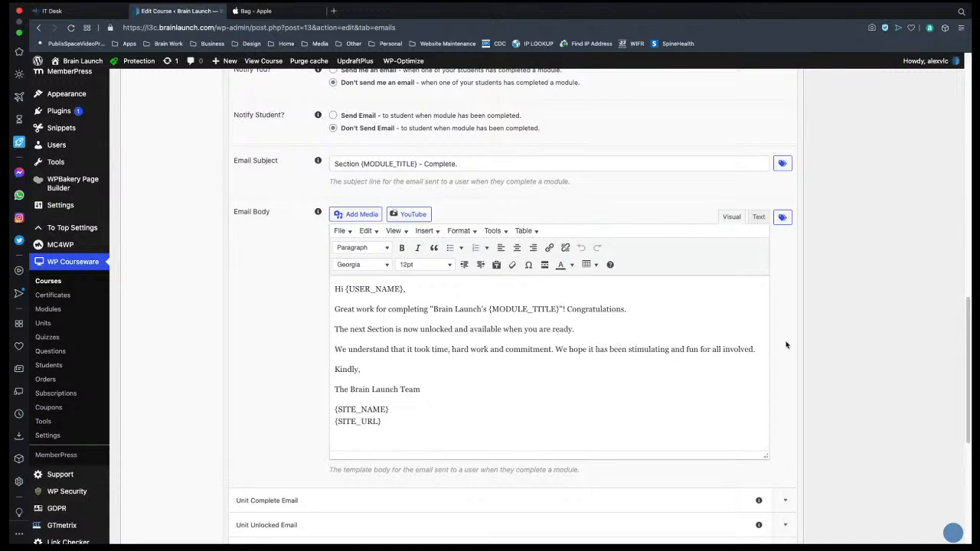
scroll(785, 345, down, 1)
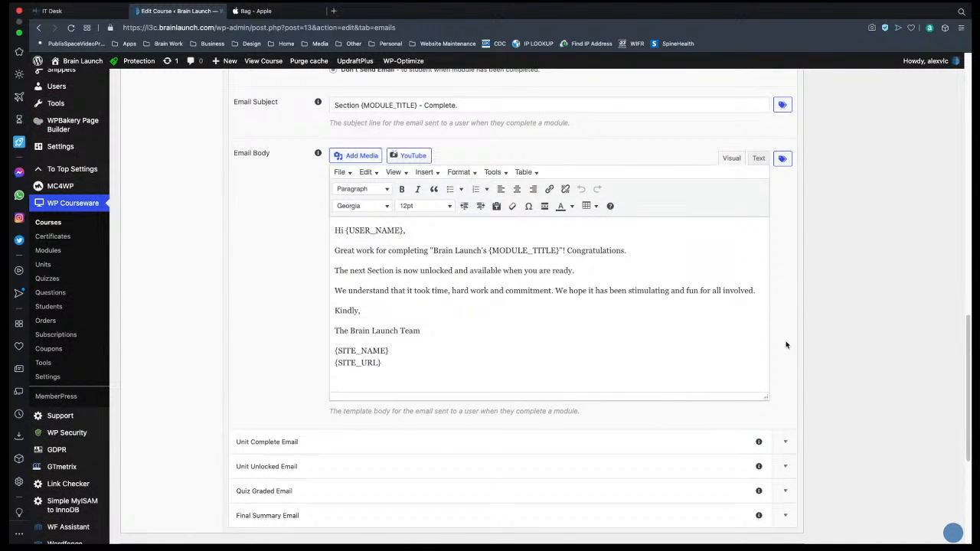
scroll(785, 344, down, 1)
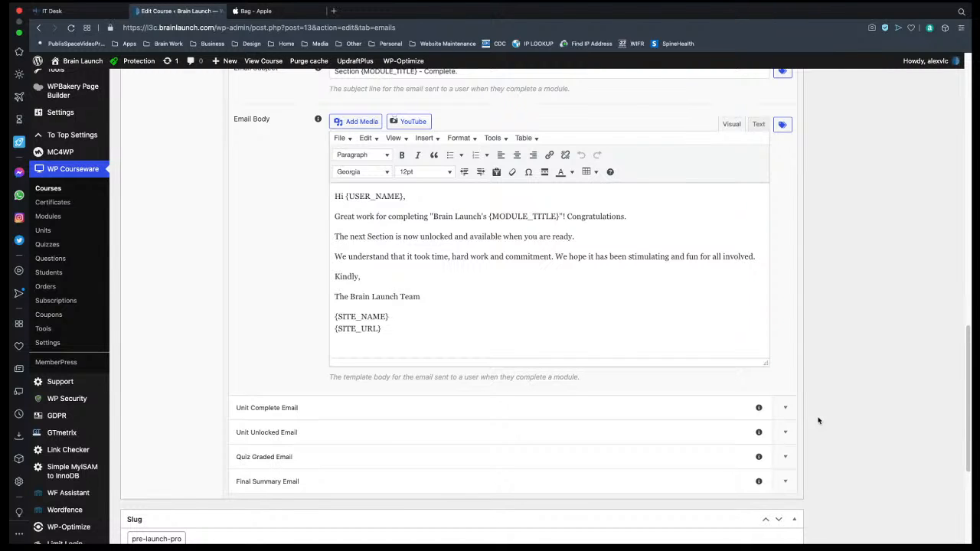
Expand the Unit Complete Email, review its admin and student notification options, subject and message body, and collapse it.
click(784, 408)
scroll(784, 410, down, 5)
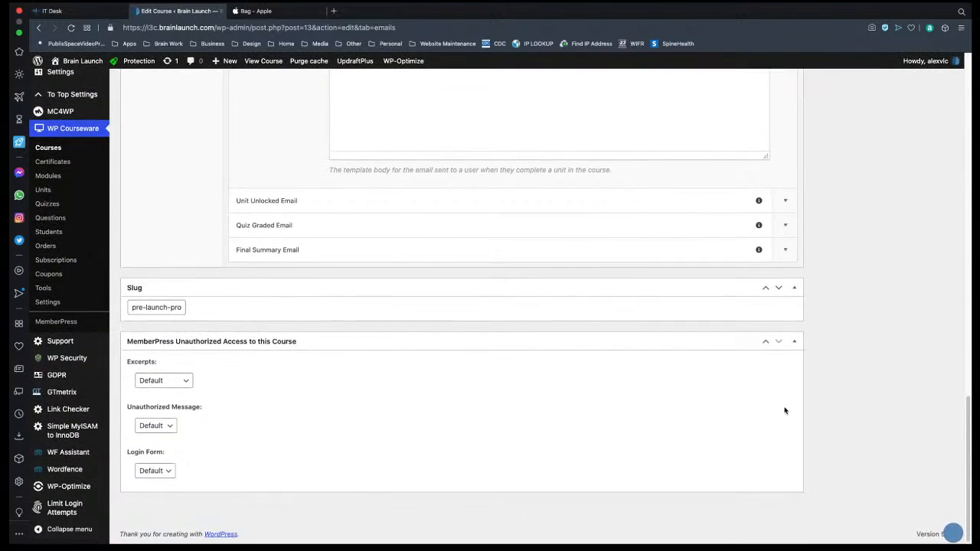
scroll(784, 410, up, 8)
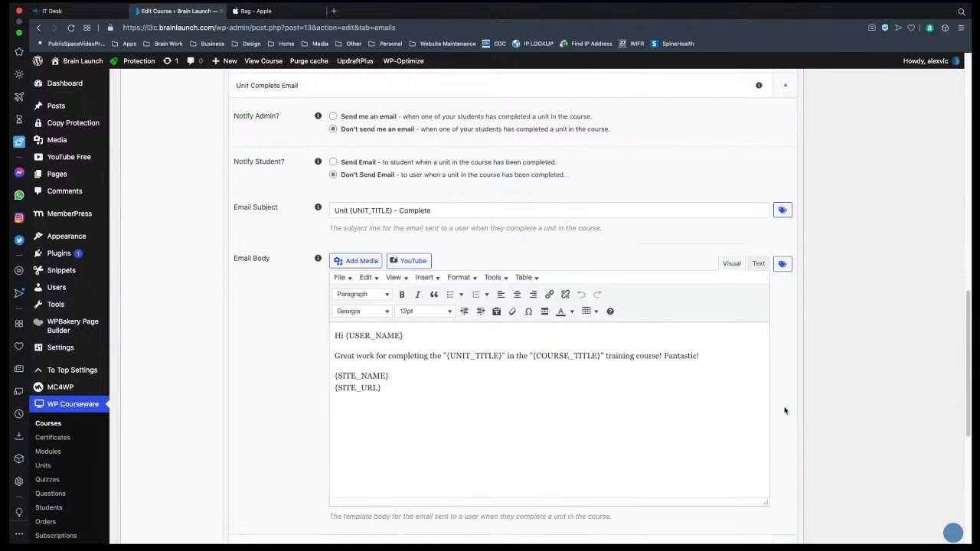
scroll(784, 411, up, 5)
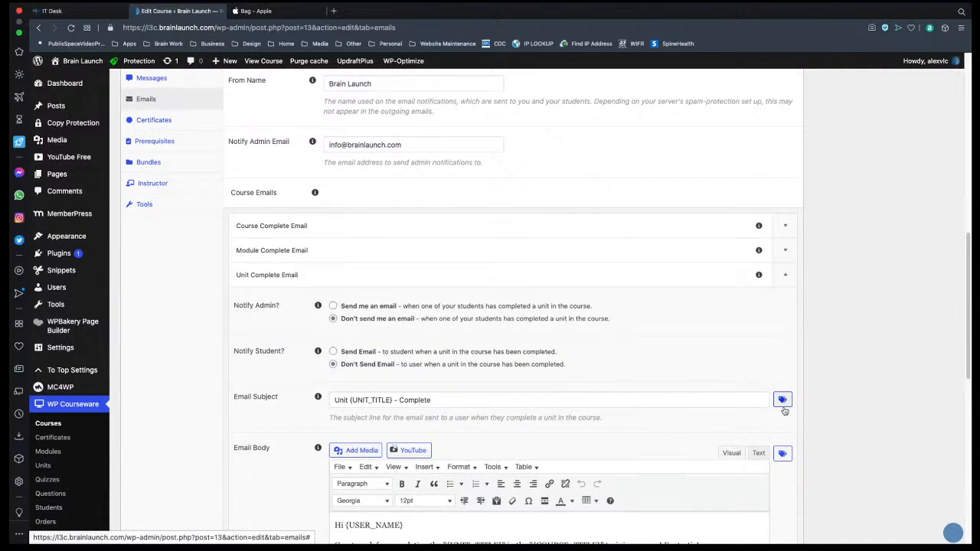
scroll(784, 410, up, 1)
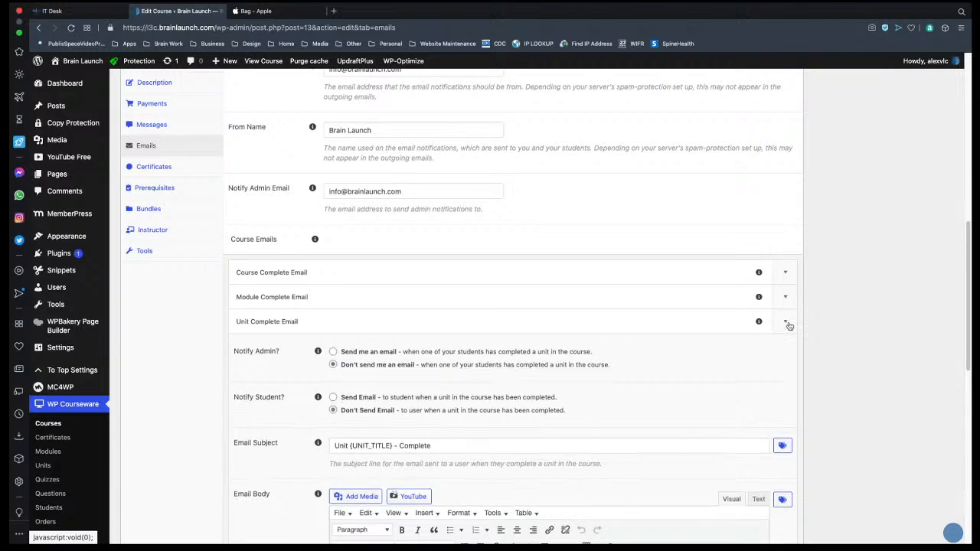
click(785, 322)
scroll(789, 326, up, 3)
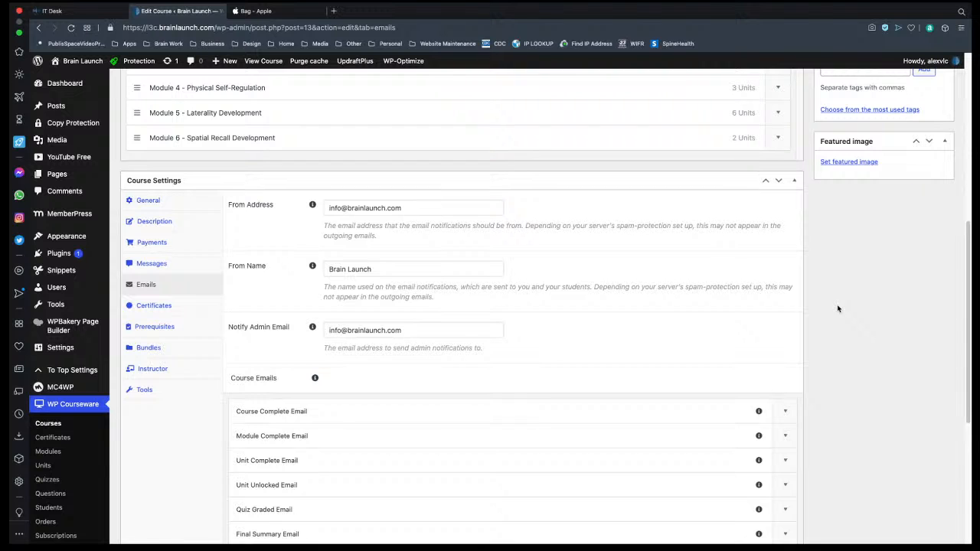
Capture a screenshot of the course's email settings and collapsed course email list with the Module Complete Email help note showing.
scroll(836, 309, down, 2)
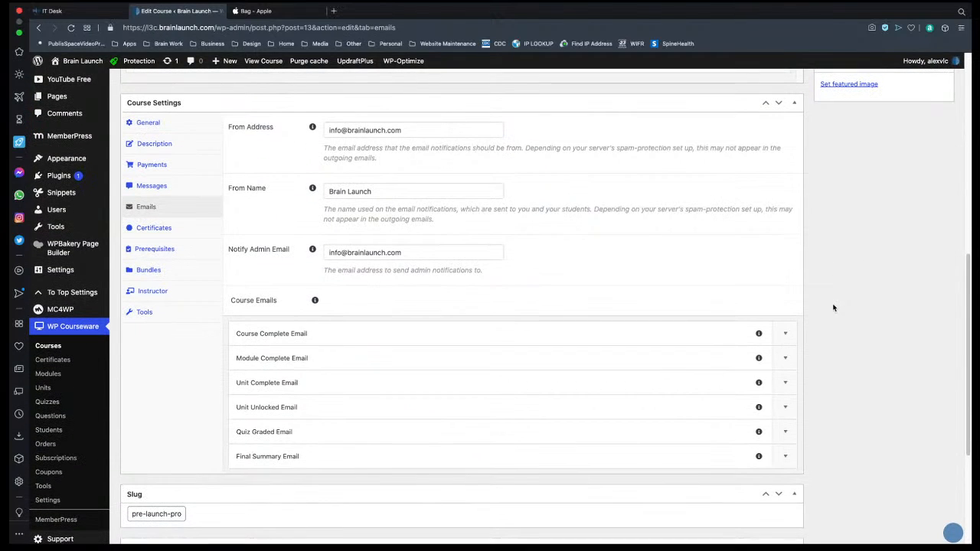
scroll(759, 367, down, 1)
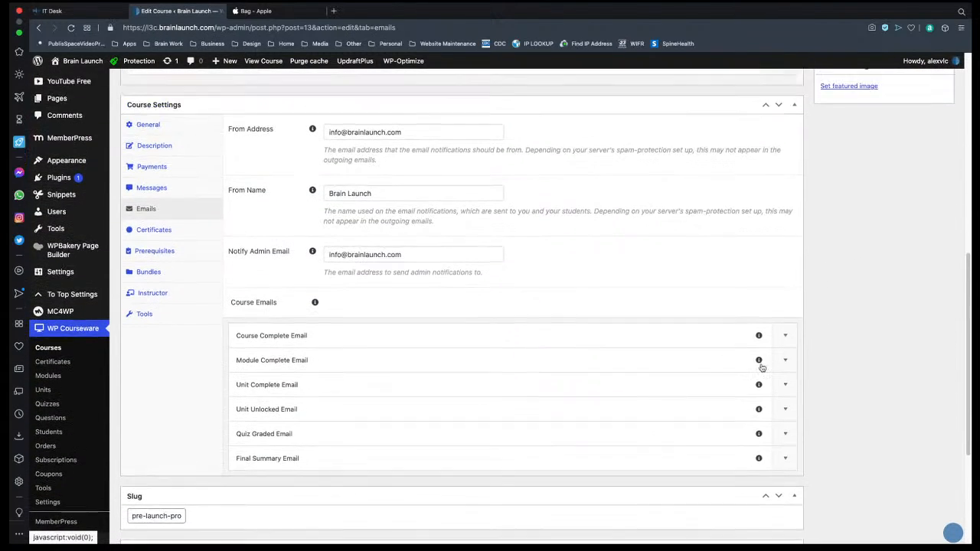
scroll(760, 367, up, 2)
scroll(762, 368, down, 2)
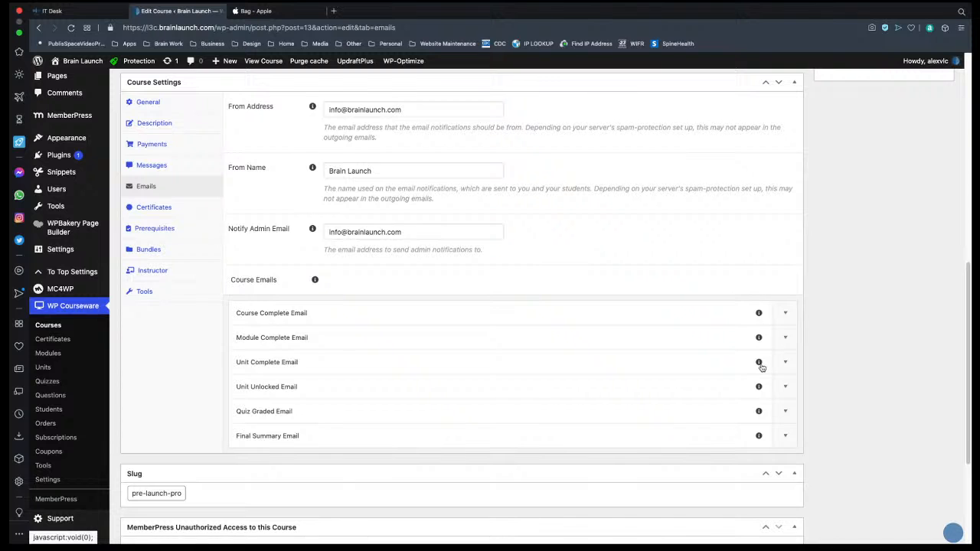
scroll(762, 367, up, 2)
scroll(762, 367, down, 1)
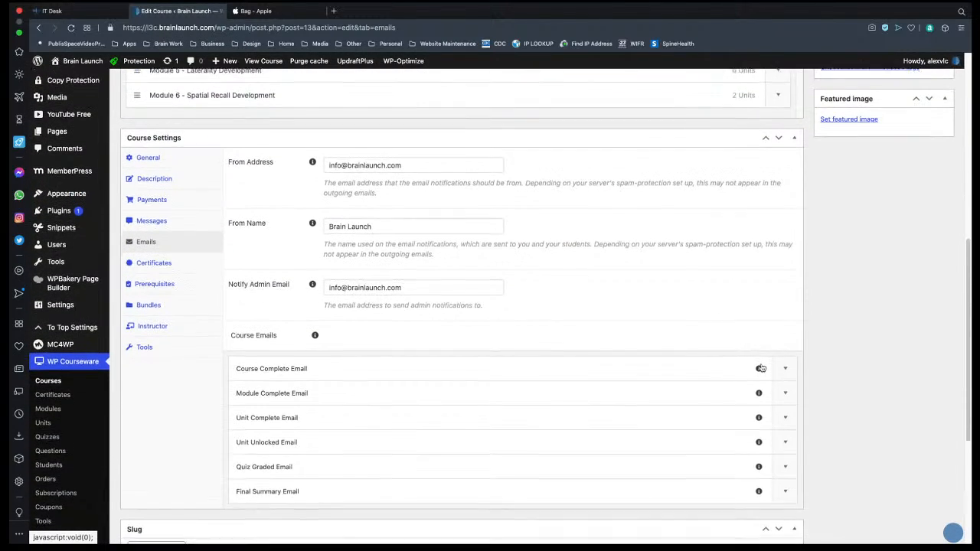
mouse_move(762, 368)
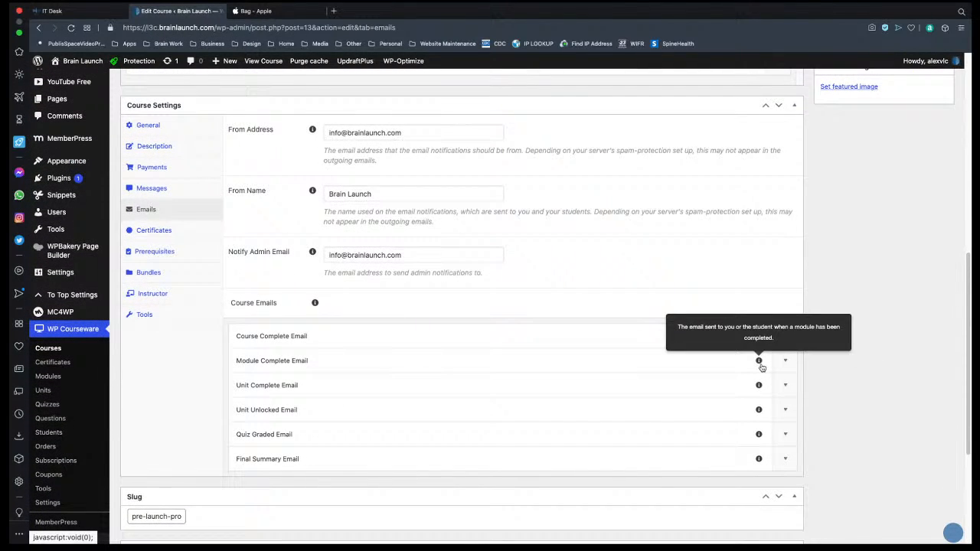
key(super+shift+4)
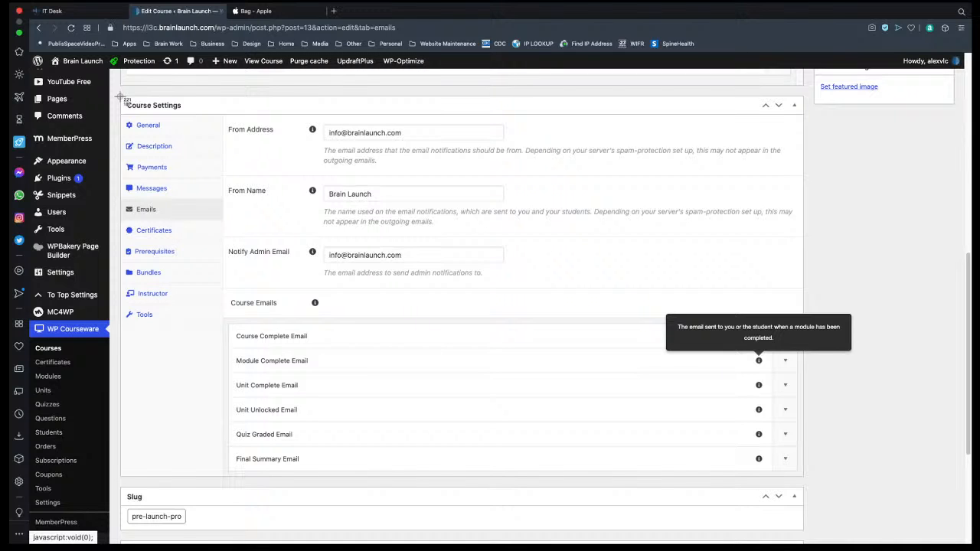
drag(120, 96, 847, 478)
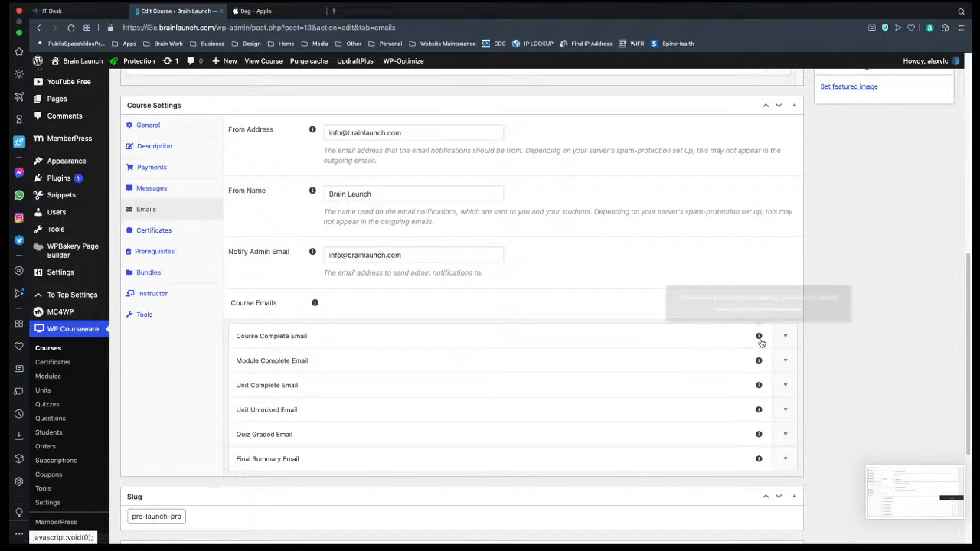
Expand the Course Complete Email, zoom the page out one level, and capture a screenshot of its notification options, subject and body.
mouse_move(759, 337)
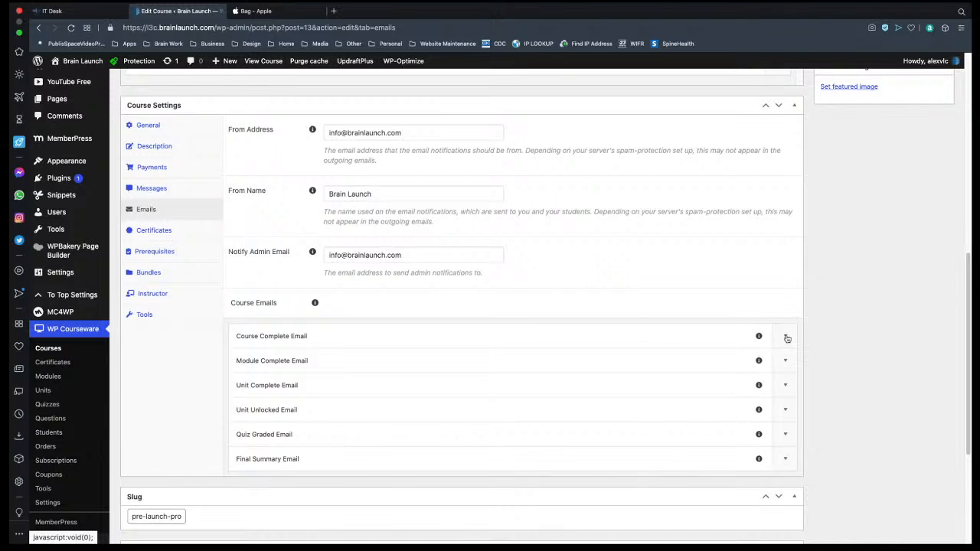
click(786, 336)
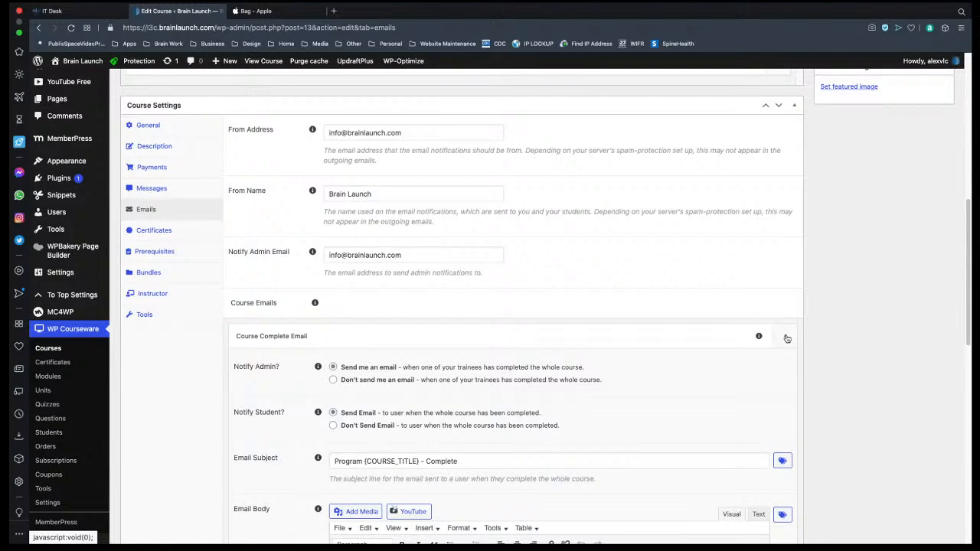
click(786, 337)
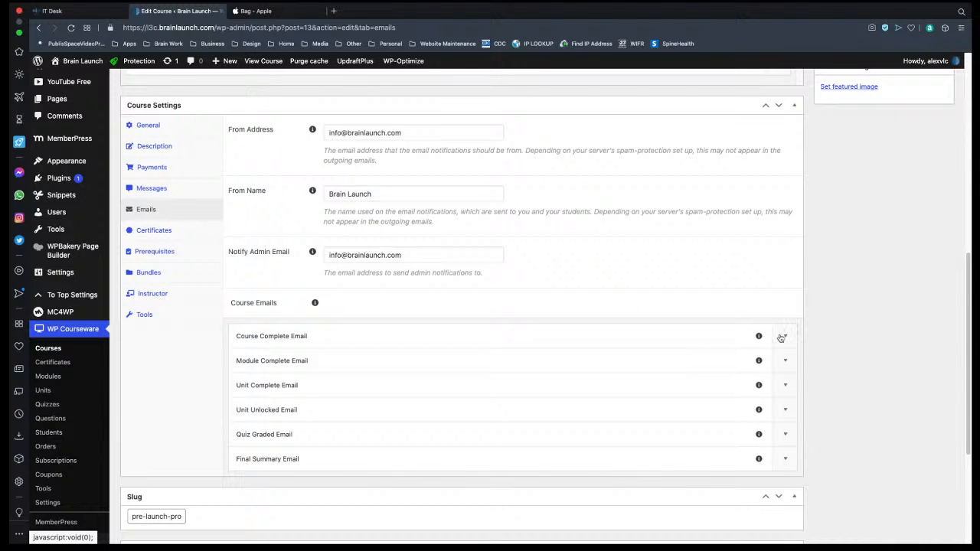
click(786, 337)
scroll(787, 337, down, 5)
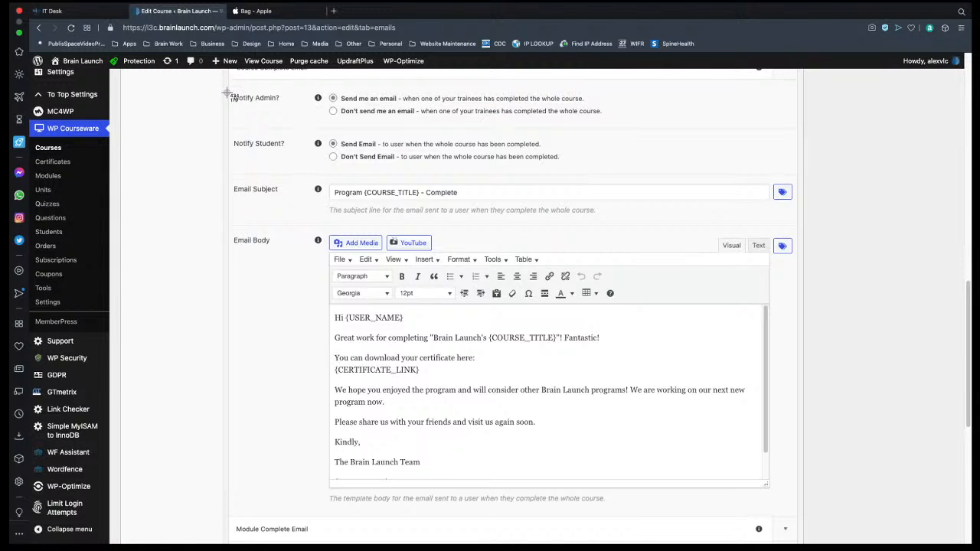
key(Escape)
scroll(227, 96, up, 1)
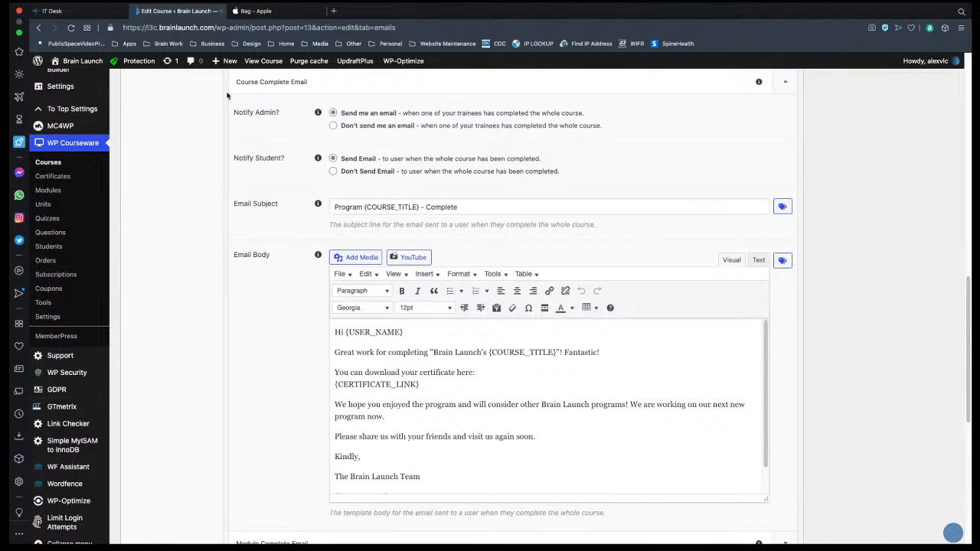
key(ctrl+minus)
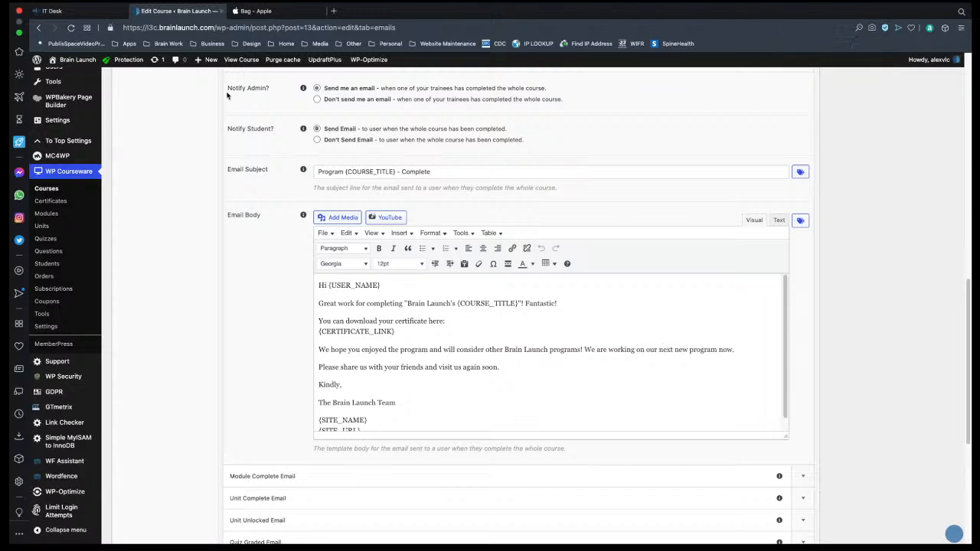
scroll(226, 96, up, 2)
scroll(228, 96, up, 2)
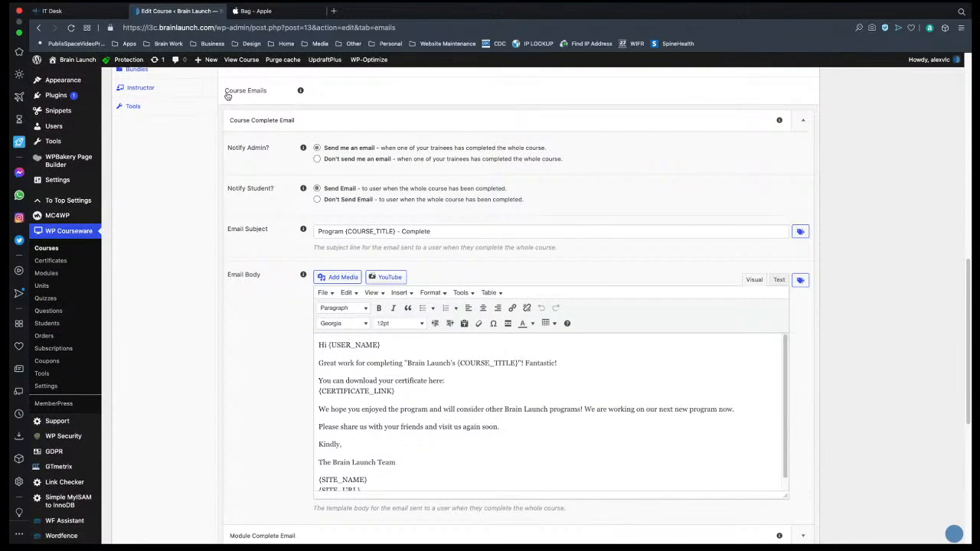
key(super+shift+4)
drag(213, 75, 844, 546)
Switch from the browser to the desktop space and retry the mail server connection.
mouse_move(750, 536)
key(super+Tab)
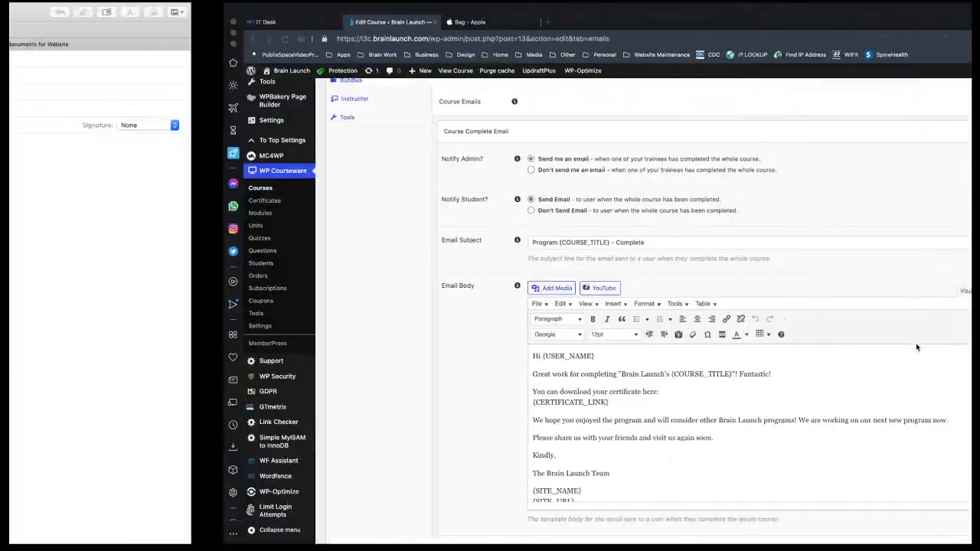
key(ctrl+Left)
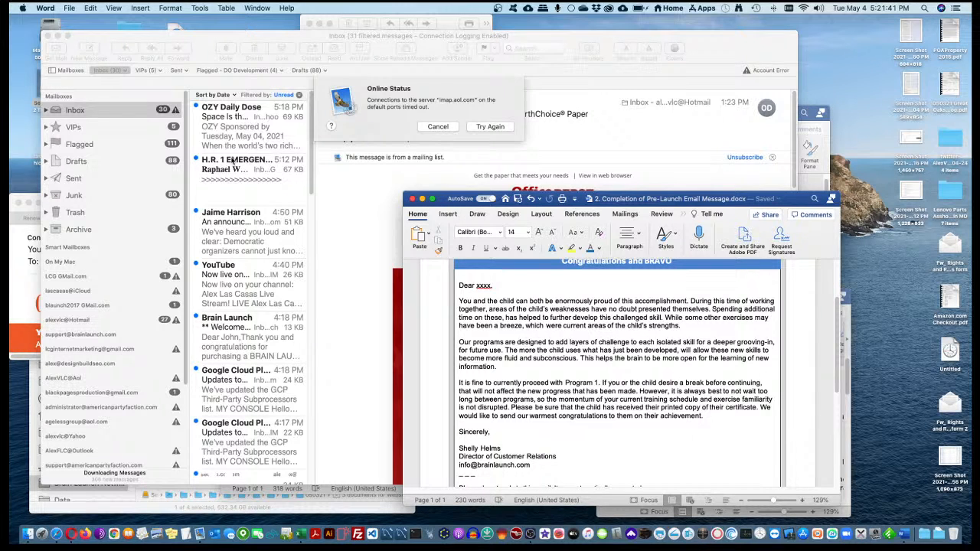
click(490, 126)
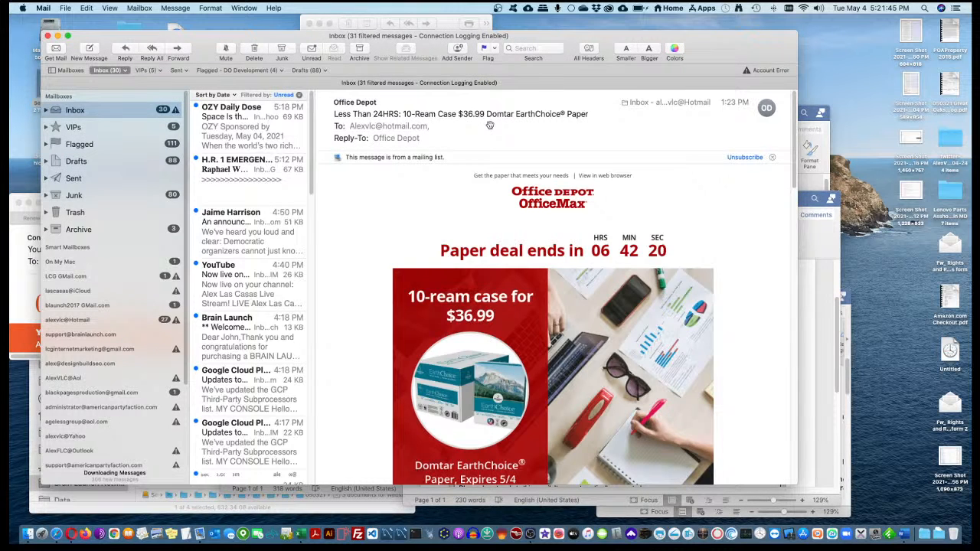
Hide Mail and open the 5.09.56 PM screenshot of the WP Courseware email notifications from the desktop in Preview.
key(super+h)
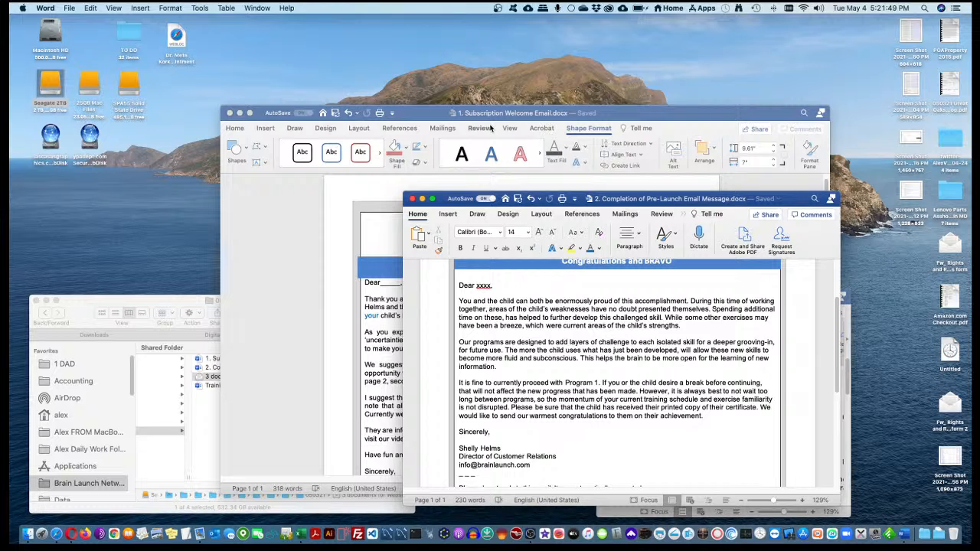
key(super+Tab)
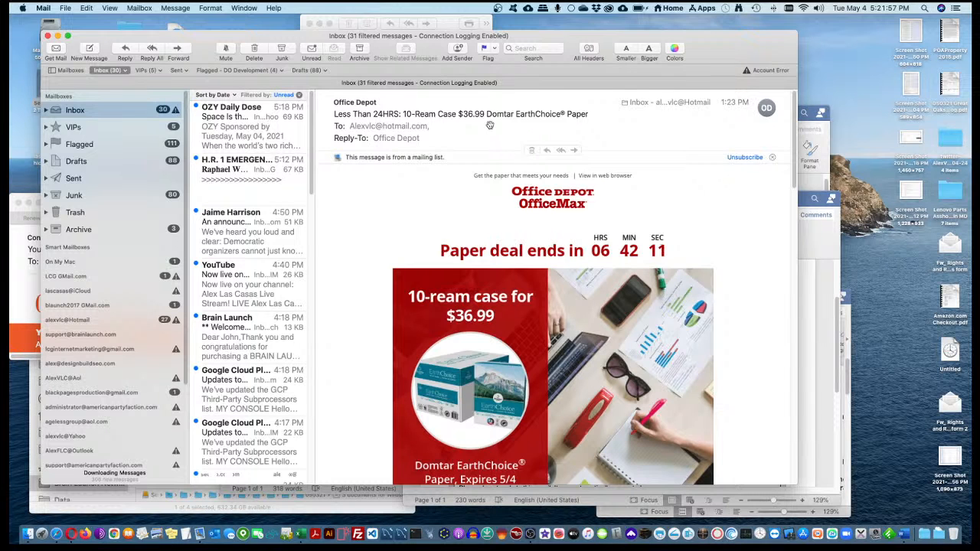
key(super+h)
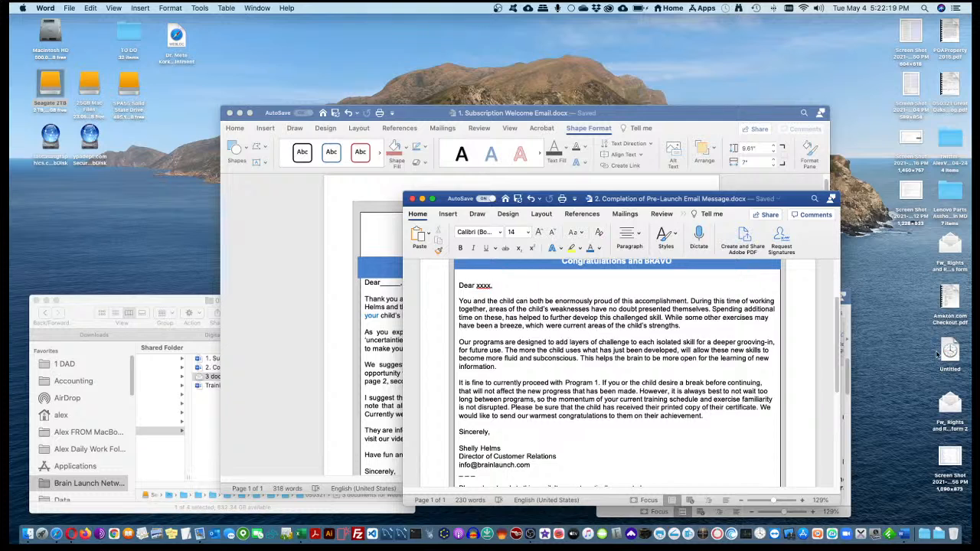
double_click(947, 459)
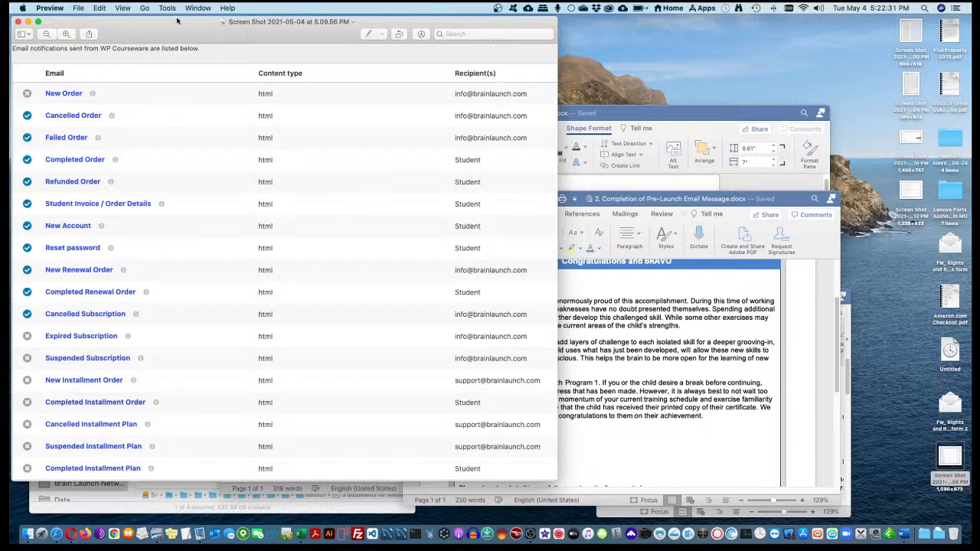
click(79, 8)
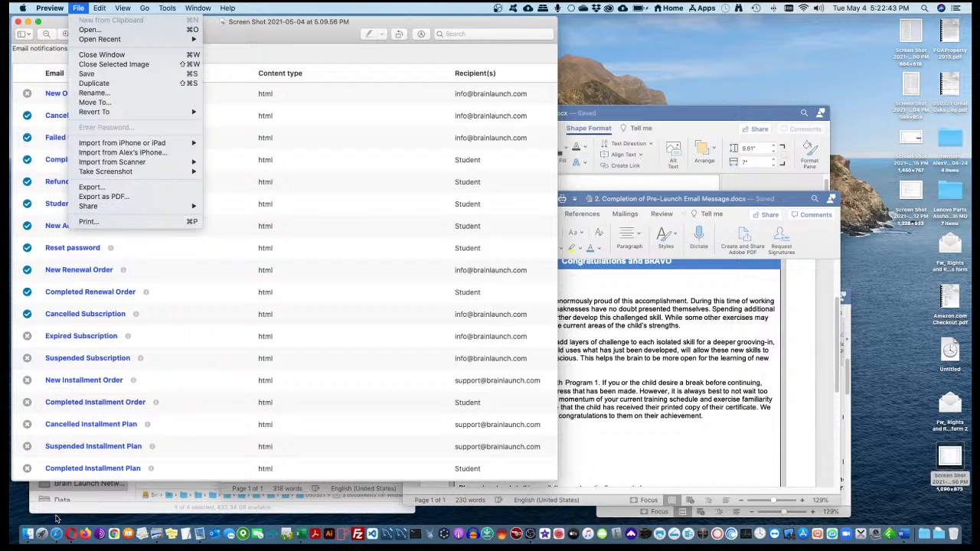
Search the installed applications for "ac" and launch Adobe Acrobat.
click(42, 535)
text(ac)
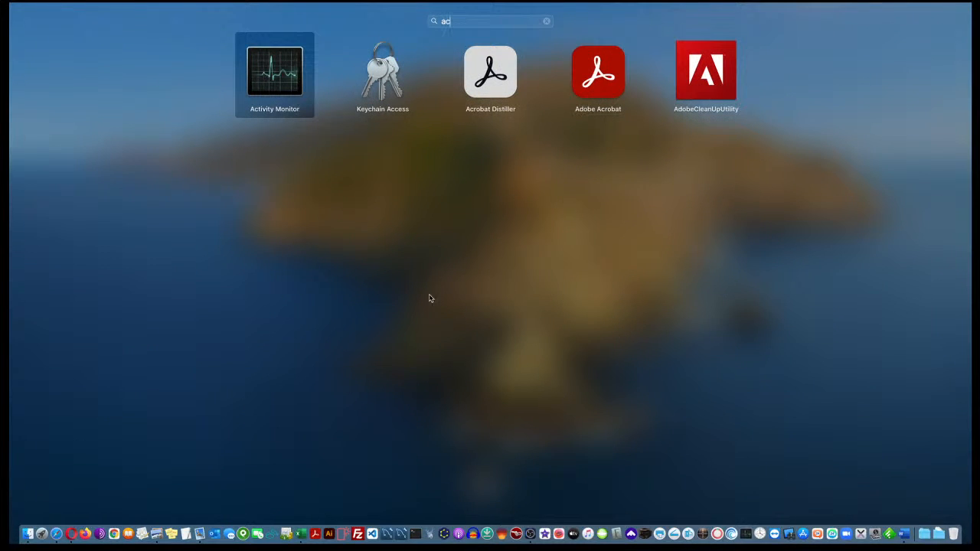
click(595, 77)
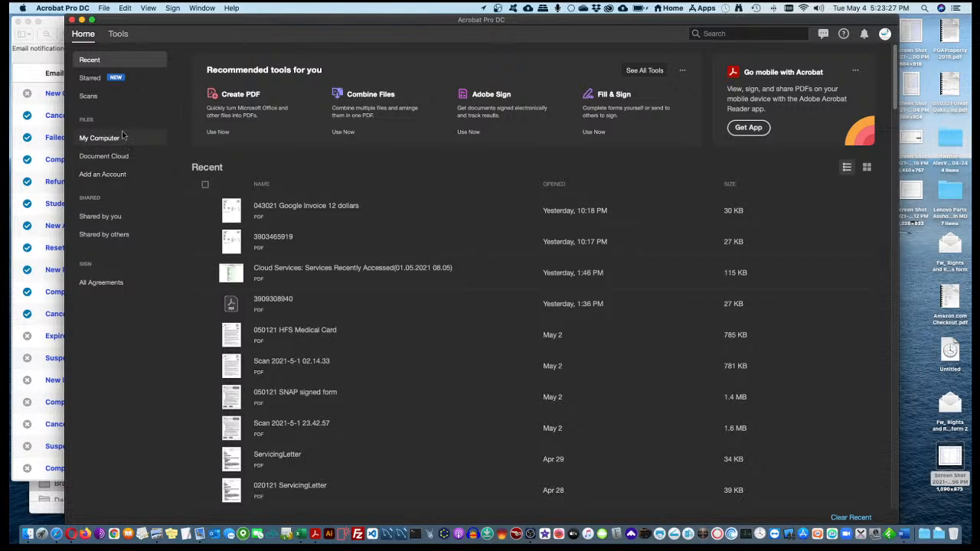
Start creating a single PDF from multiple files with the Combine Files option.
click(117, 35)
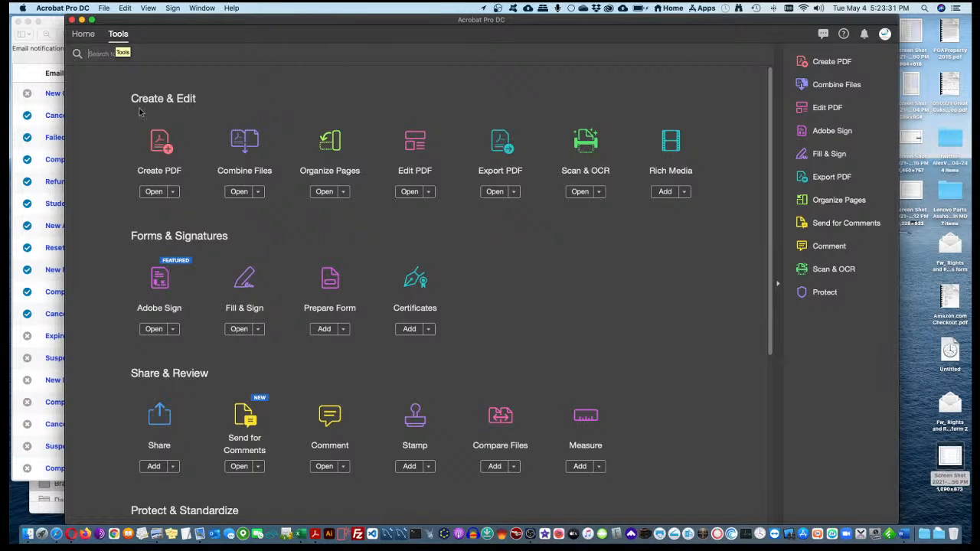
click(165, 139)
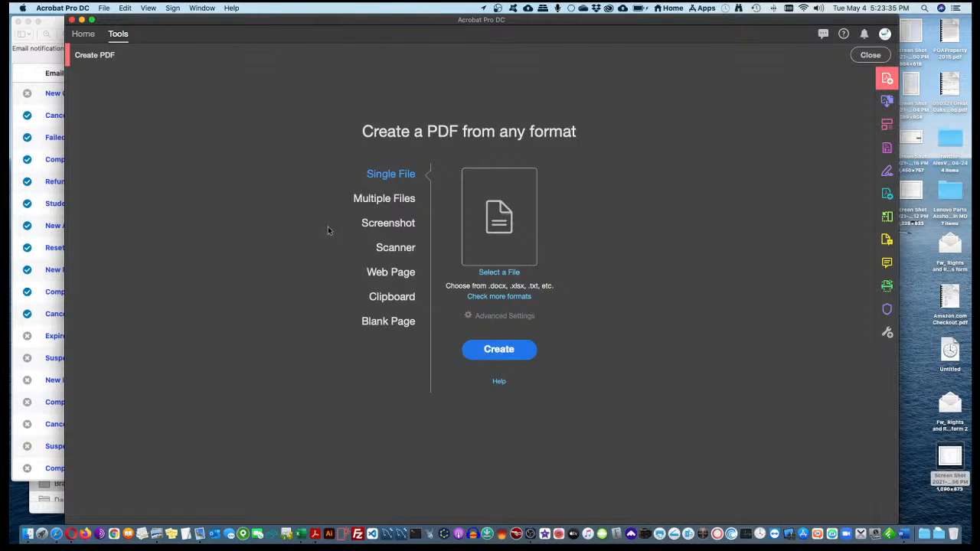
click(388, 202)
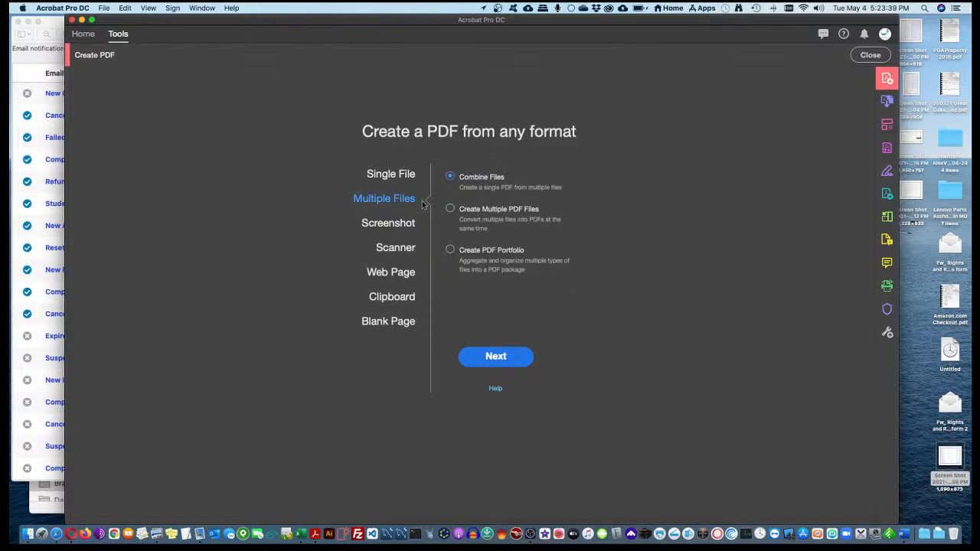
click(487, 360)
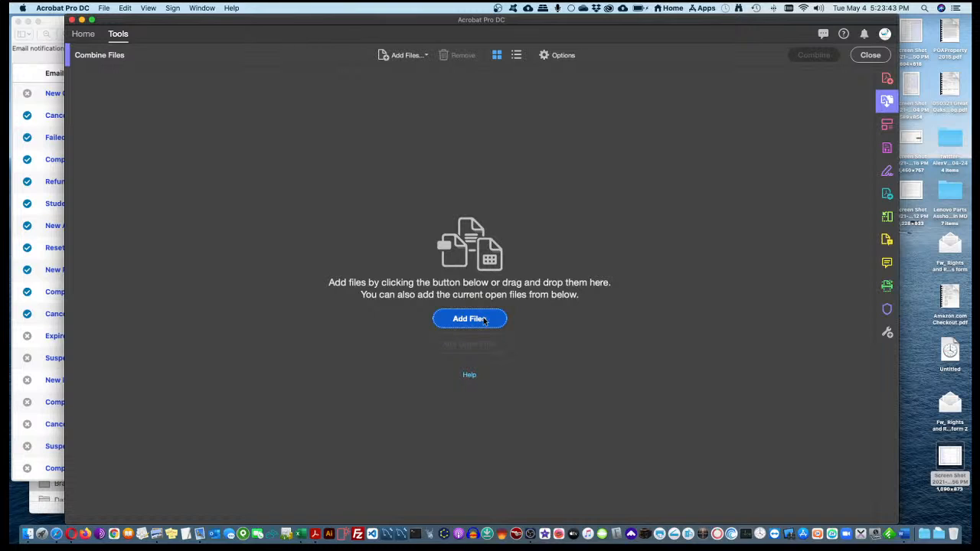
Add the five desktop screenshots, from 5.09.56 PM to 5.21.12 PM, and combine them into one PDF.
click(484, 320)
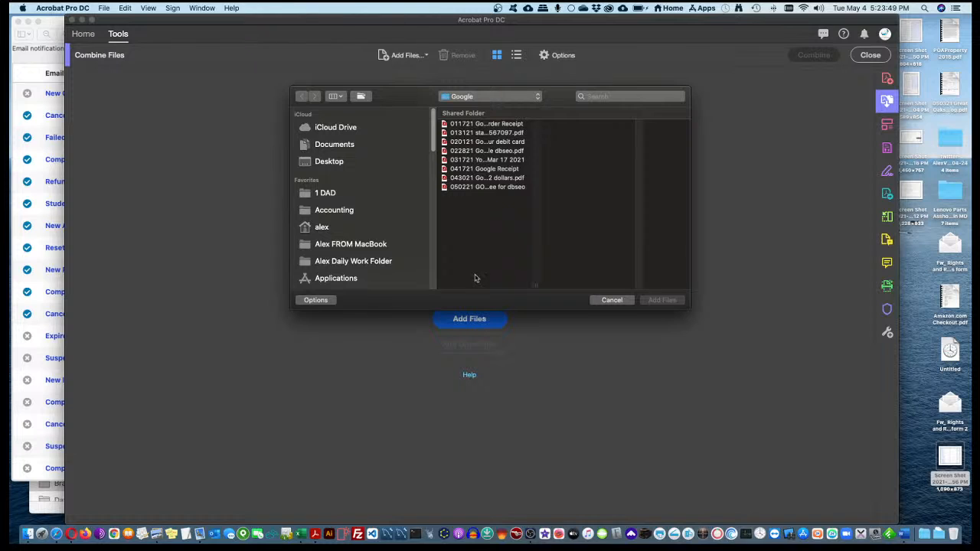
click(346, 163)
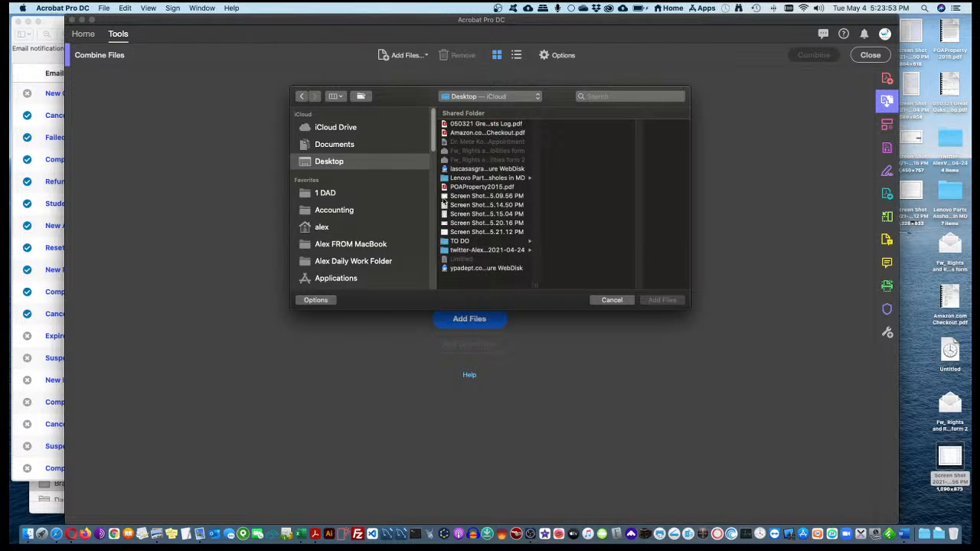
click(450, 198)
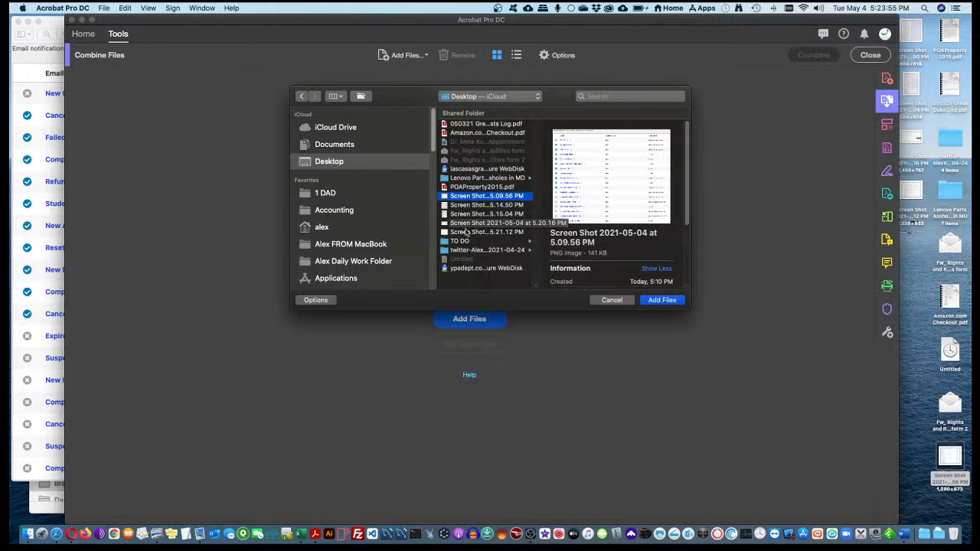
shift+click(494, 232)
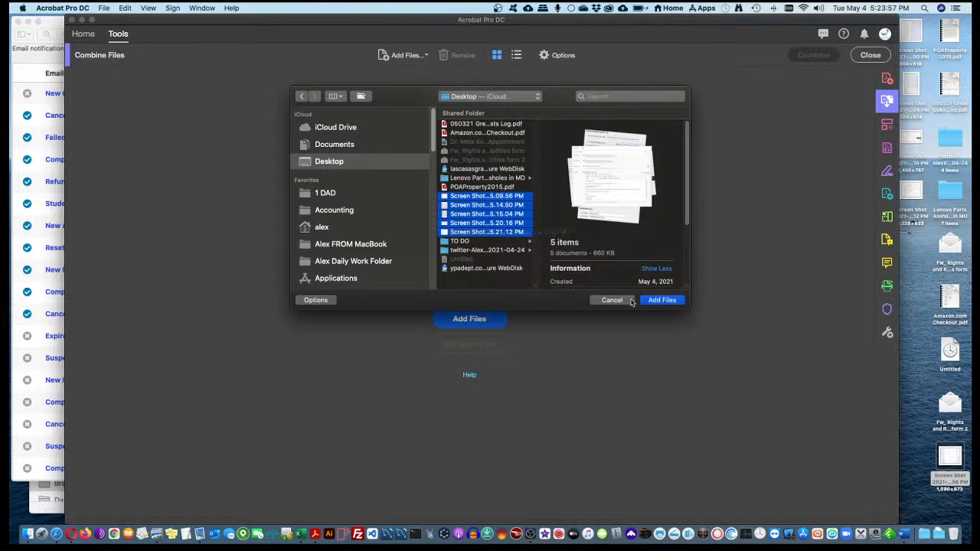
click(656, 300)
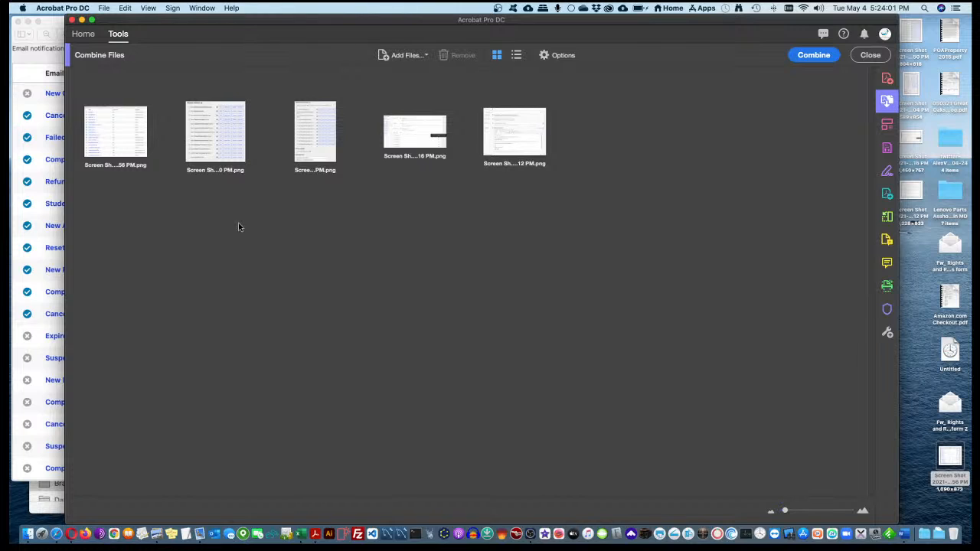
mouse_move(120, 154)
click(814, 58)
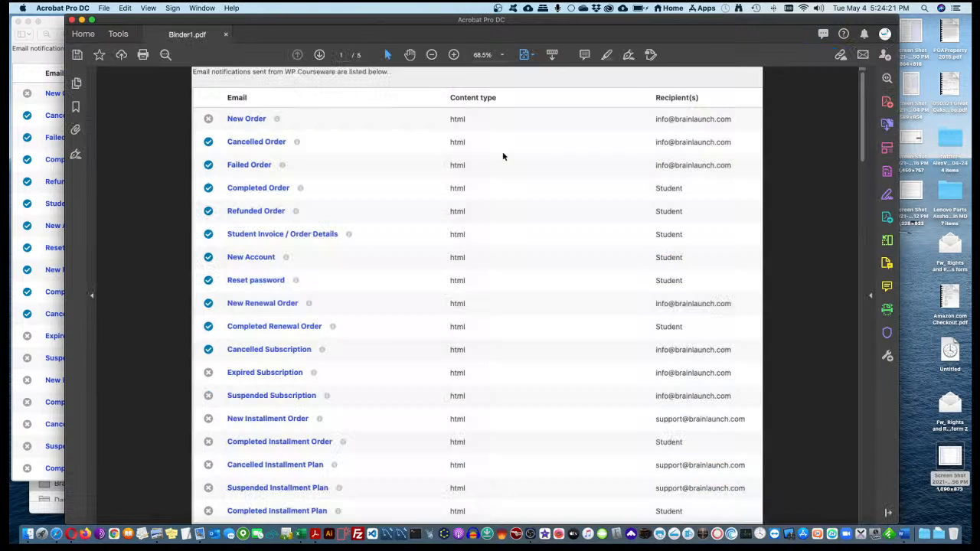
Glance through the first pages of the combined PDF and display its page thumbnails.
scroll(502, 151, down, 3)
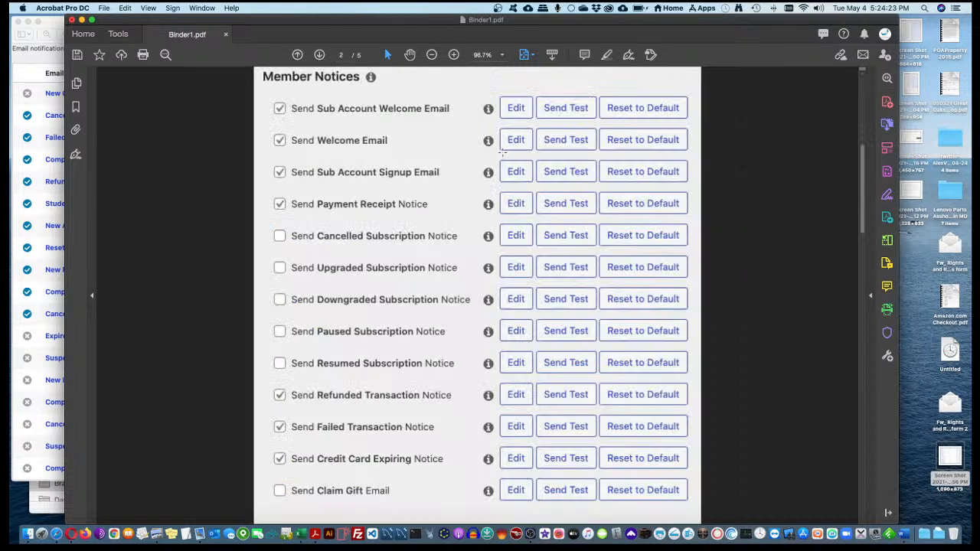
scroll(503, 150, up, 3)
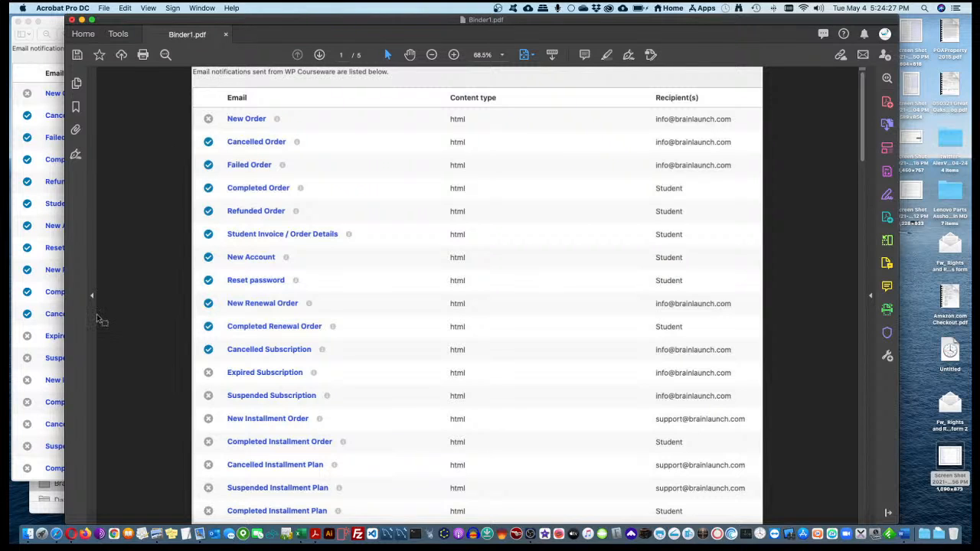
click(90, 296)
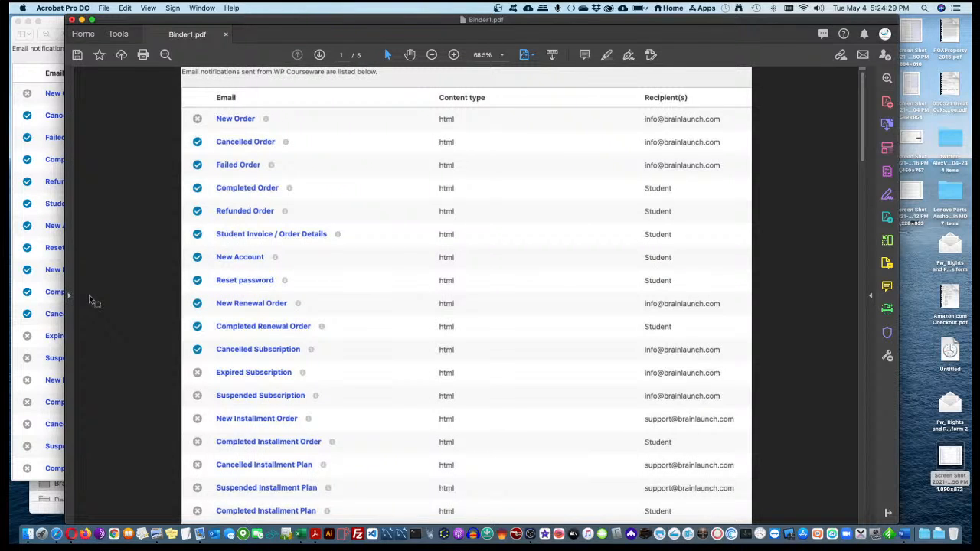
click(68, 296)
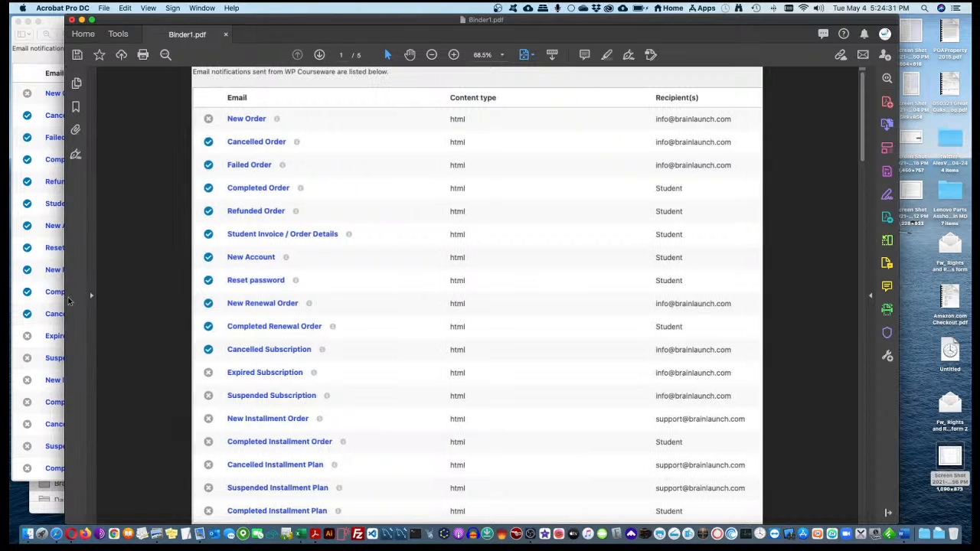
click(77, 84)
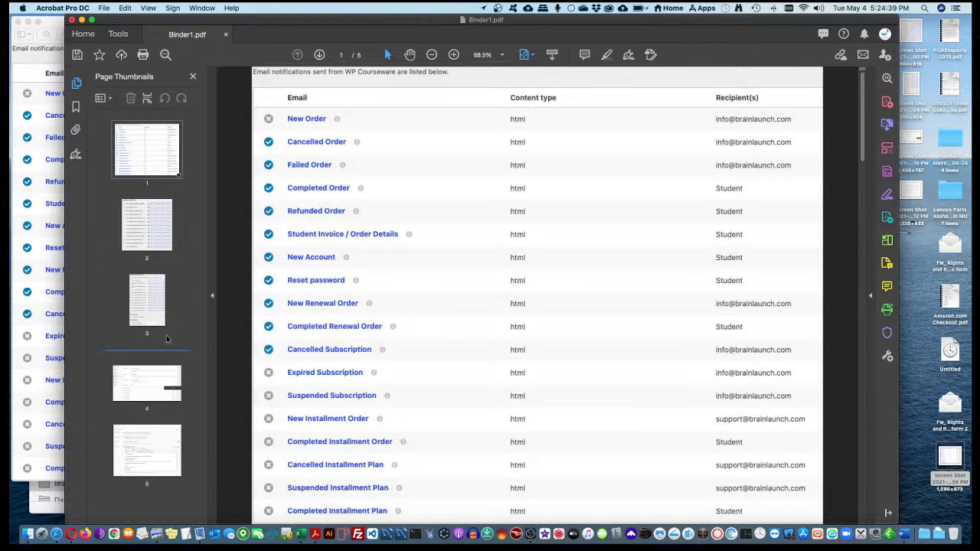
Examine all five pages of the combined PDF to check the content and order of the email notice screenshots.
click(151, 300)
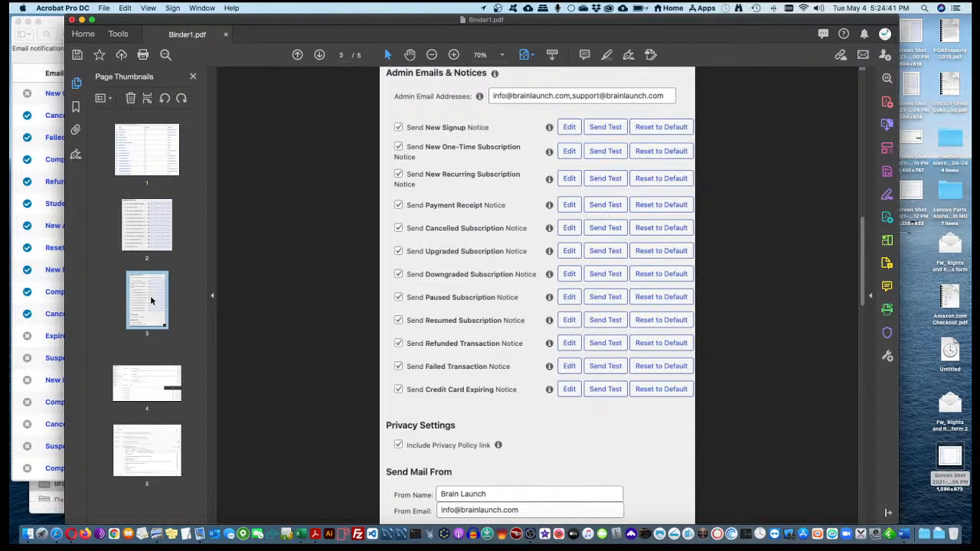
click(147, 235)
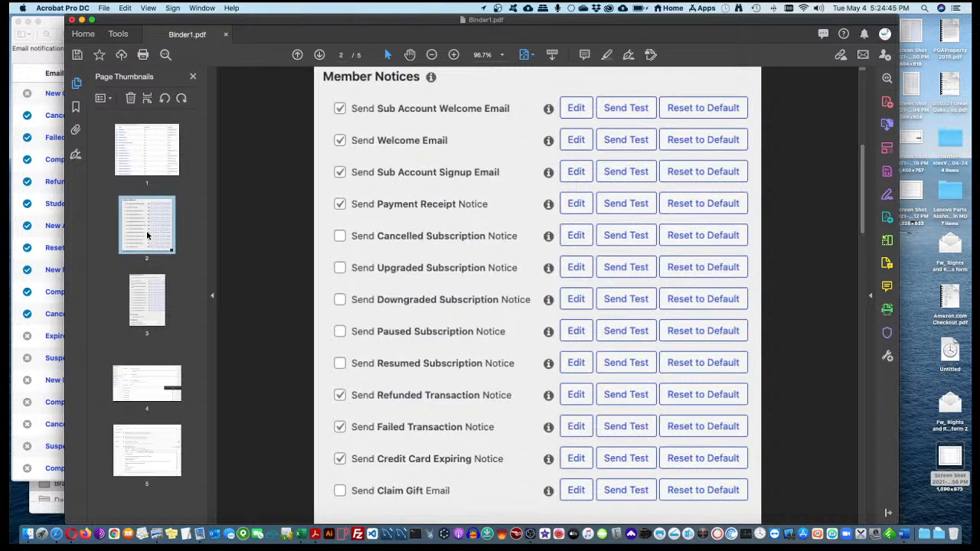
click(153, 389)
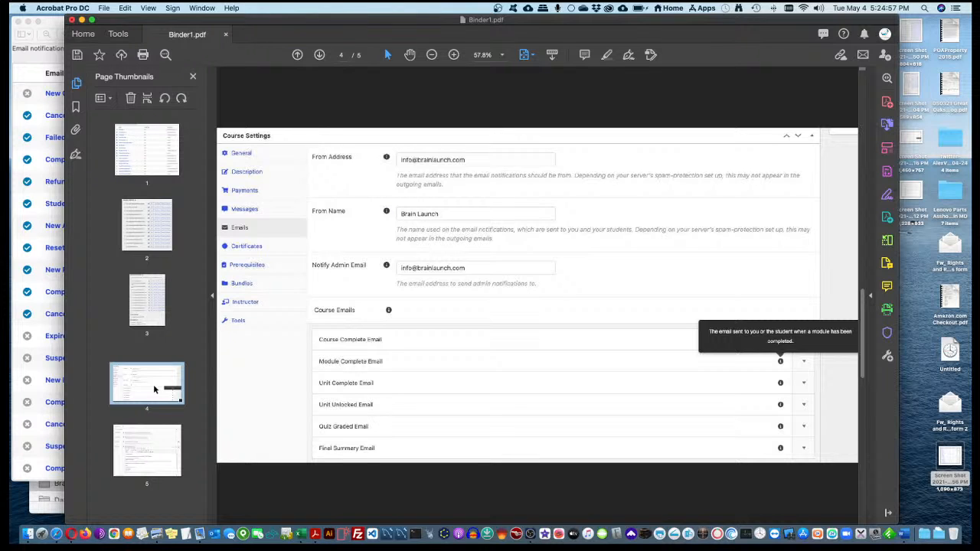
click(152, 463)
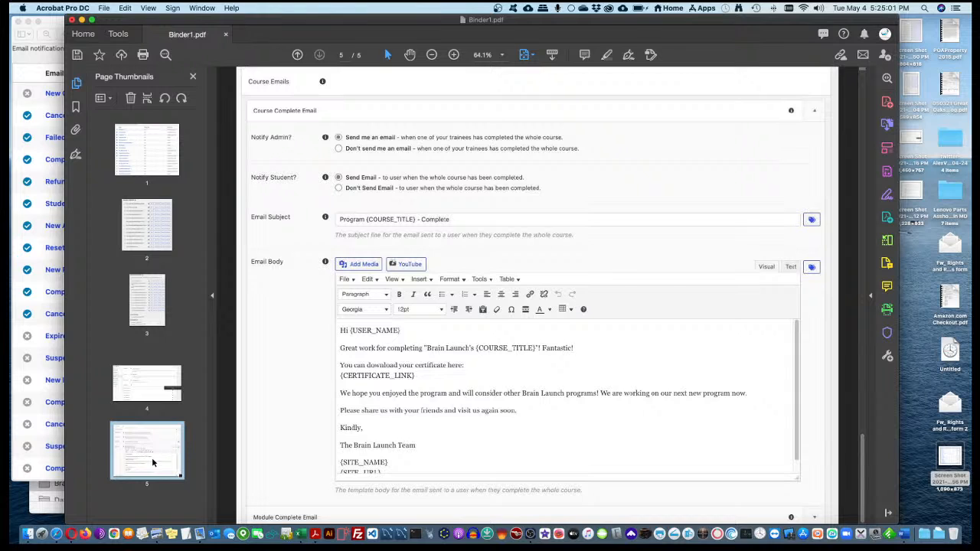
click(153, 381)
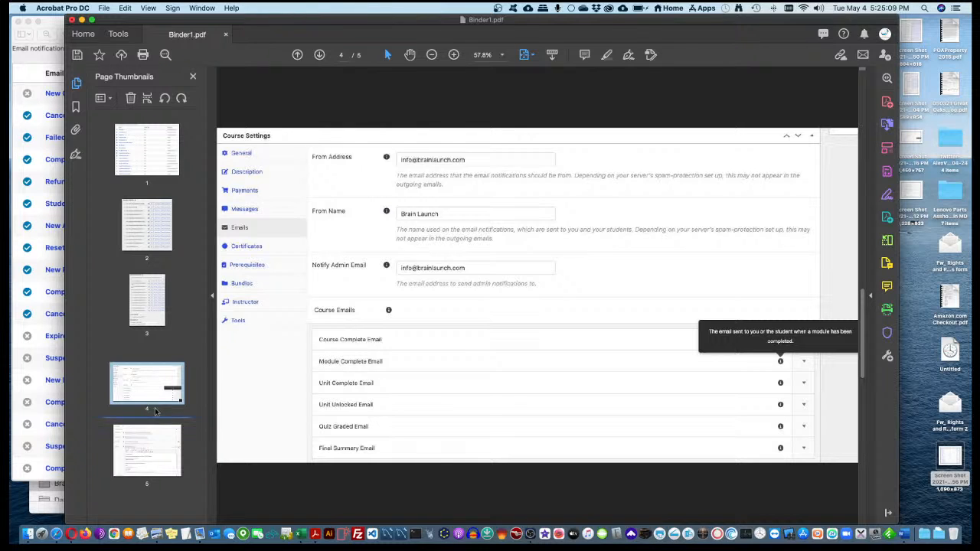
click(155, 464)
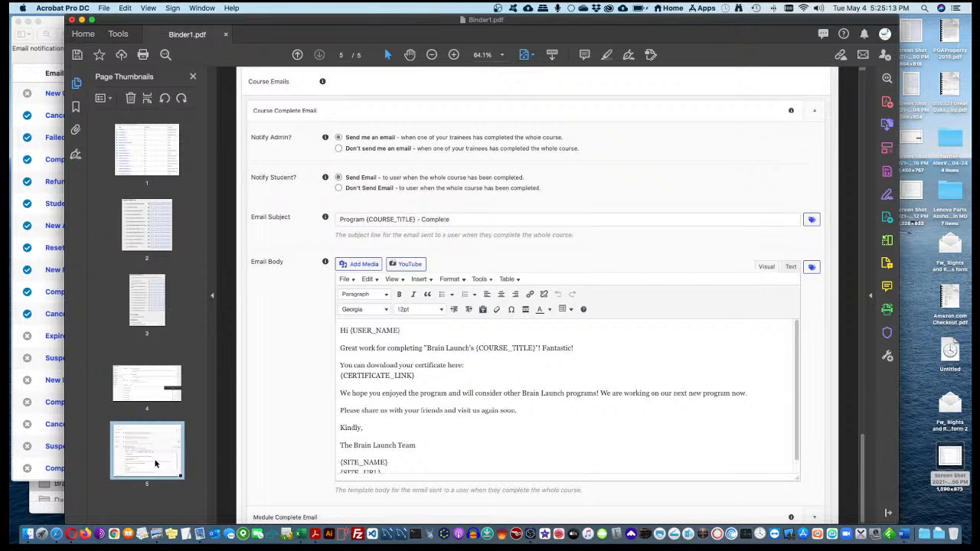
click(152, 396)
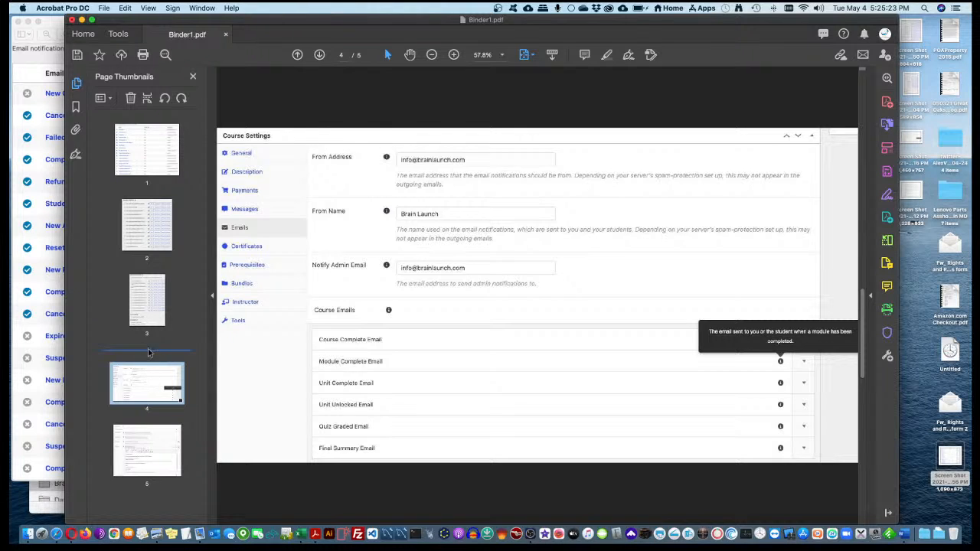
click(154, 316)
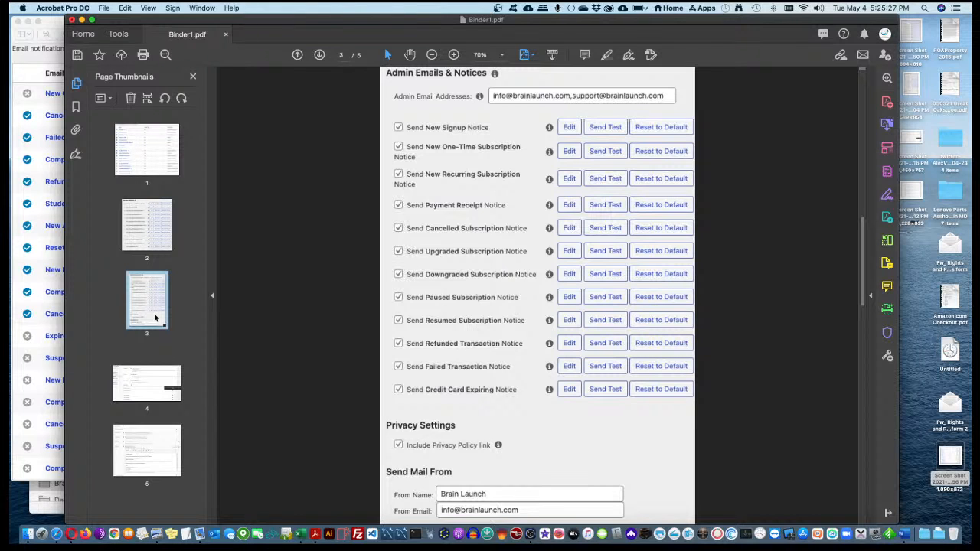
click(148, 242)
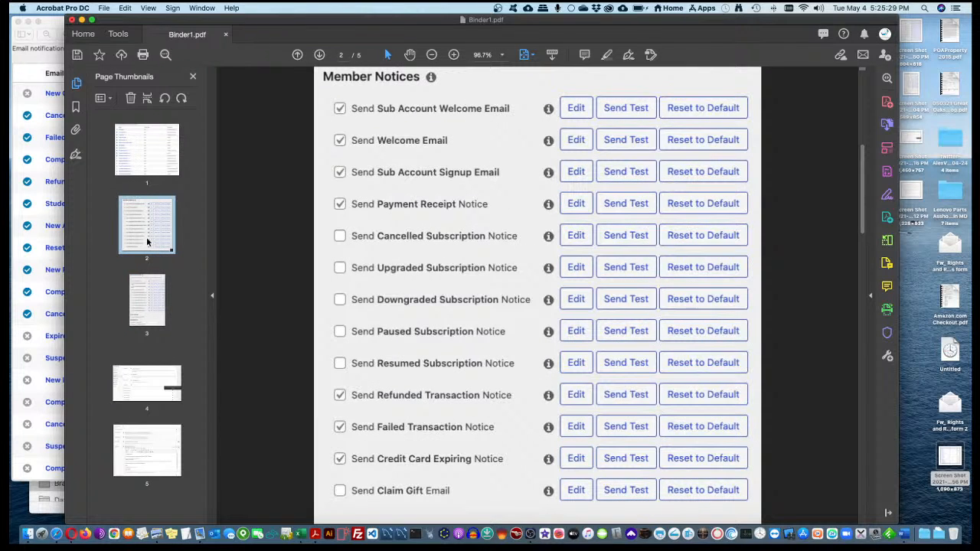
click(147, 159)
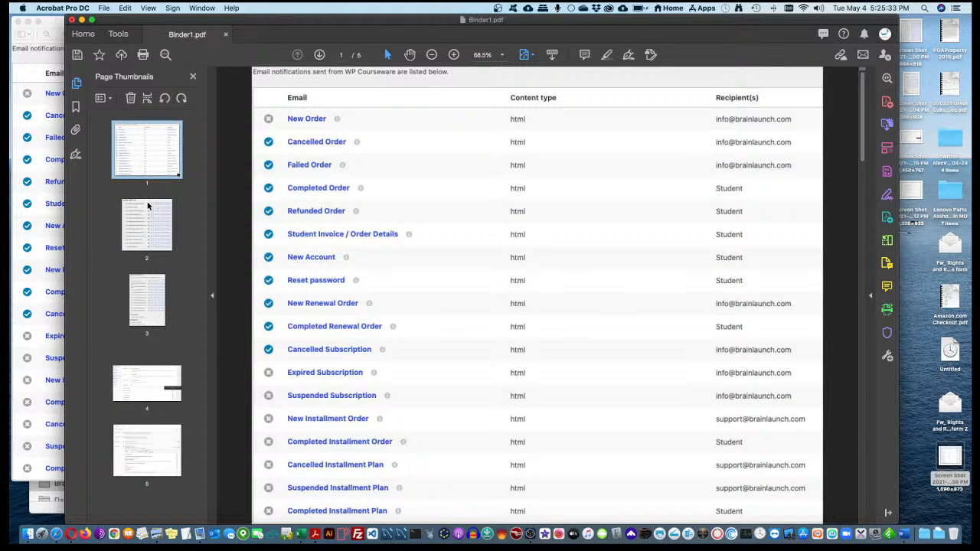
Move the Member Notices page ahead of the WP Courseware email notifications page so it comes first.
click(140, 242)
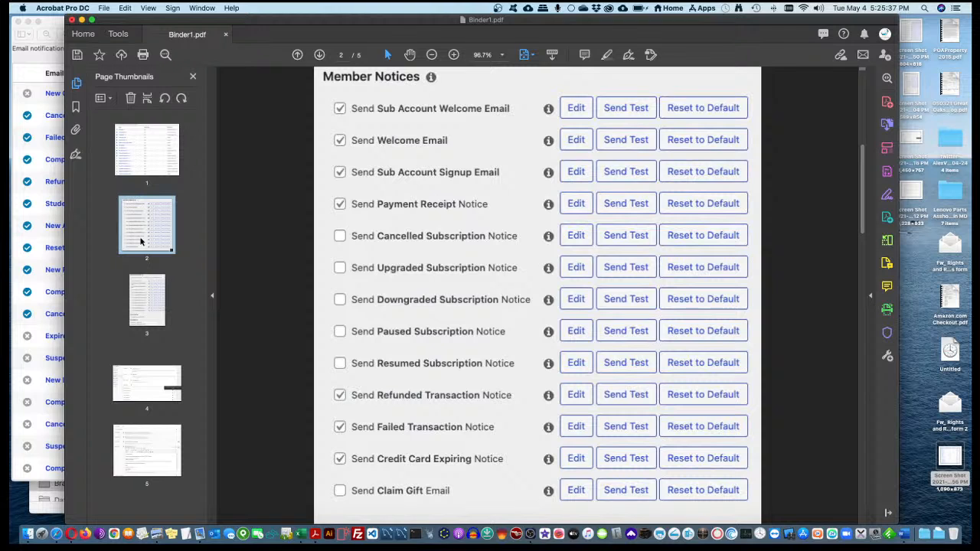
drag(141, 242, 136, 132)
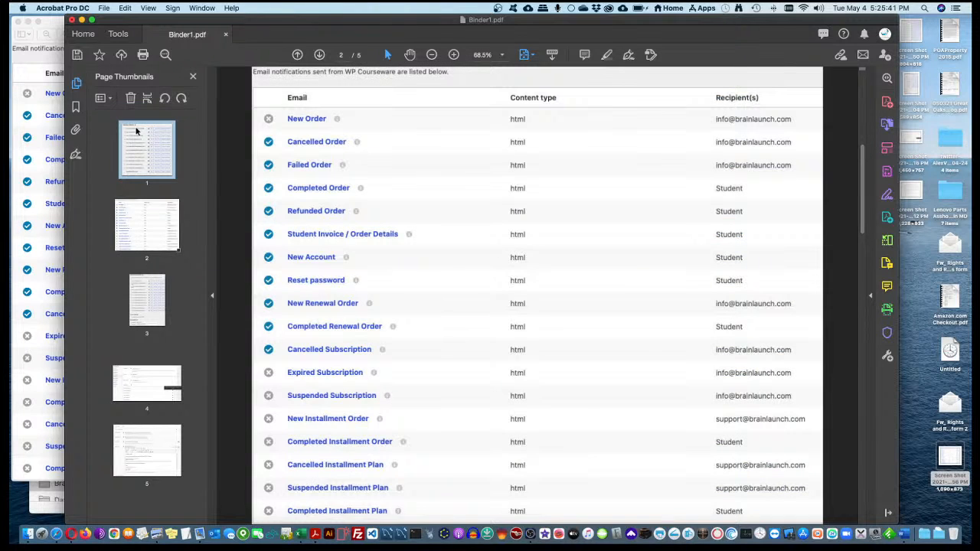
click(135, 158)
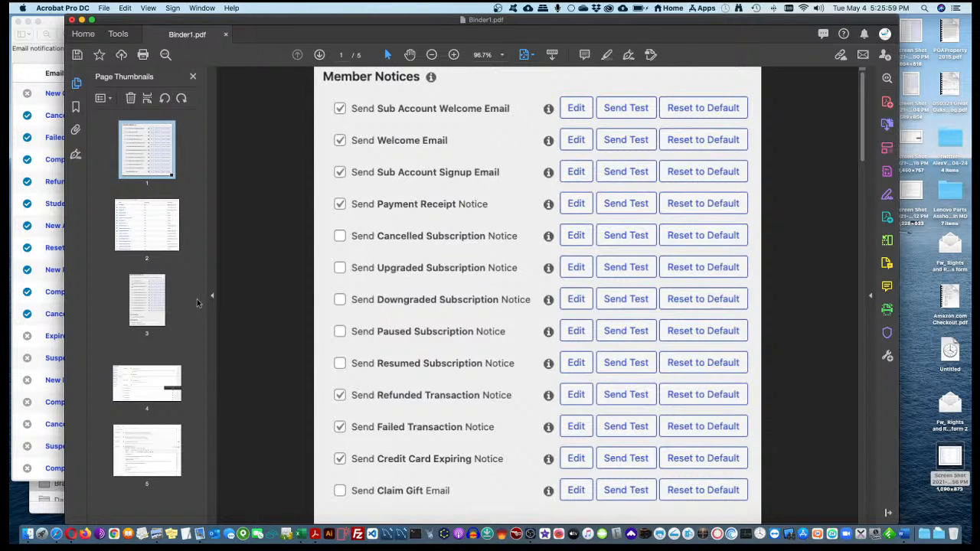
Review the reordered PDF's pages, comparing the MemberPress notices, WP Courseware notifications and course email settings.
click(142, 301)
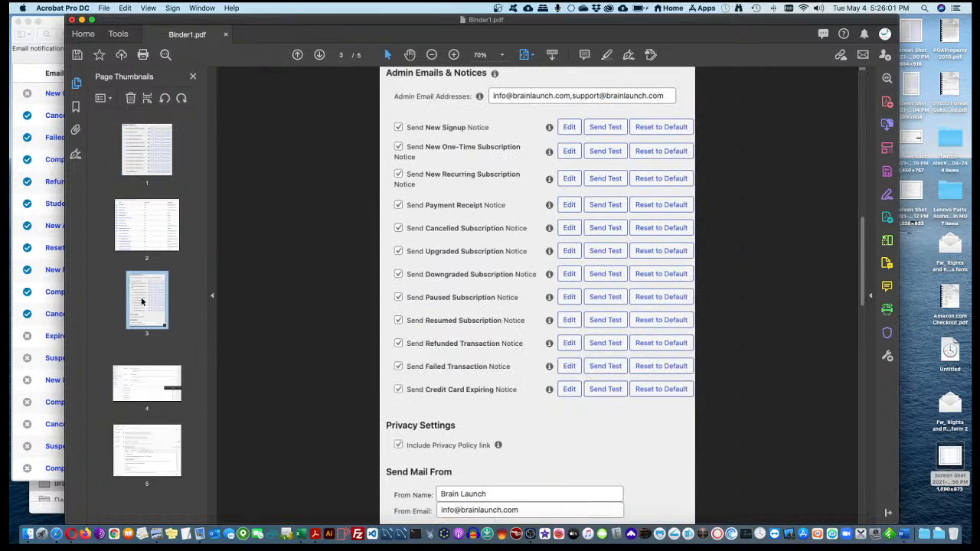
click(142, 390)
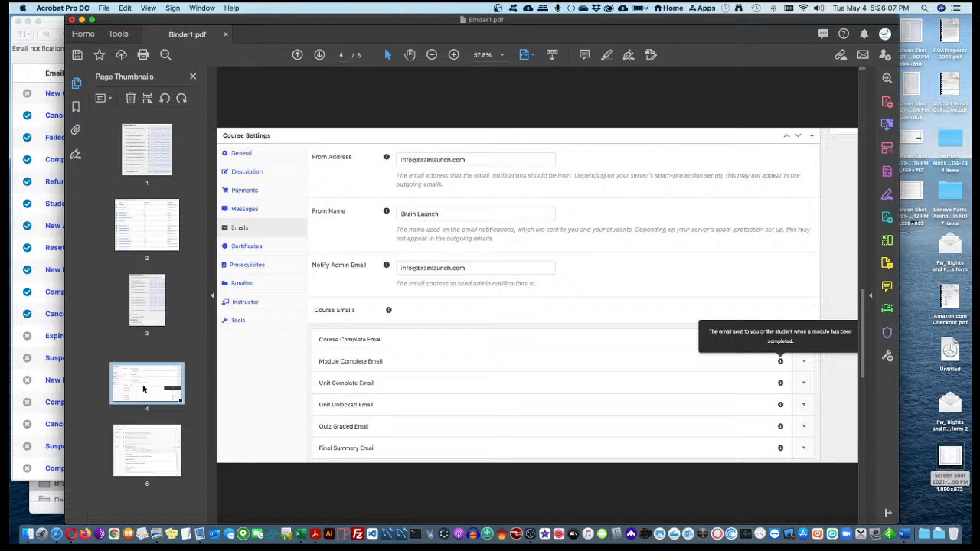
click(144, 444)
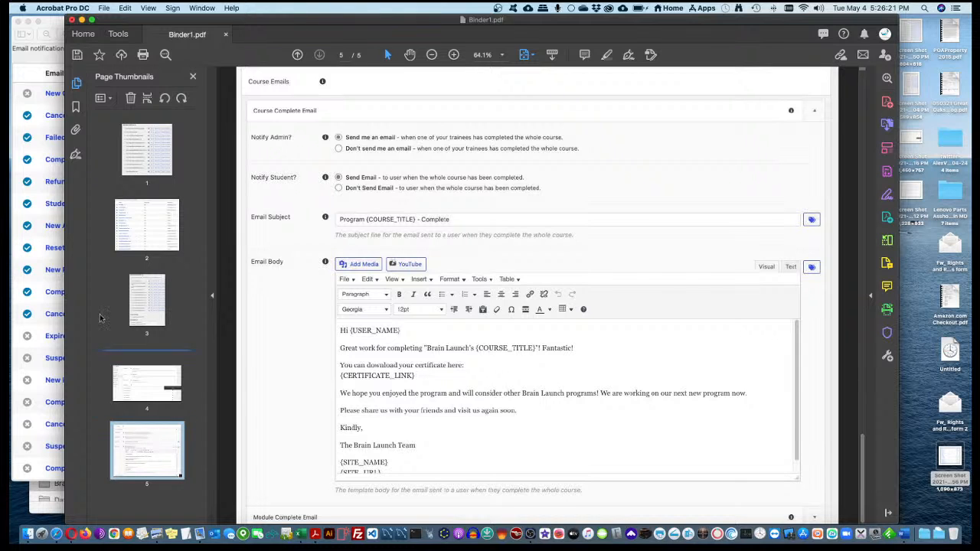
click(154, 148)
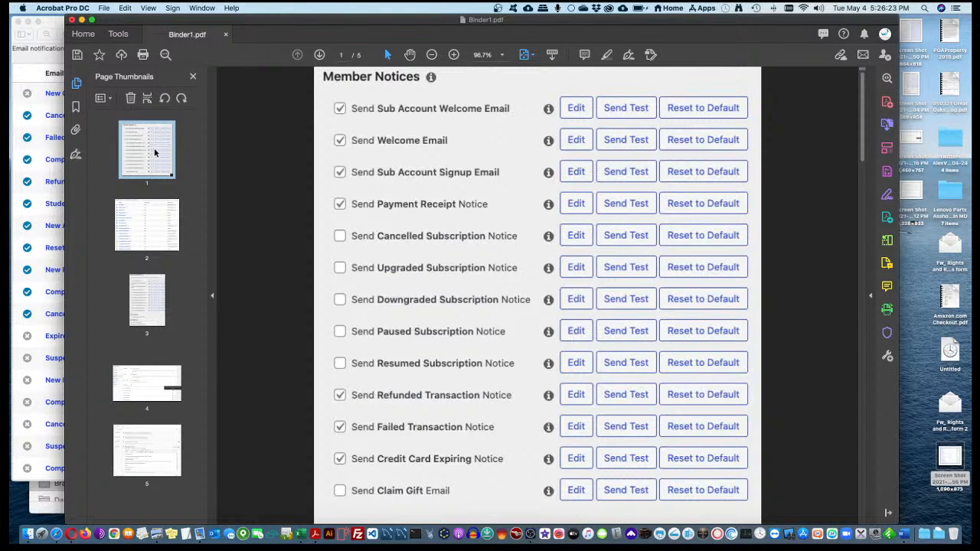
click(155, 236)
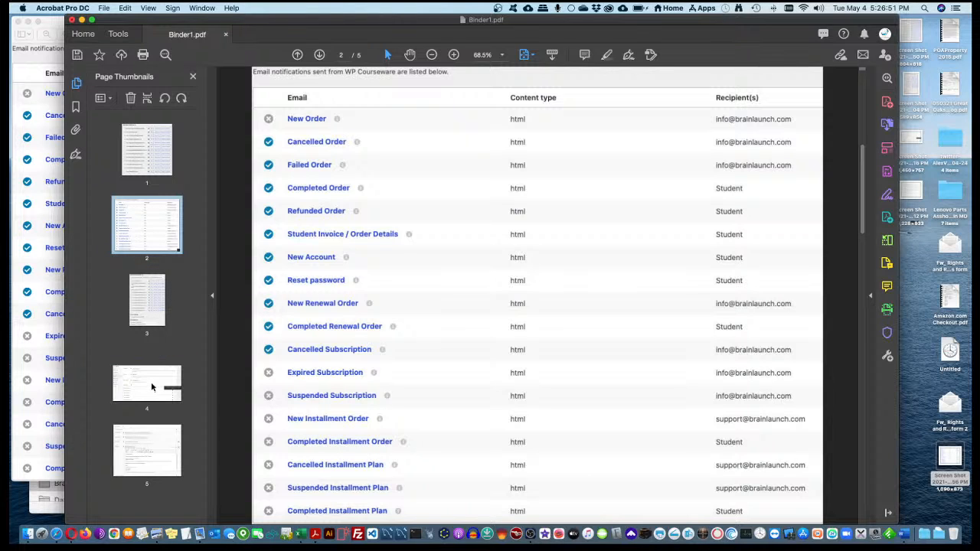
drag(146, 425, 167, 337)
click(145, 149)
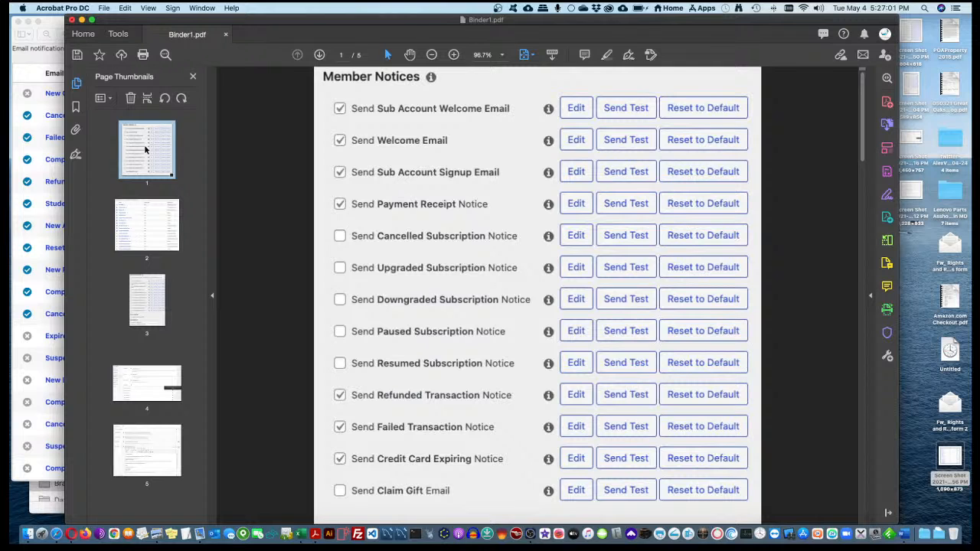
click(158, 224)
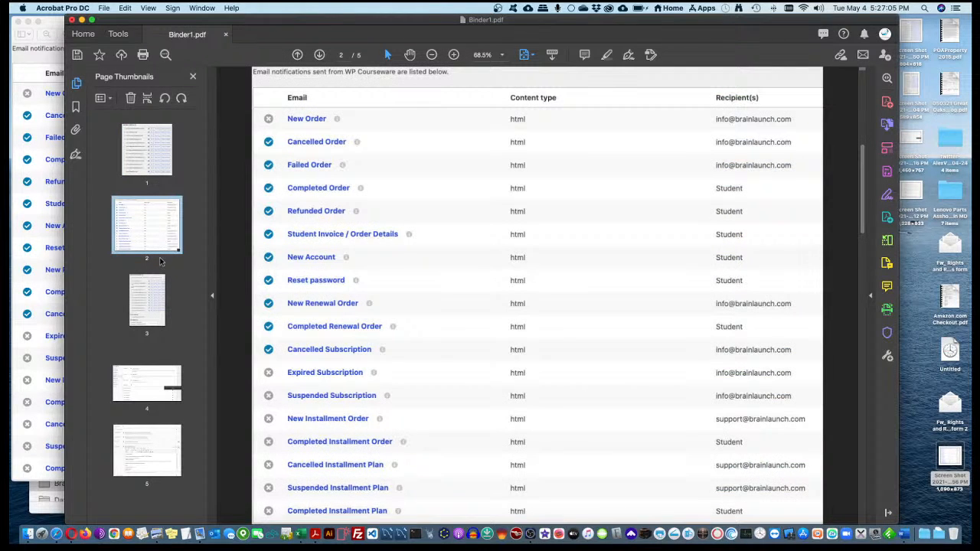
Look through the admin notices, course settings and course complete email pages, returning to the Member Notices page.
click(157, 314)
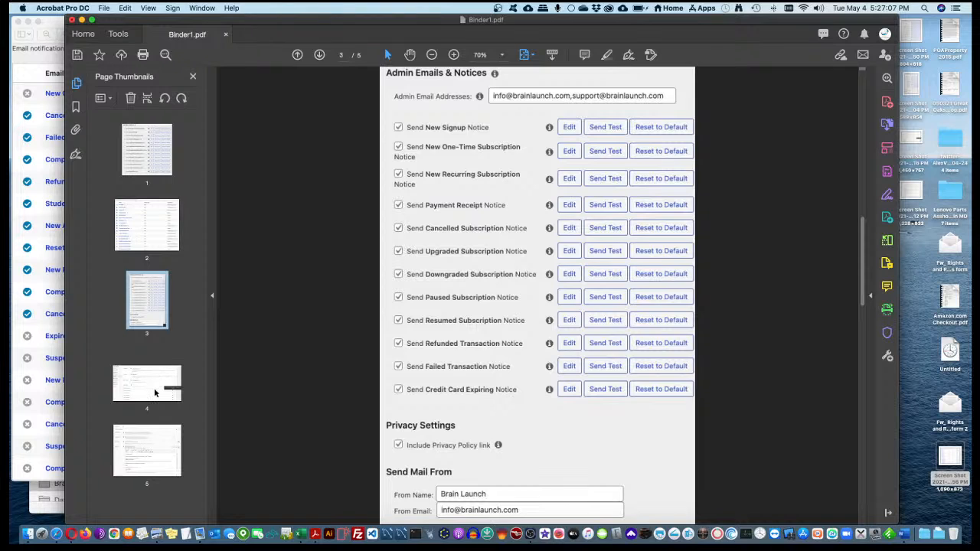
click(155, 391)
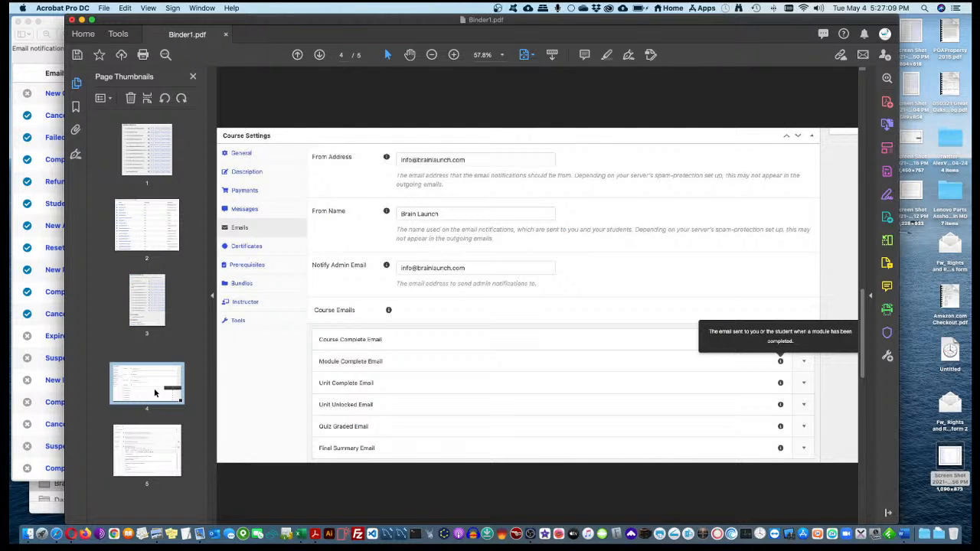
click(150, 451)
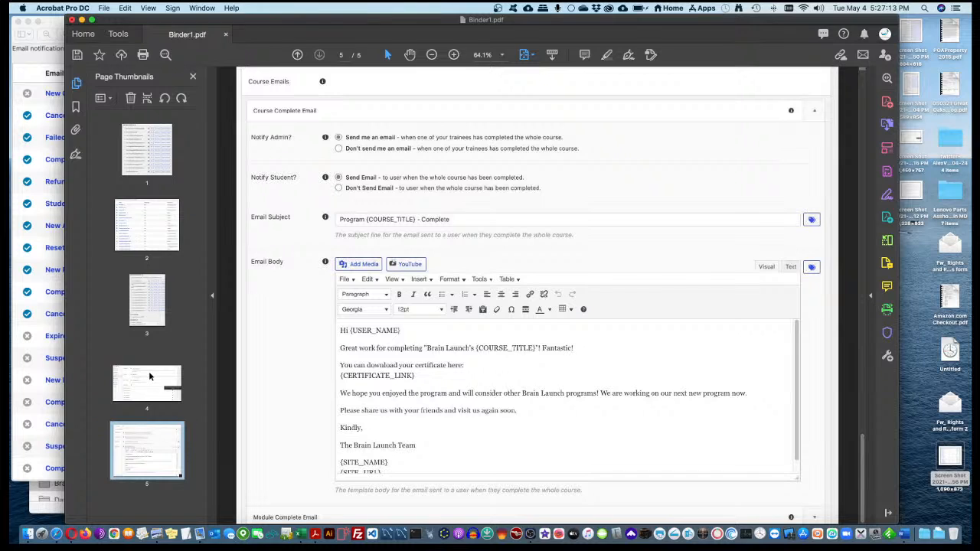
click(152, 153)
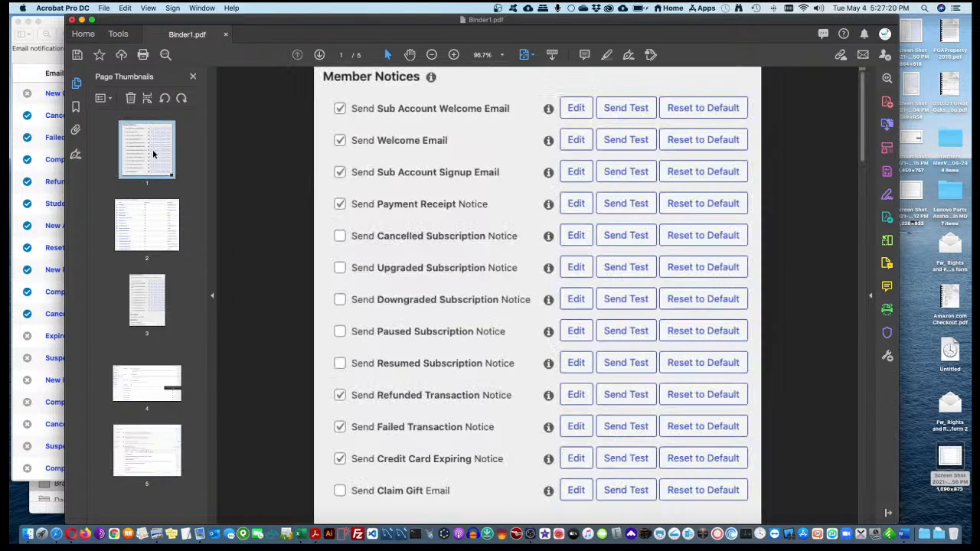
Make the PDF's text editable and change the first page's heading to "Membership Related Notices".
click(888, 148)
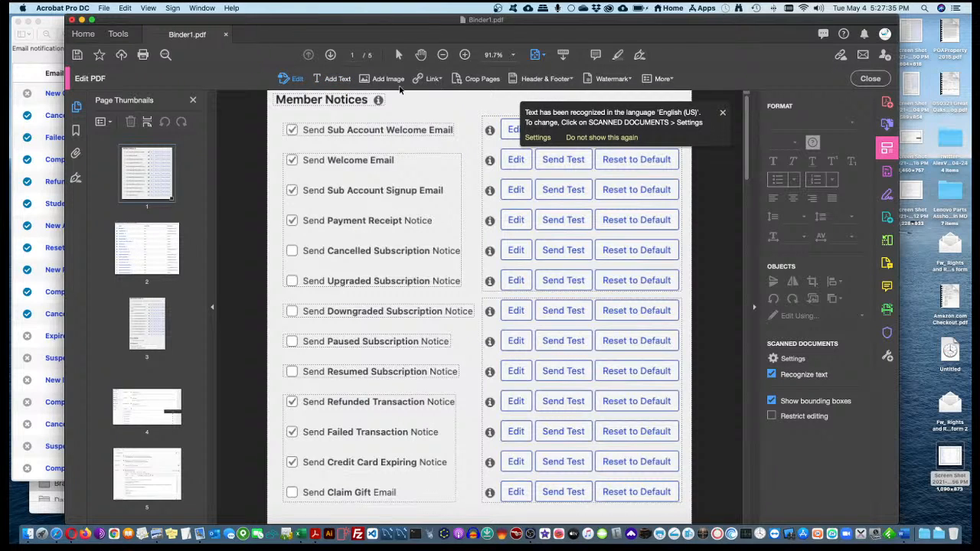
click(321, 102)
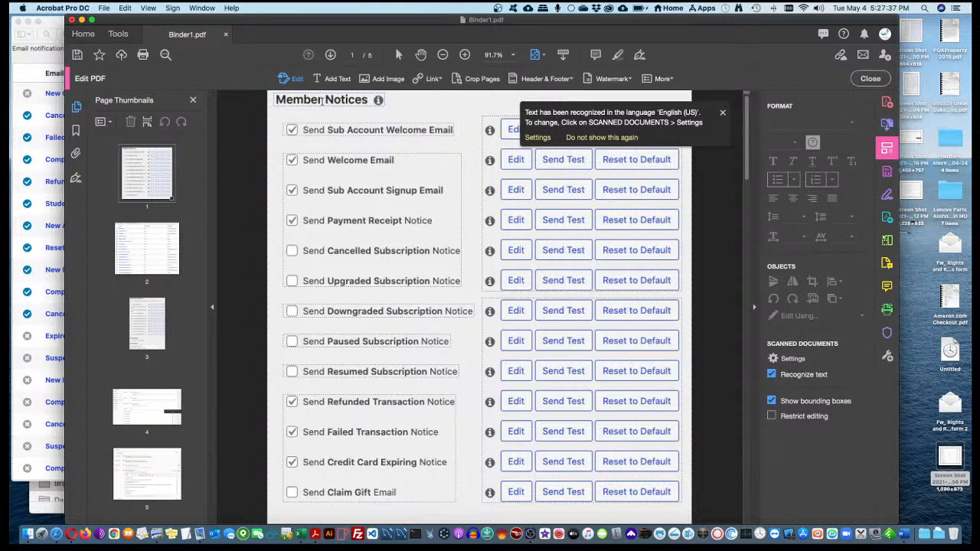
click(322, 102)
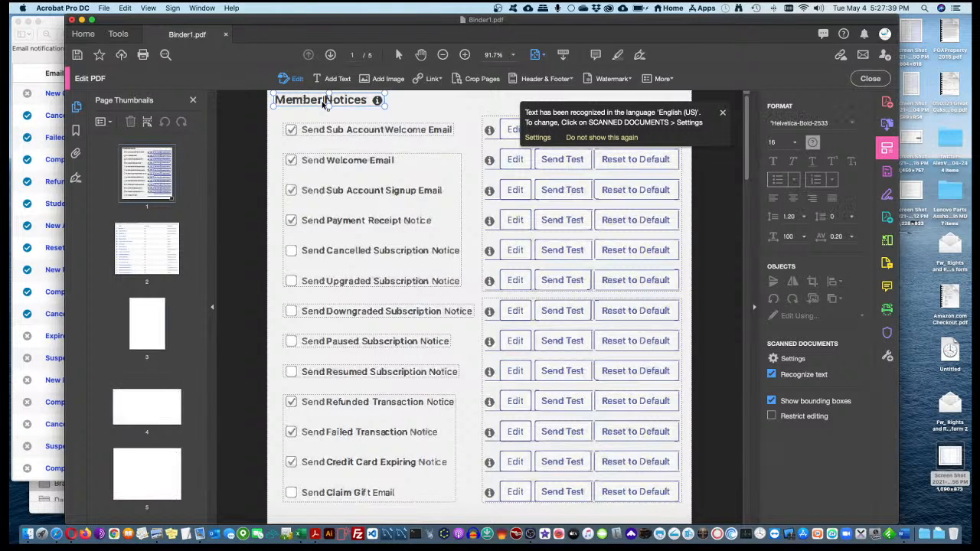
text(s)
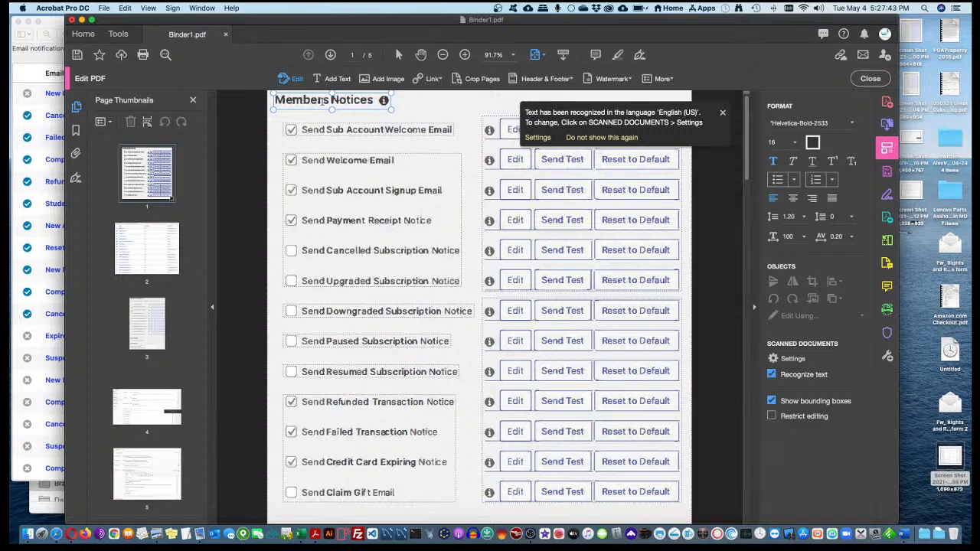
text(hip)
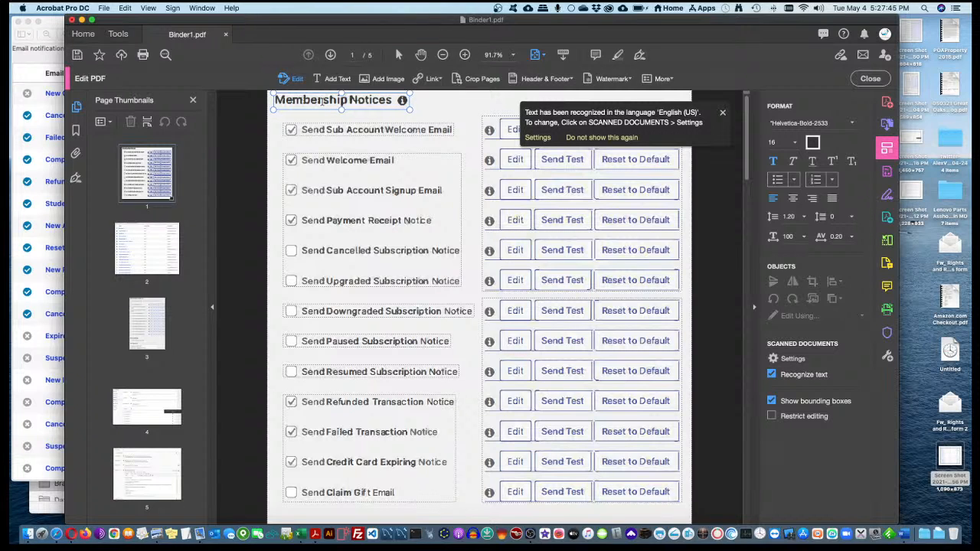
text( Rela)
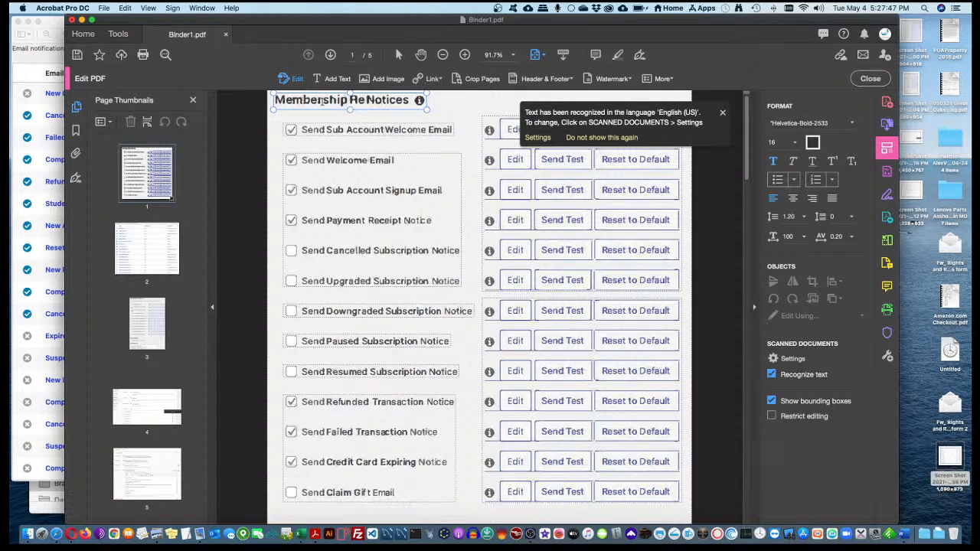
text(ted)
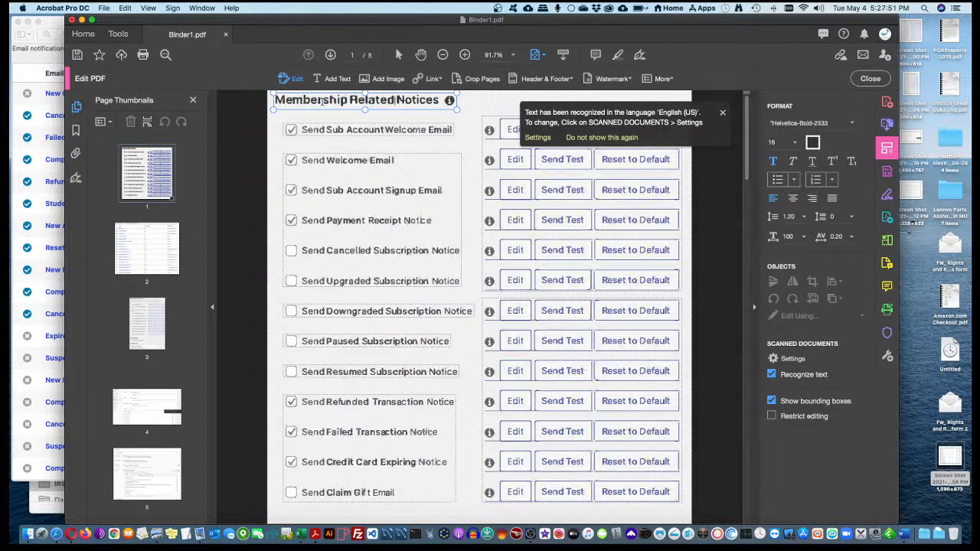
Copy the "Membership Related Notices" heading box from the first page onto the WP Courseware email notifications page.
click(160, 239)
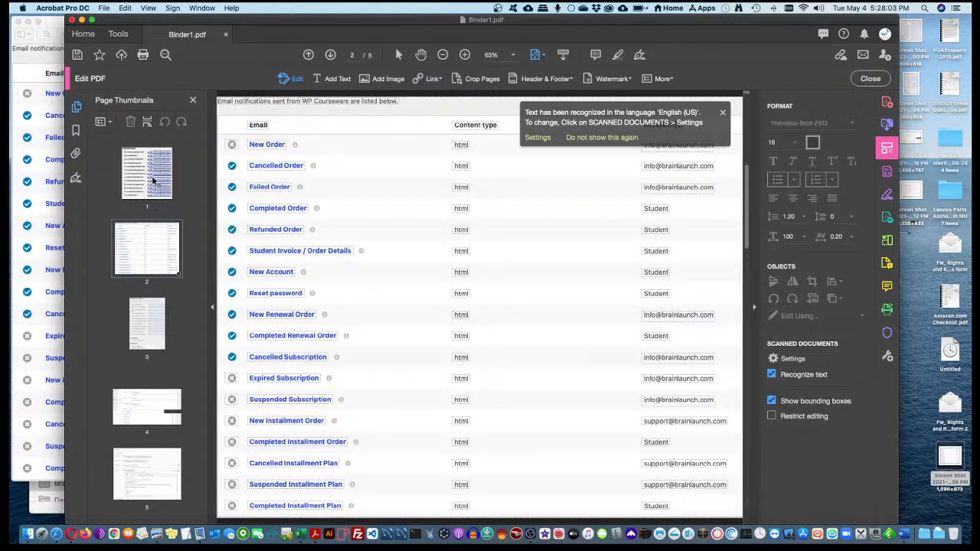
click(723, 113)
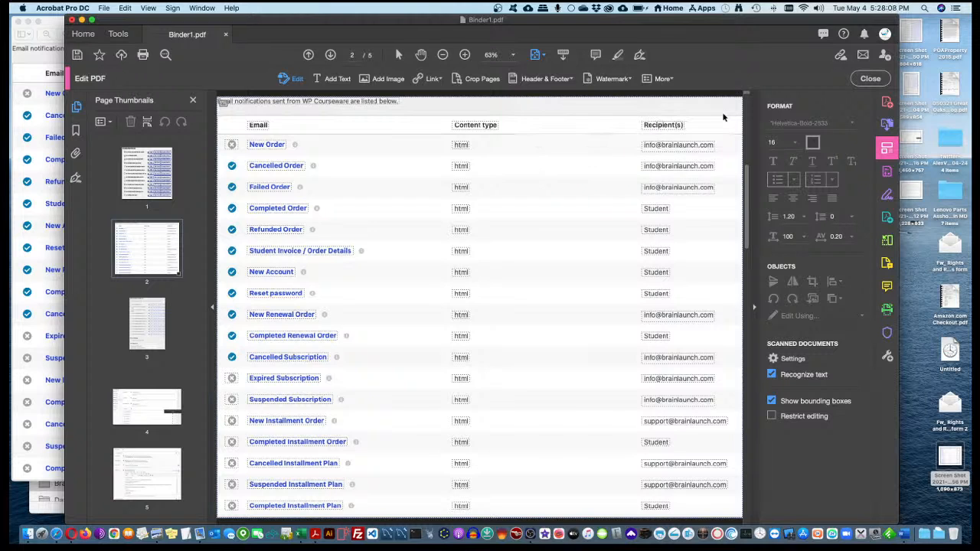
click(142, 173)
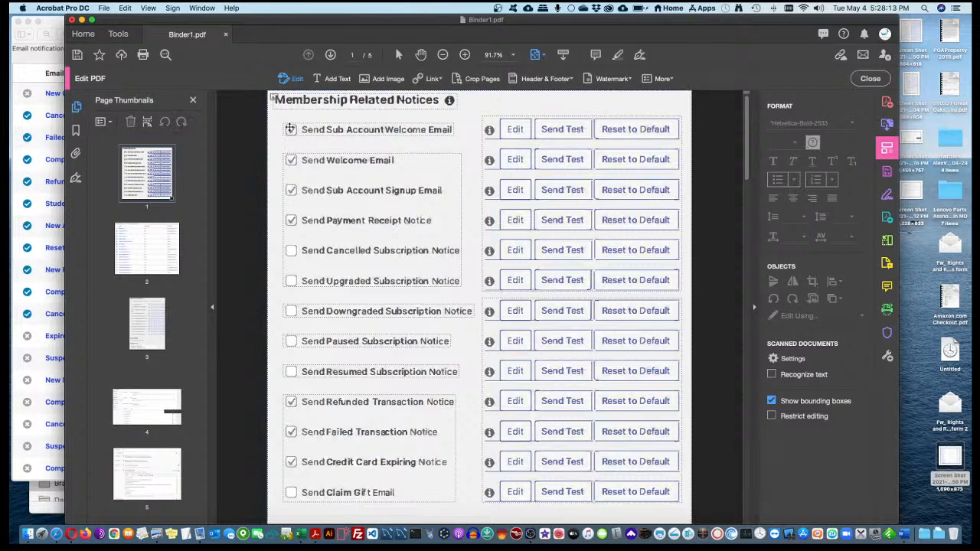
click(283, 104)
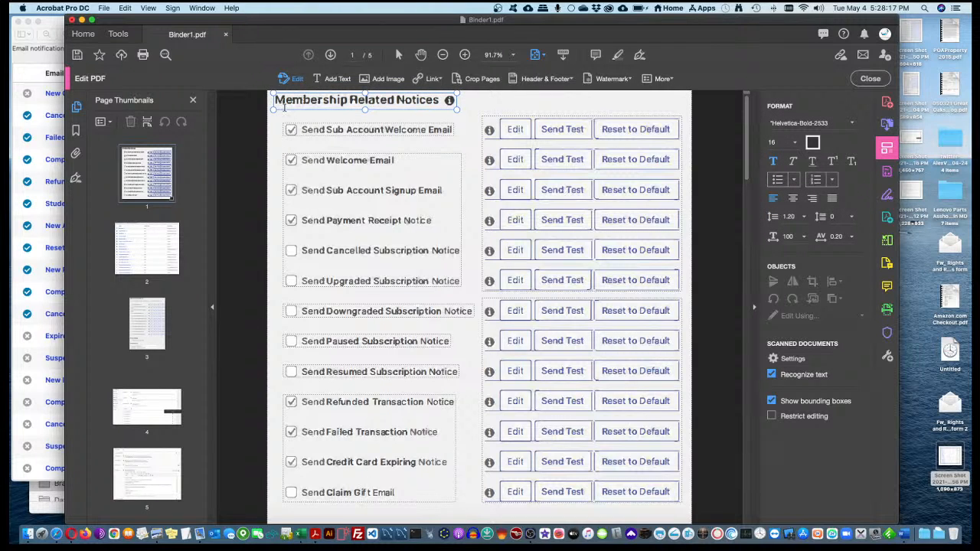
click(288, 109)
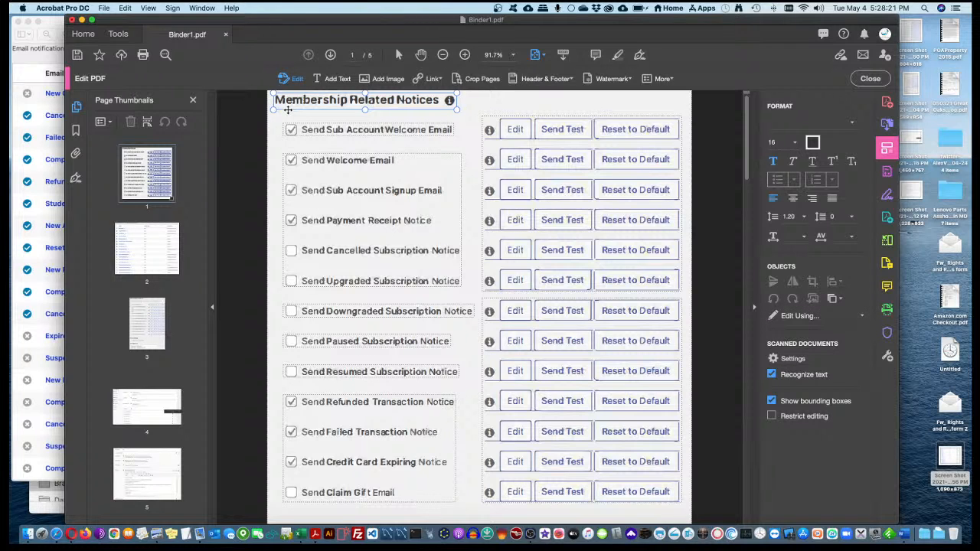
click(149, 256)
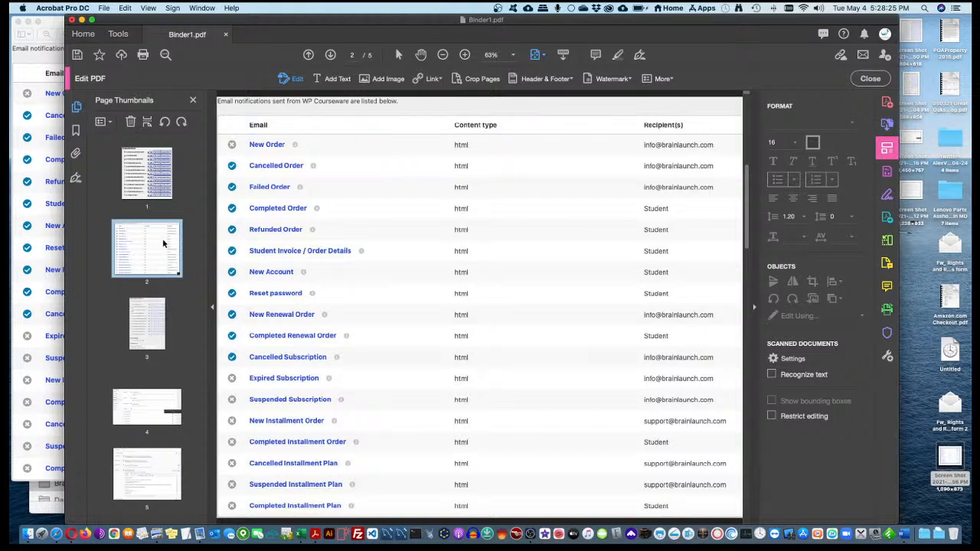
click(338, 102)
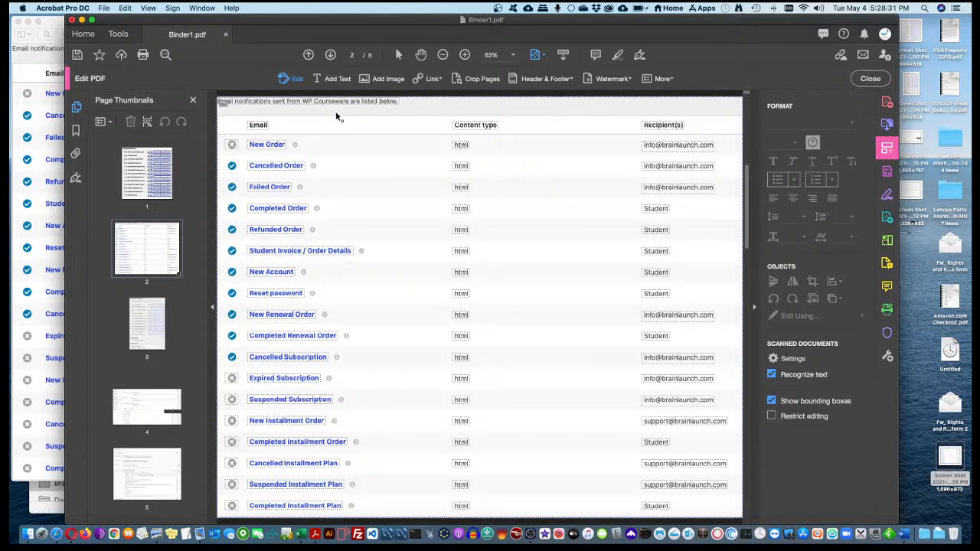
click(336, 115)
click(337, 115)
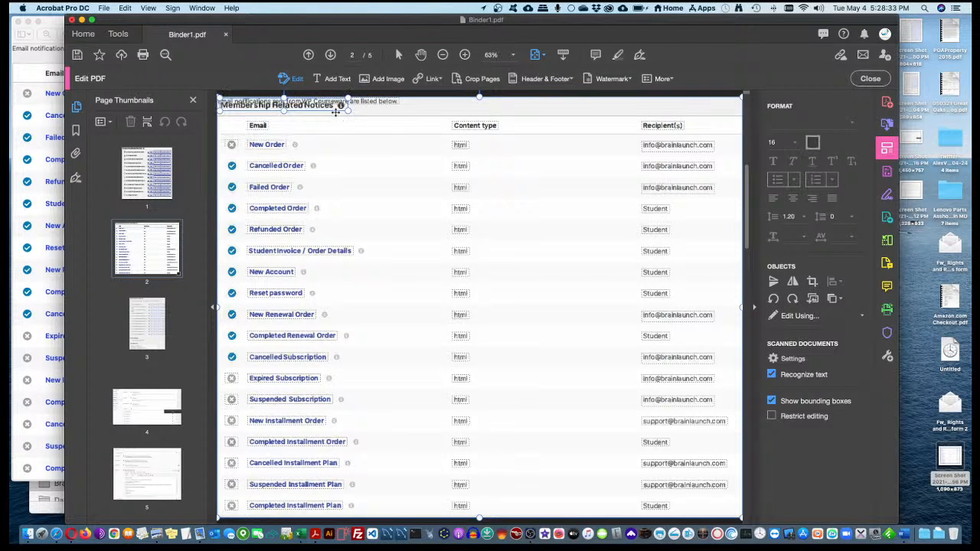
Position the pasted heading just below the WP Courseware intro line and above the table's column titles.
click(325, 107)
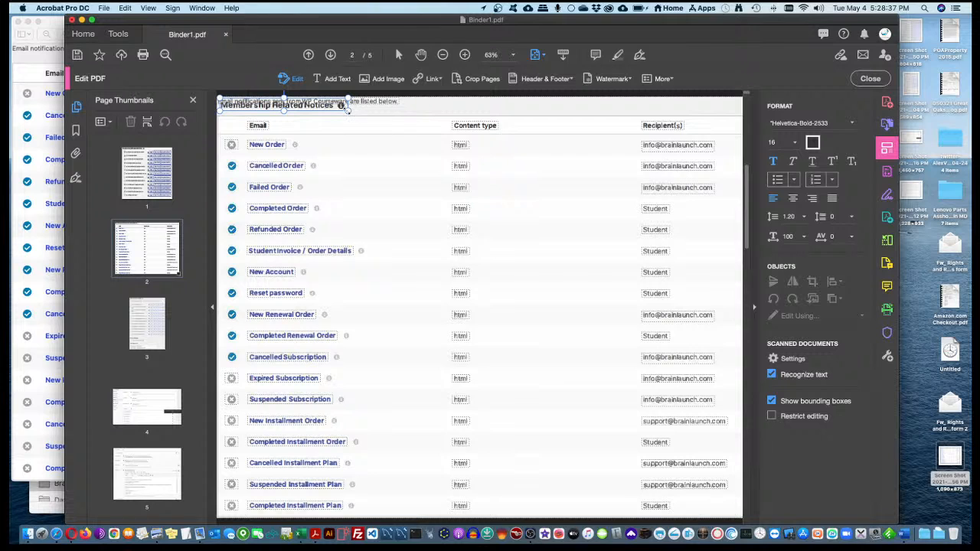
drag(340, 108, 477, 109)
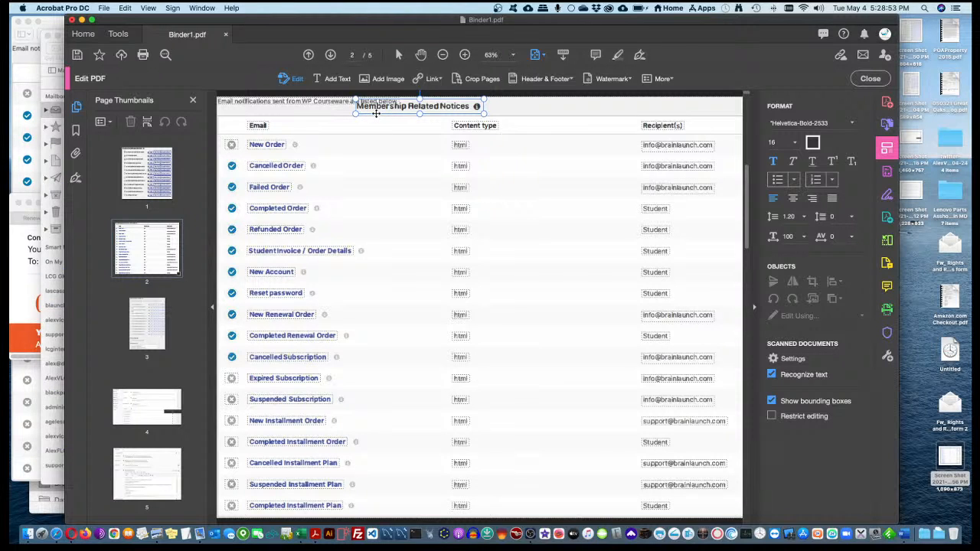
drag(376, 114, 239, 119)
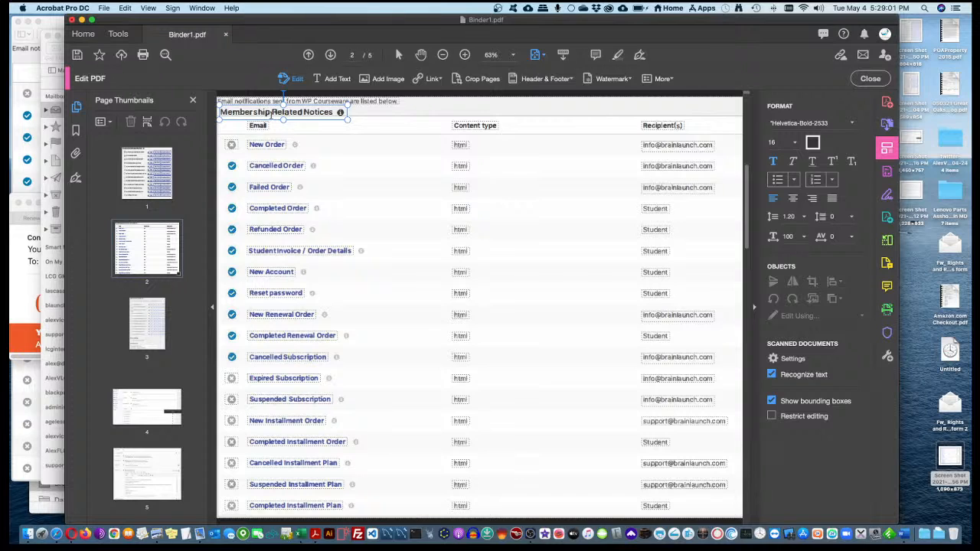
Reword the pasted heading on the WP Courseware page to "Programs Related Notices" and remove its trailing info symbol.
click(270, 113)
double_click(271, 113)
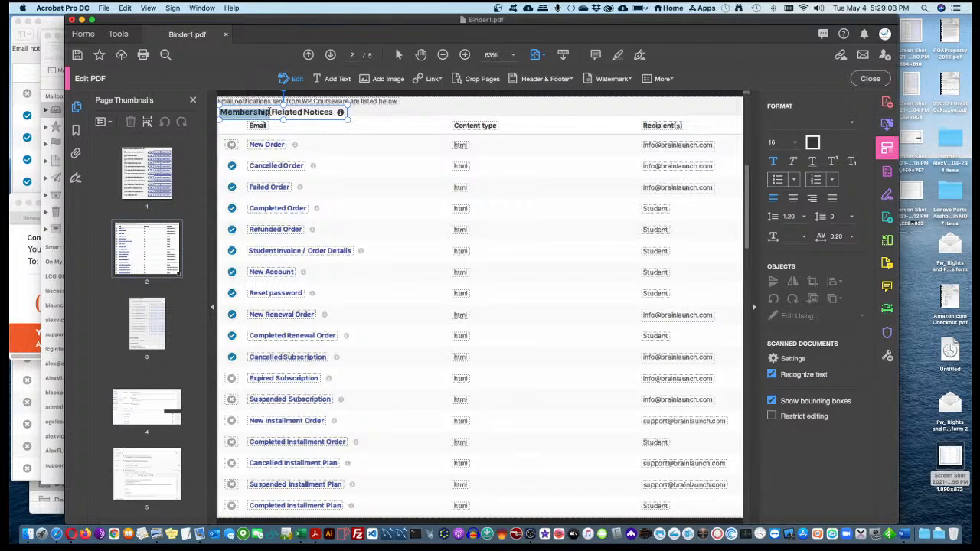
text(Coure)
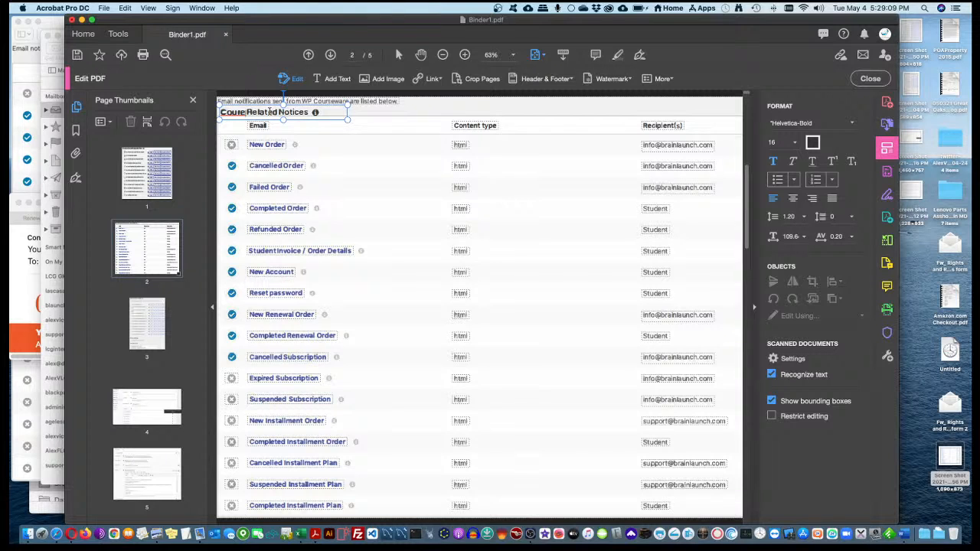
key(BackSpace)
key(BackSpace)
key(BackSpace)
key(BackSpace)
key(BackSpace)
key(BackSpace)
text(Program s)
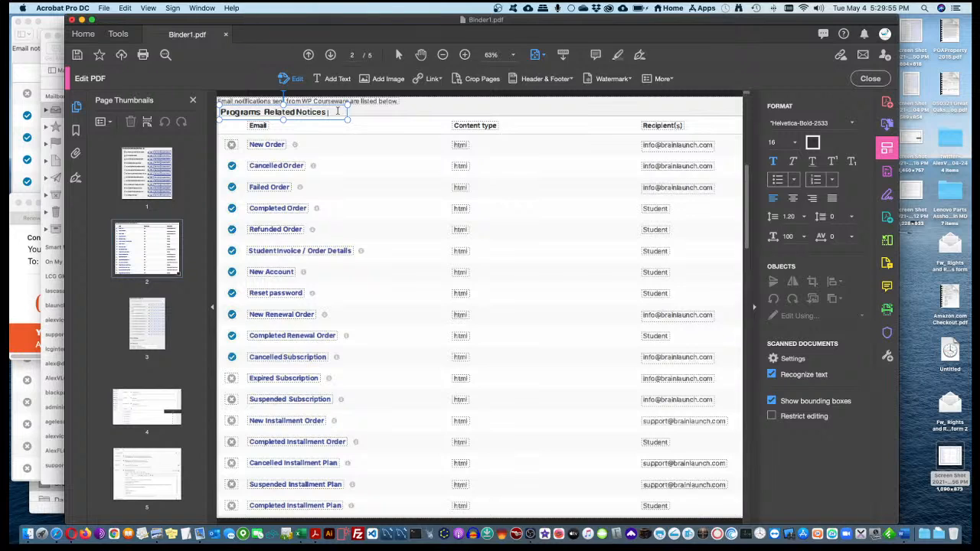
click(338, 111)
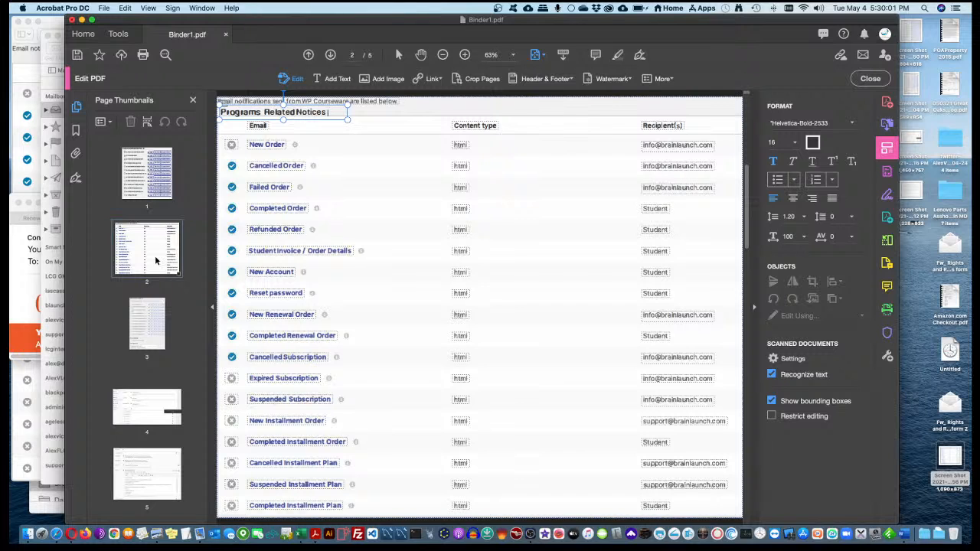
Move the Admin Emails & Notices page ahead of the Programs Related Notices page so it becomes page 2.
click(159, 327)
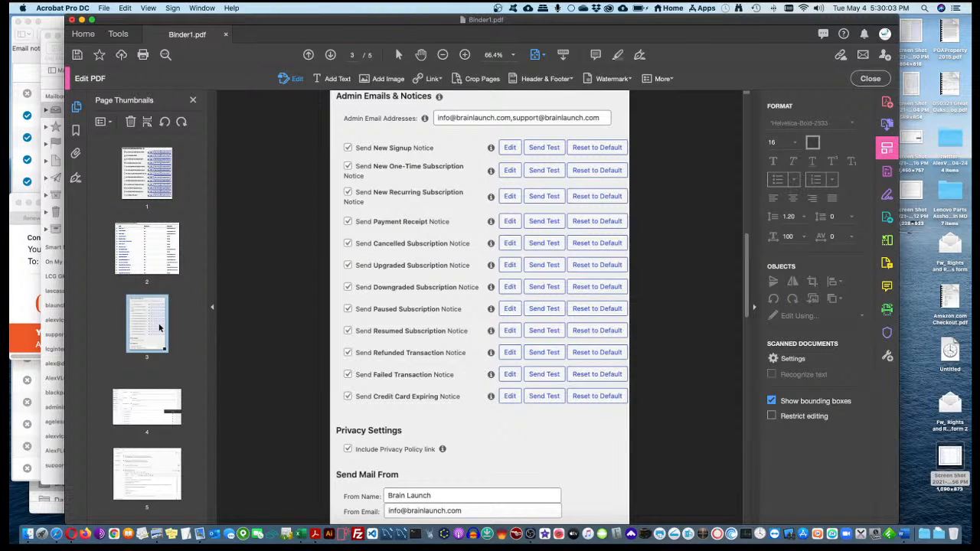
drag(159, 328, 191, 227)
click(147, 414)
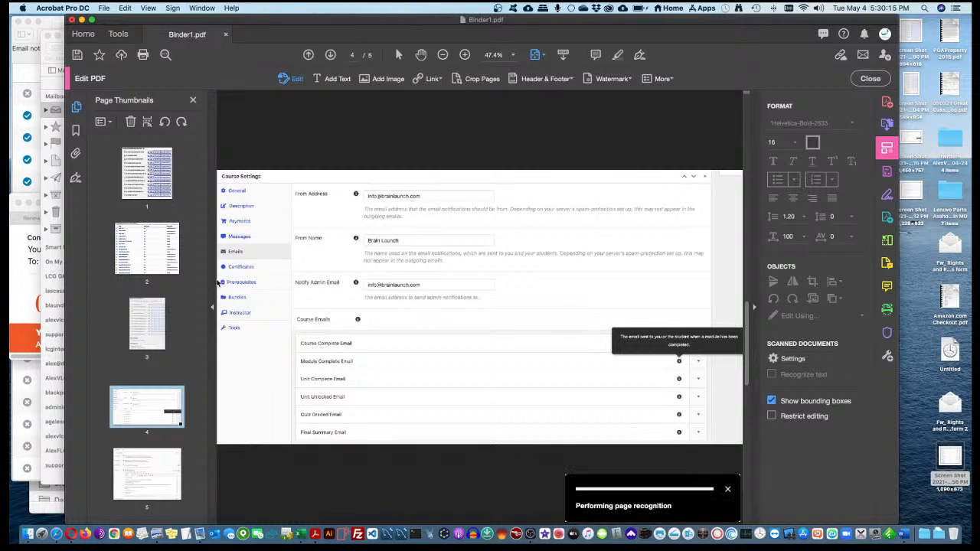
click(153, 343)
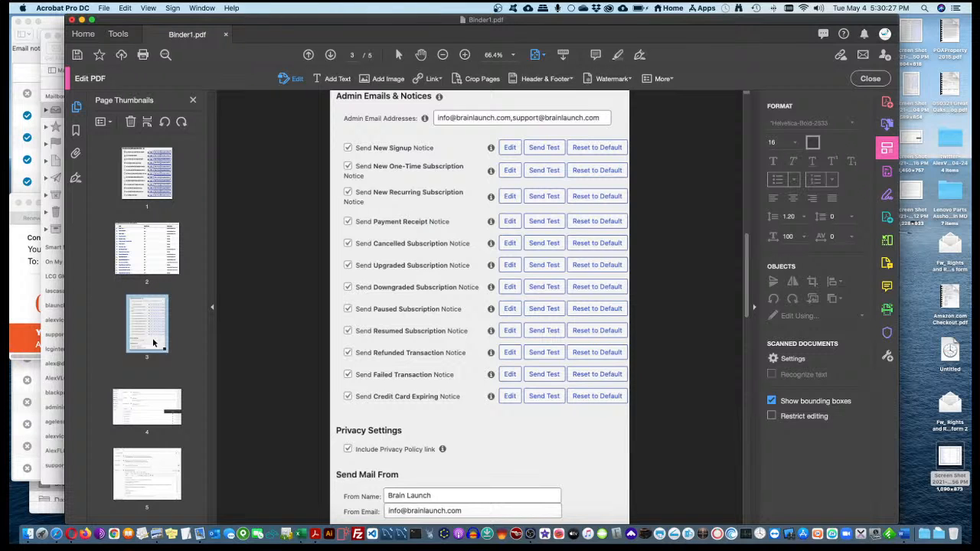
drag(153, 343, 141, 227)
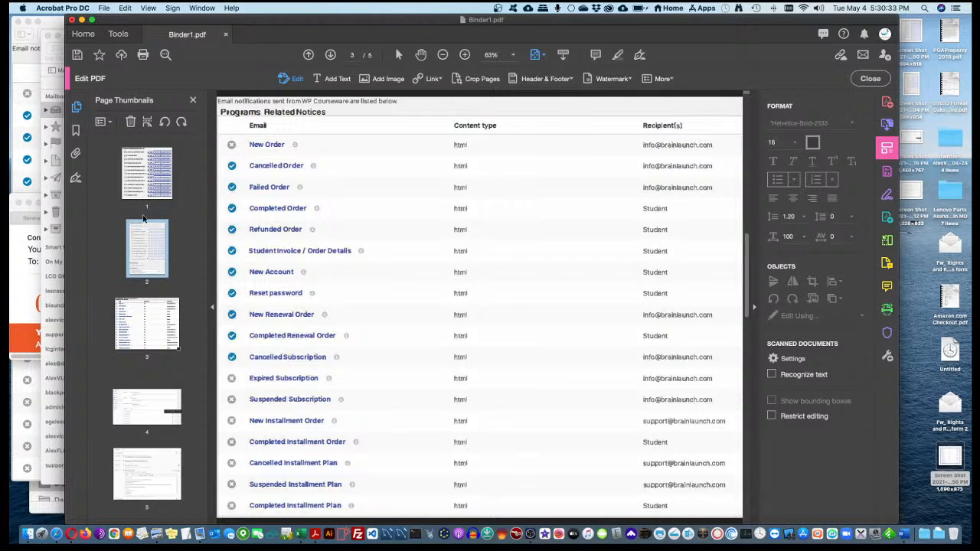
Review all five pages in their new order, from the membership notices through to the course complete email settings.
click(160, 197)
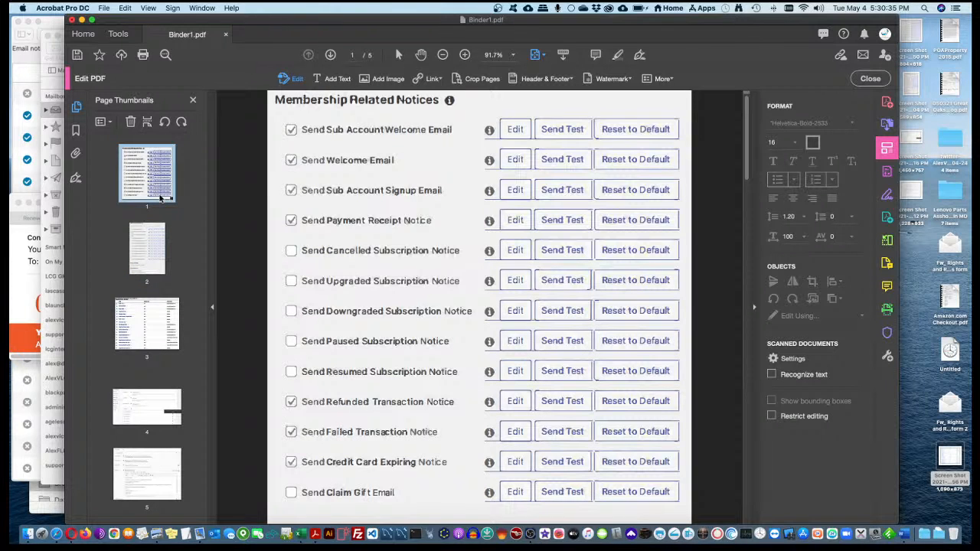
click(150, 255)
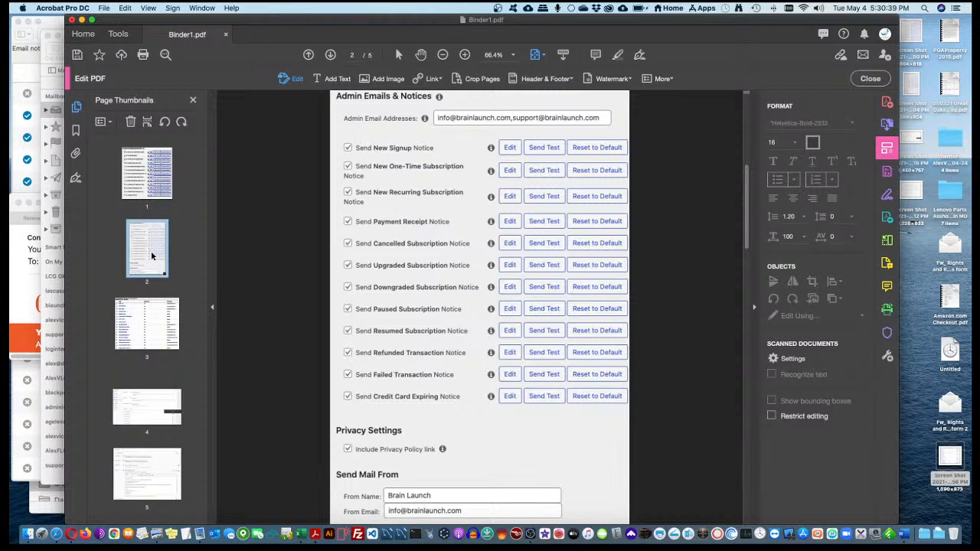
click(144, 334)
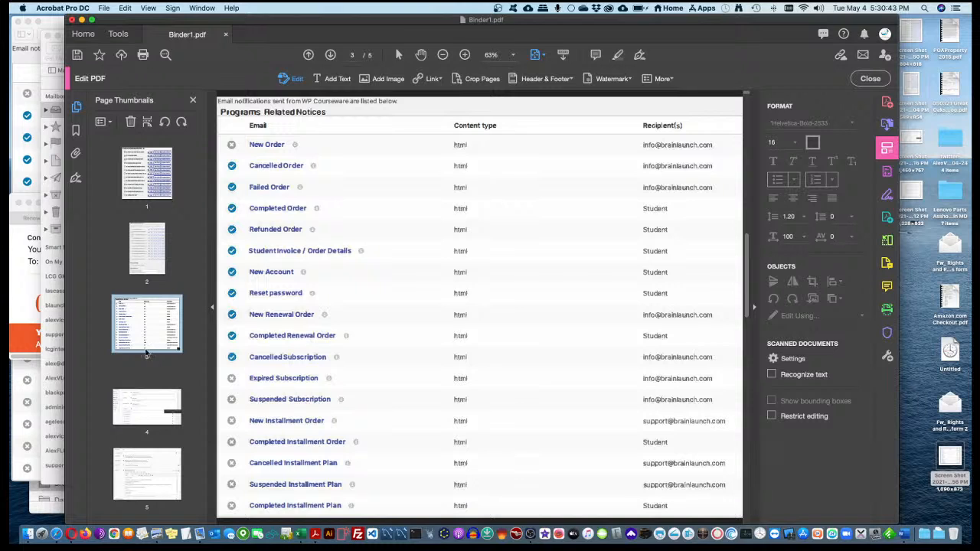
click(153, 409)
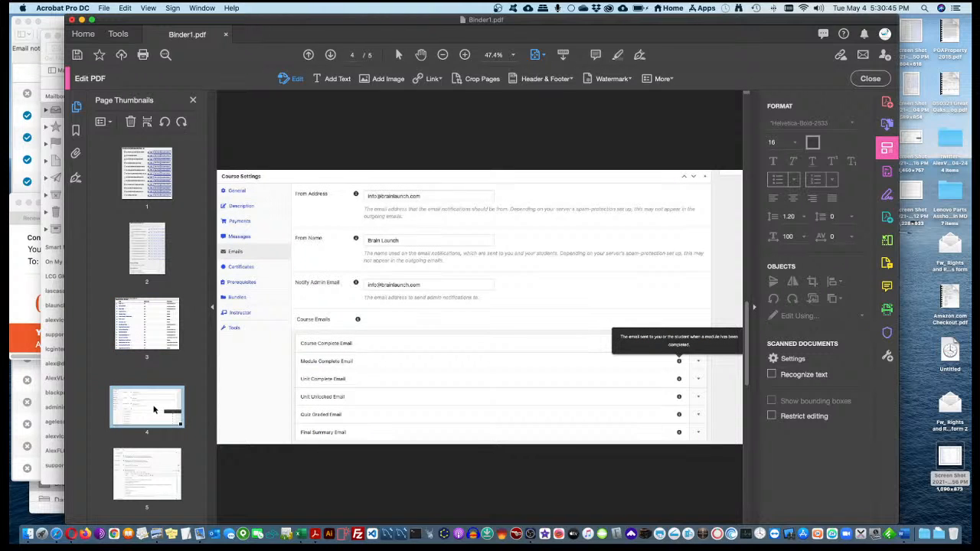
click(152, 481)
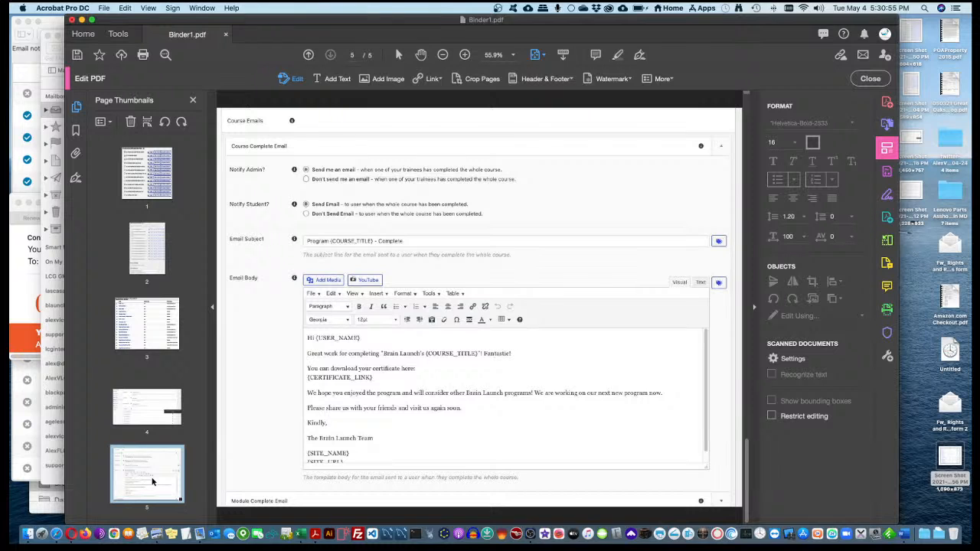
Save the combined PDF to the Desktop as "Brain Launch L3C Website Emails Systems".
key(super+shift+s)
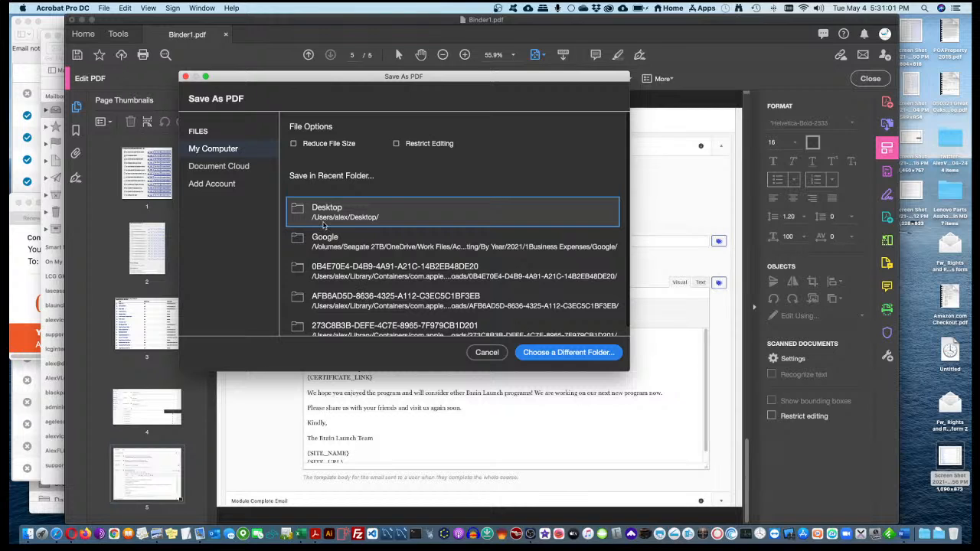
click(351, 216)
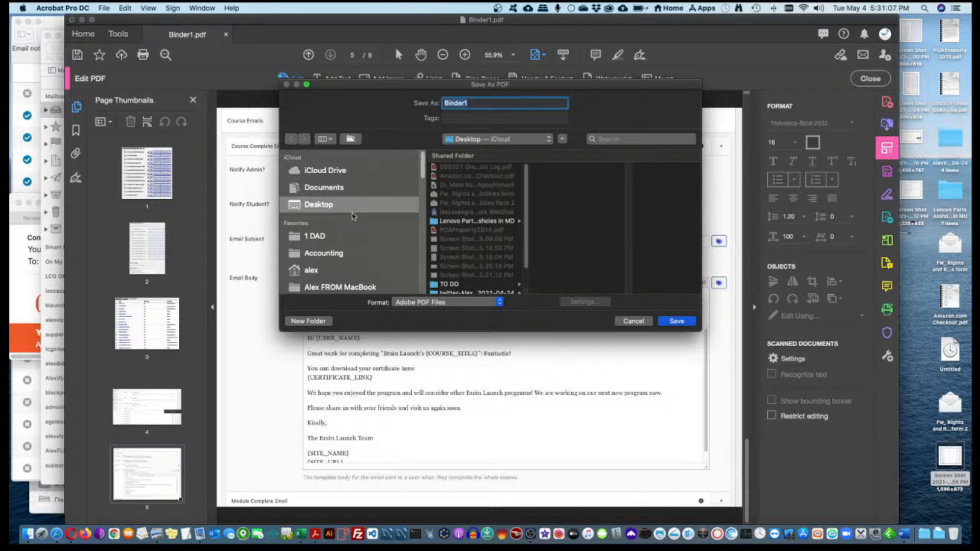
text(Brain Launch Website S)
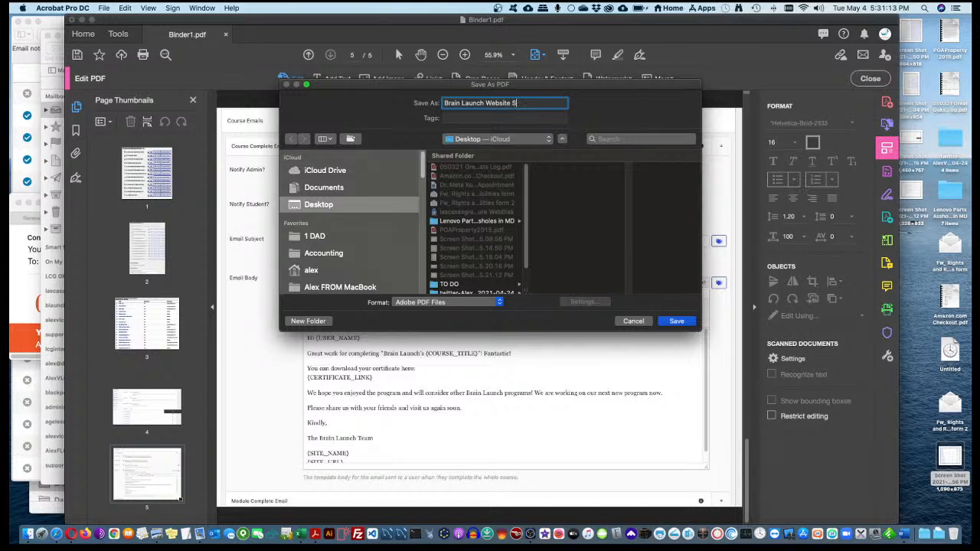
key(BackSpace)
text(Email)
text(Systems)
click(484, 104)
text(L3C)
click(677, 322)
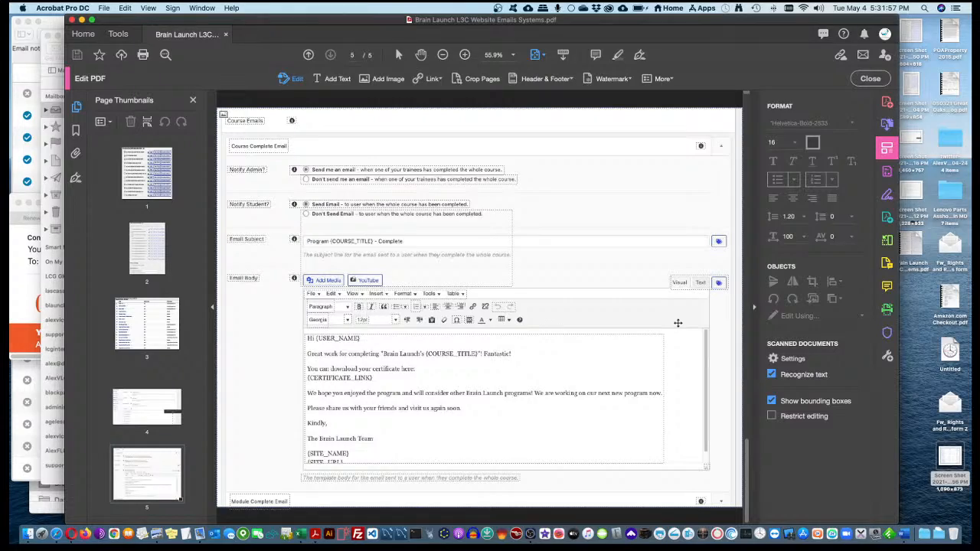
Create a second desktop space, Desktop 2, and switch to it.
key(ctrl+Up)
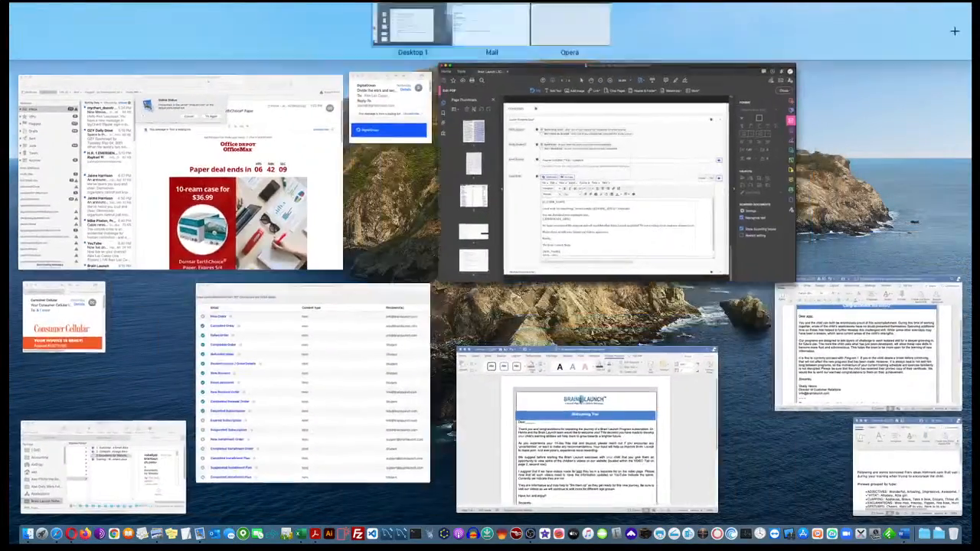
key(ctrl+Up)
key(ctrl+Up)
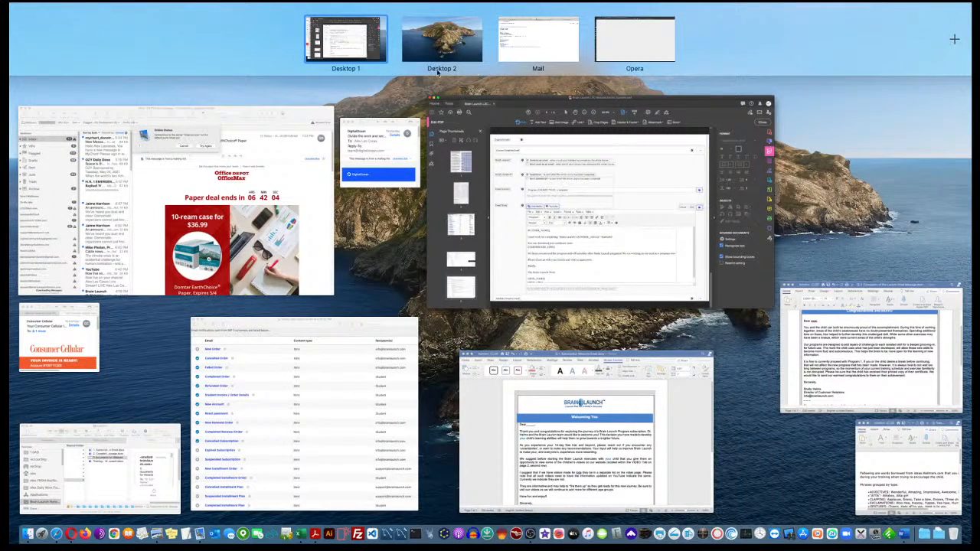
click(431, 47)
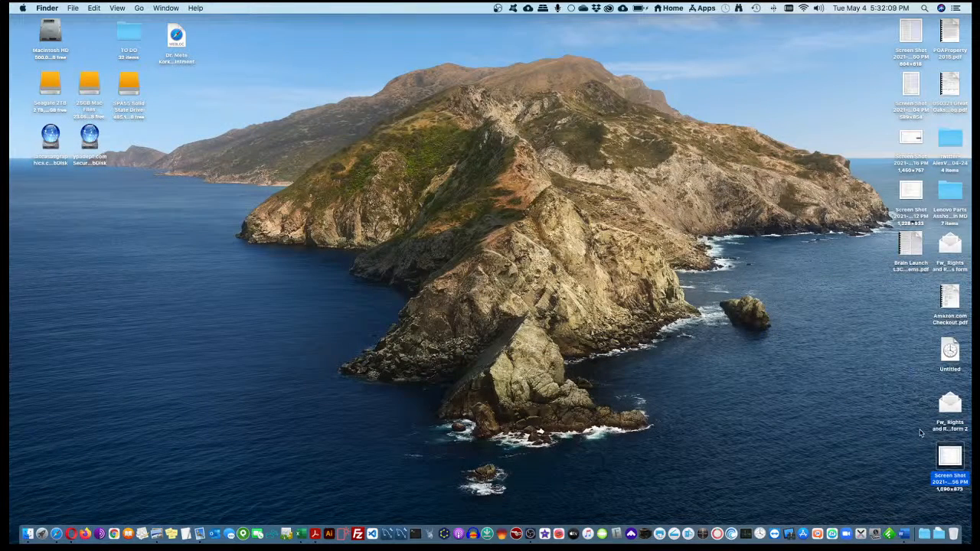
Move all the loose screenshot files on the desktop to the Trash.
click(880, 444)
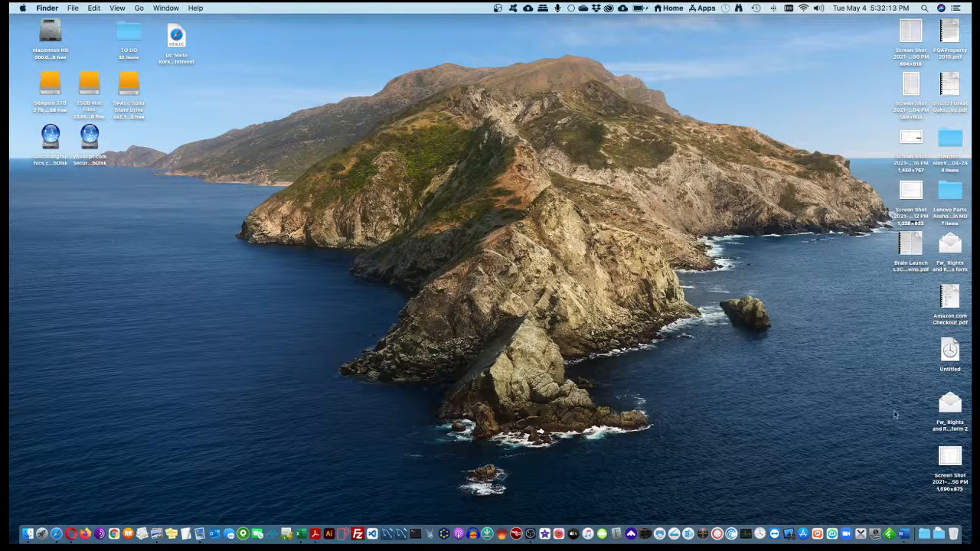
drag(949, 455, 955, 533)
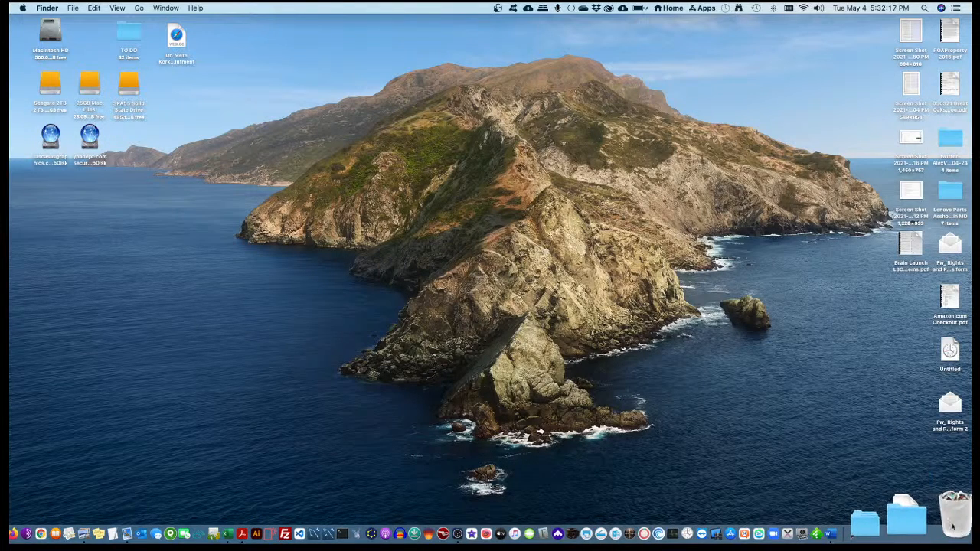
drag(876, 26, 954, 534)
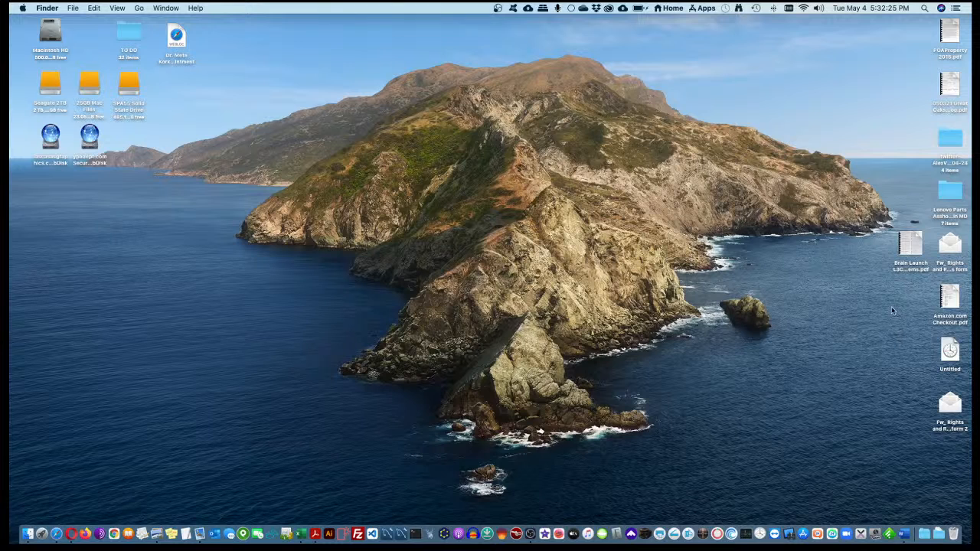
Reposition the saved Brain Launch PDF's icon beside POAProperty 2015.pdf on the desktop.
click(911, 245)
drag(912, 244, 886, 43)
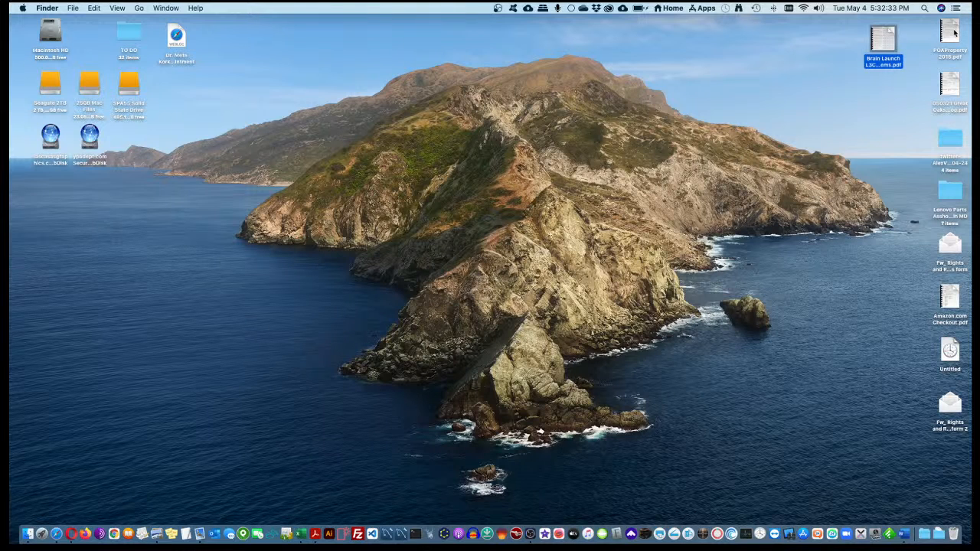
click(954, 32)
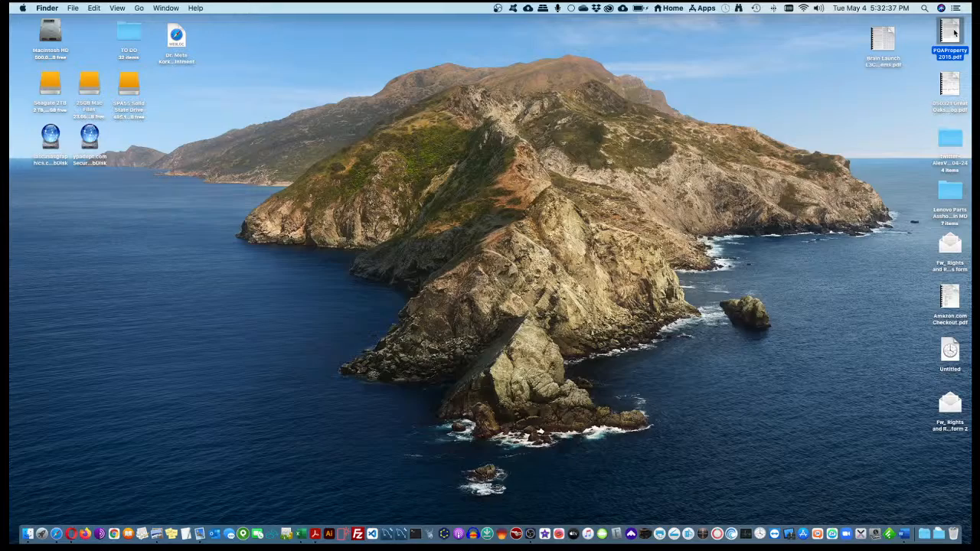
Open the Brain Launch PDF from the desktop and move its window to Desktop 2.
double_click(889, 40)
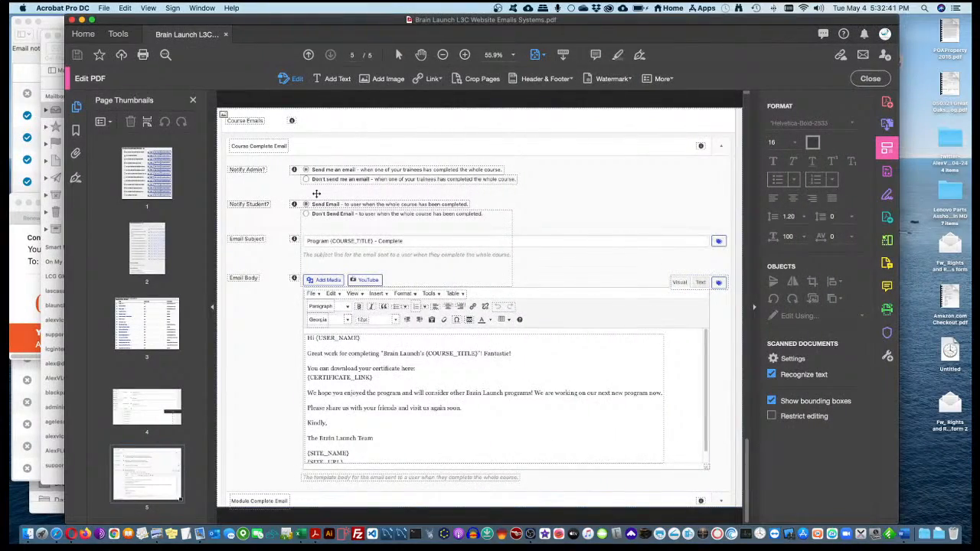
key(ctrl+Up)
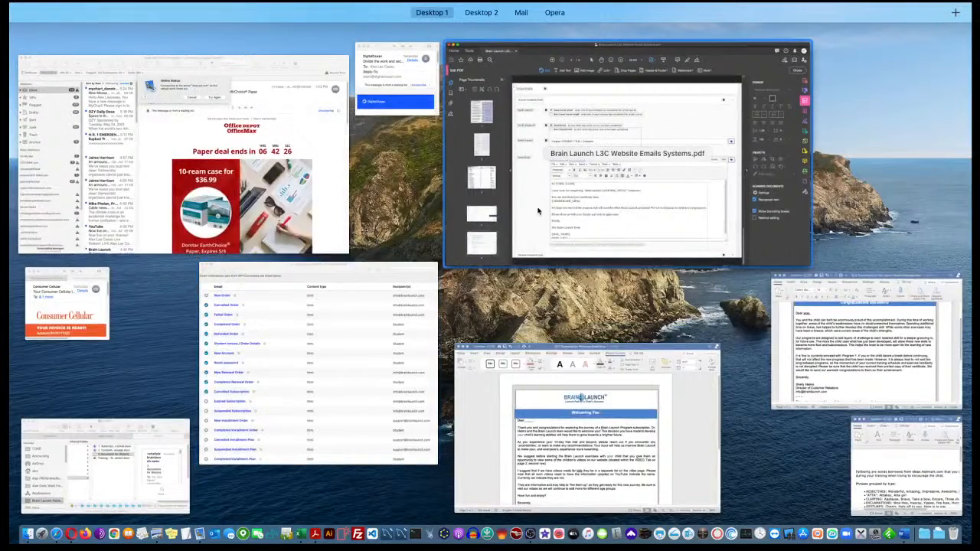
drag(538, 212, 437, 30)
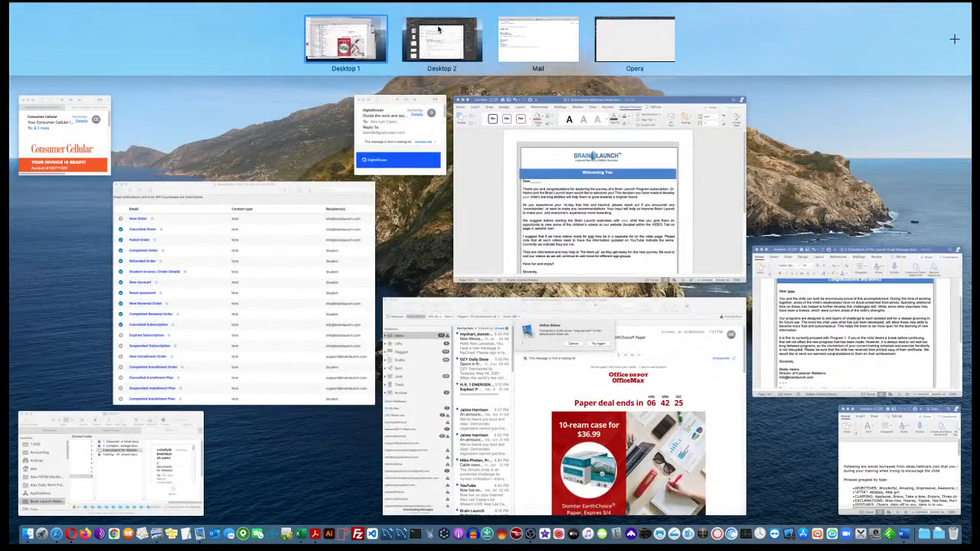
click(438, 31)
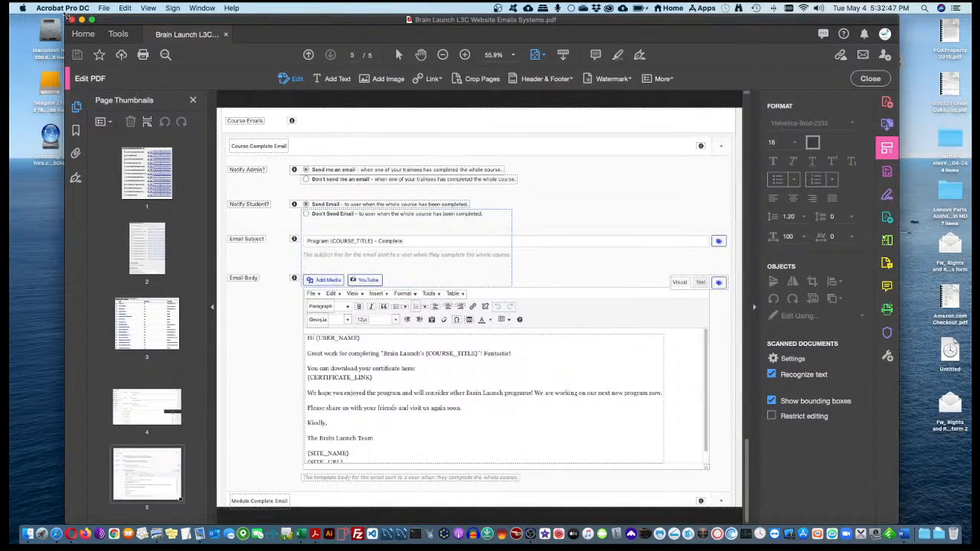
Narrow the PDF window and hide its page thumbnails and formatting panes to give the page more room.
drag(70, 16, 318, 23)
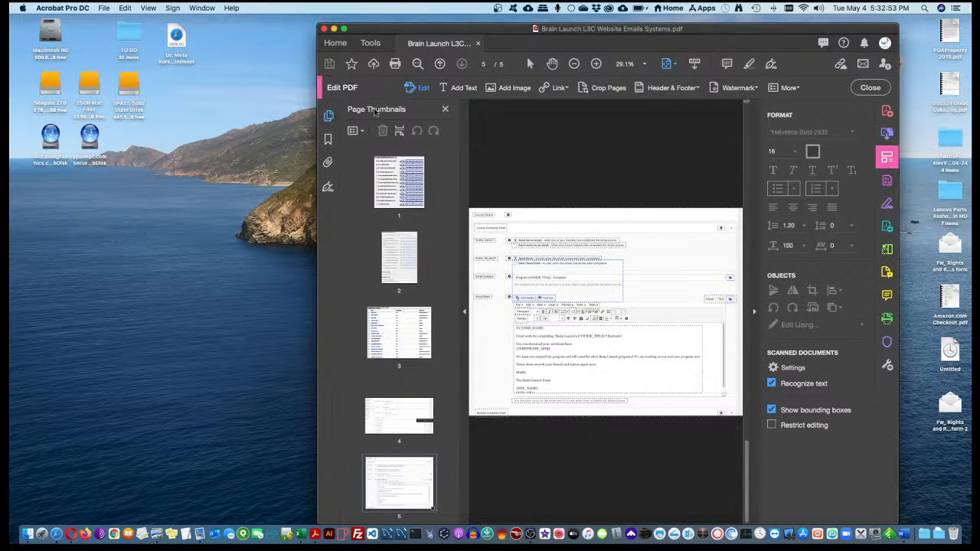
click(465, 308)
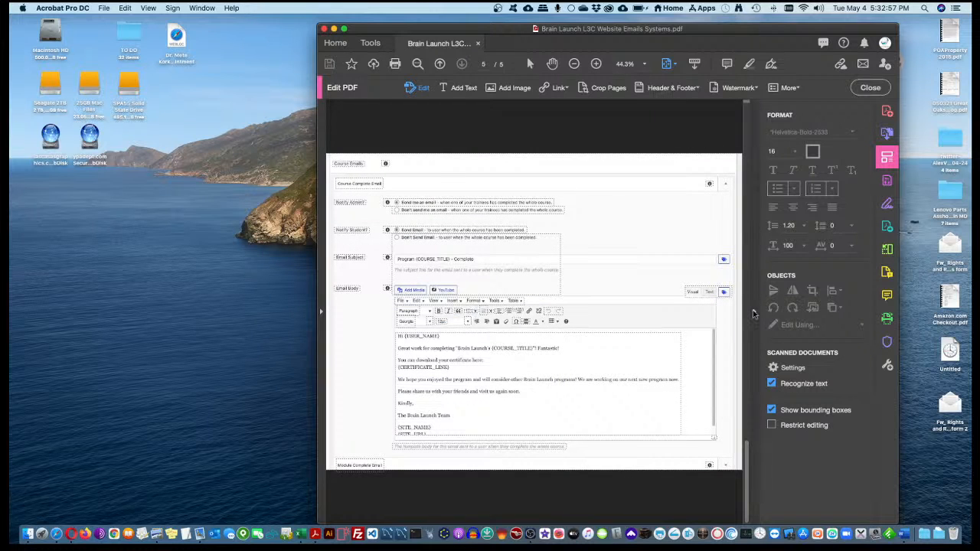
click(753, 311)
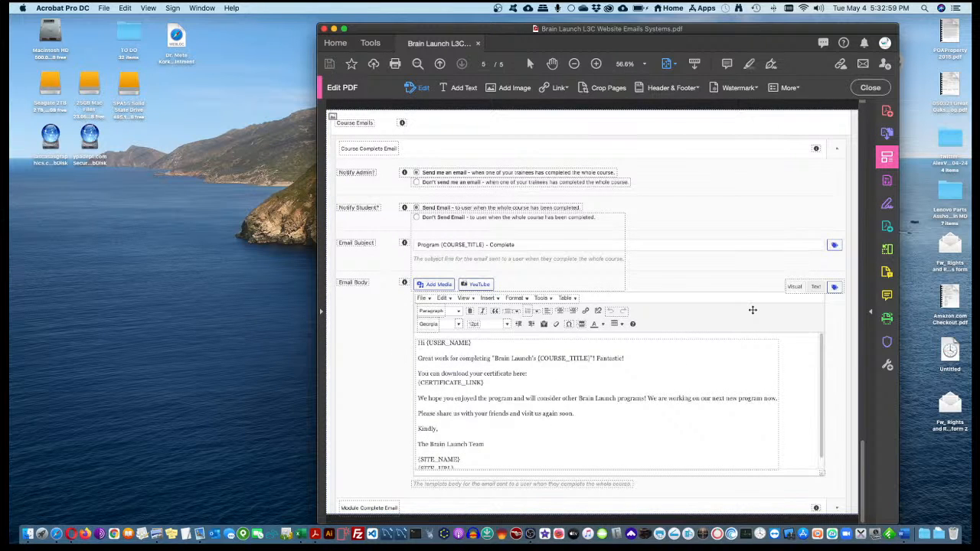
Review all five pages of the saved PDF, from the membership notices to the course complete email settings.
scroll(475, 200, up, 2)
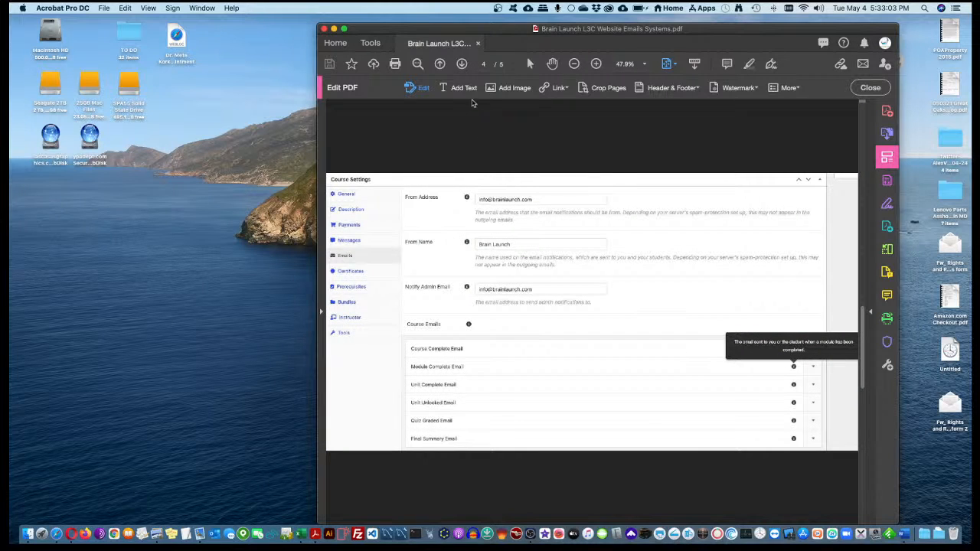
click(440, 64)
click(440, 64)
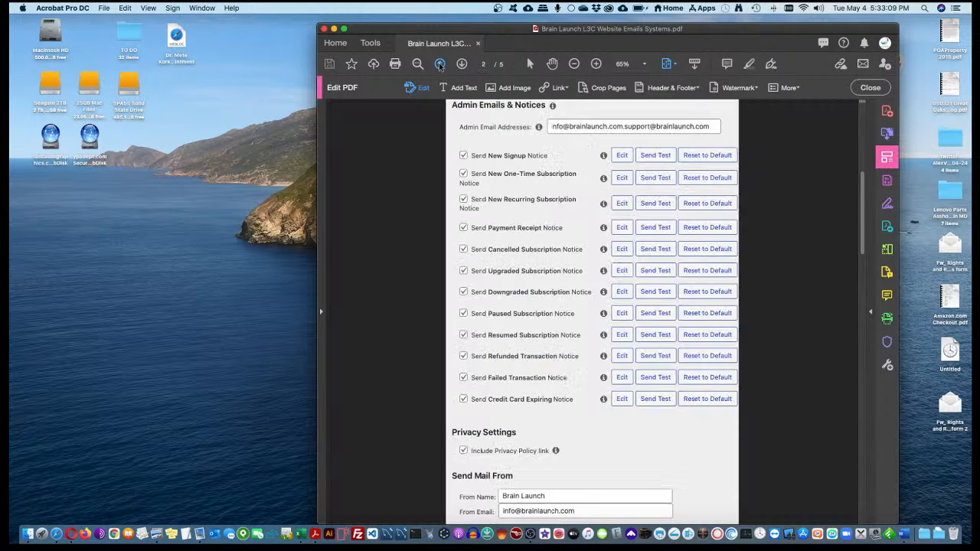
click(440, 64)
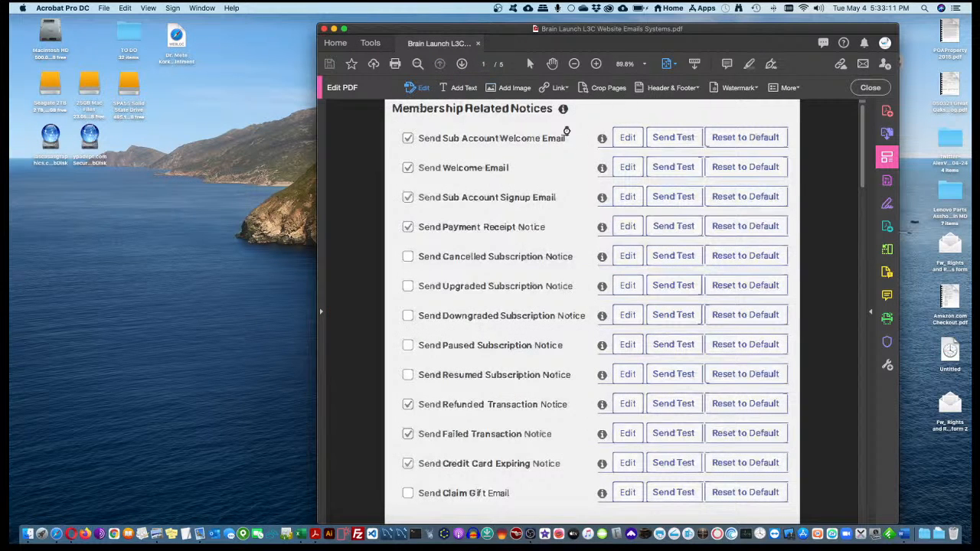
scroll(590, 167, up, 2)
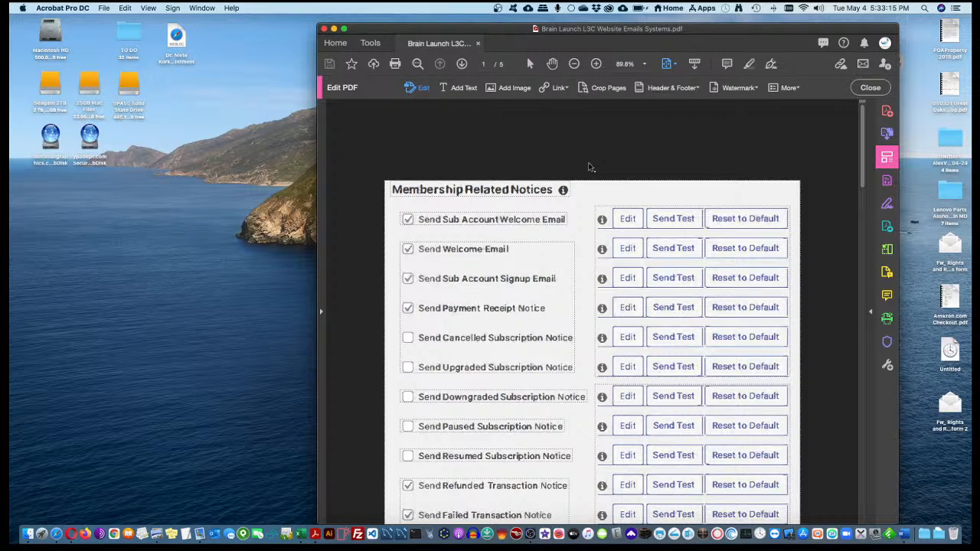
scroll(590, 166, down, 10)
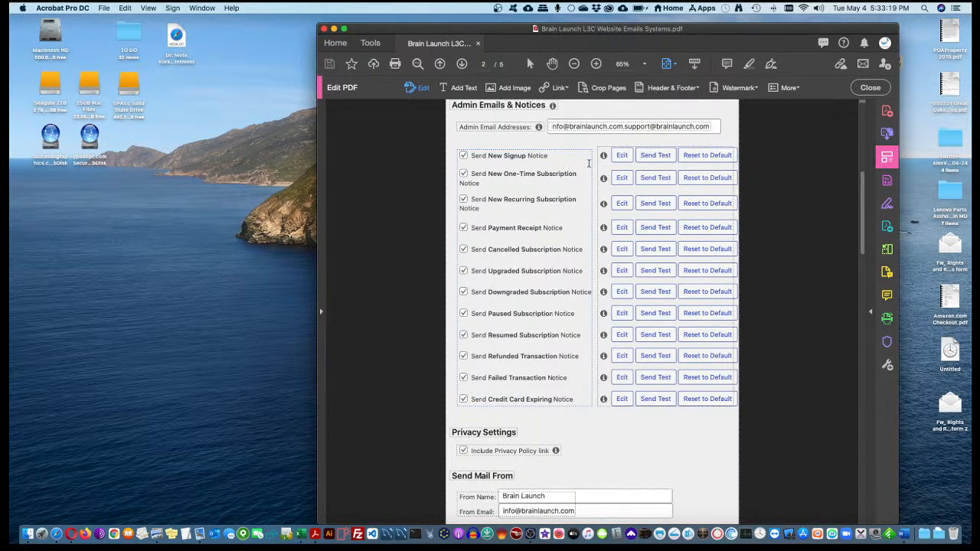
scroll(589, 163, down, 5)
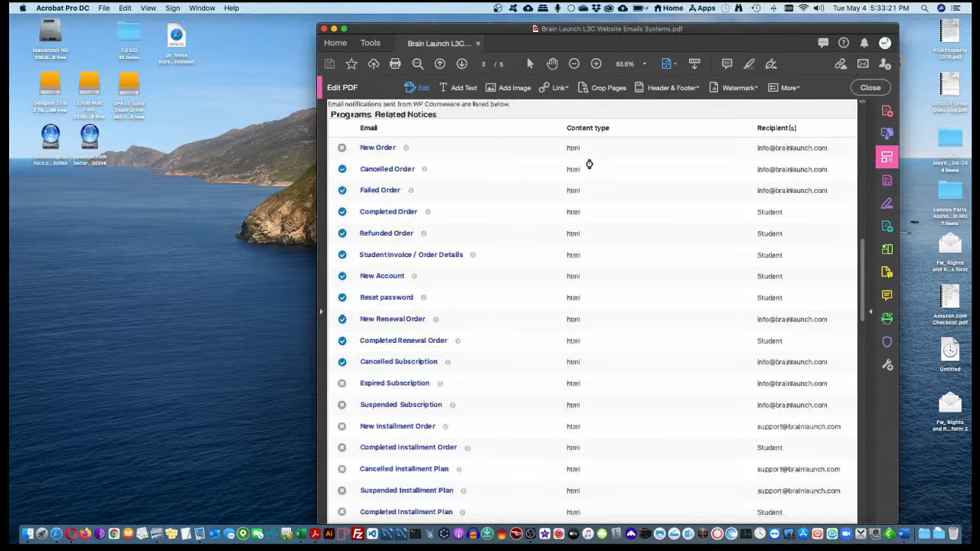
scroll(588, 164, down, 5)
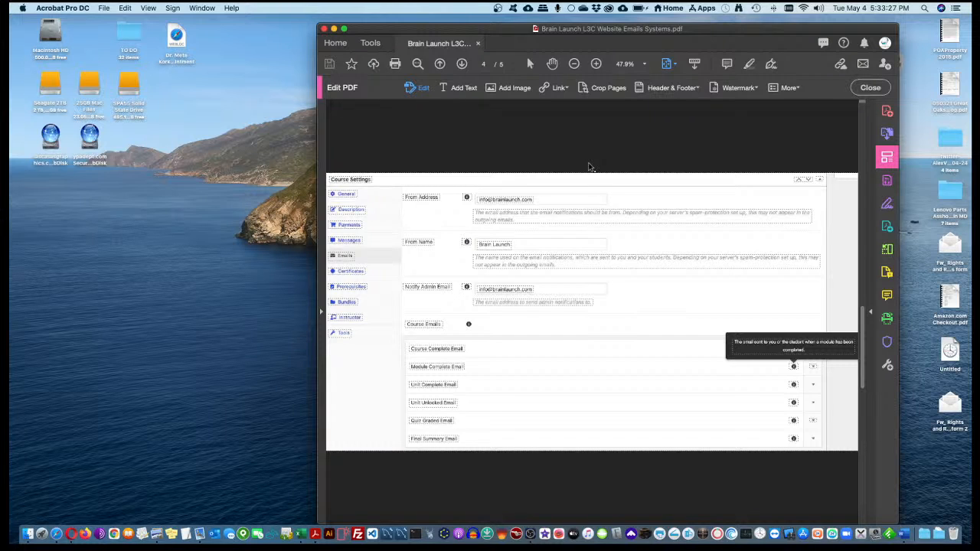
scroll(589, 167, down, 3)
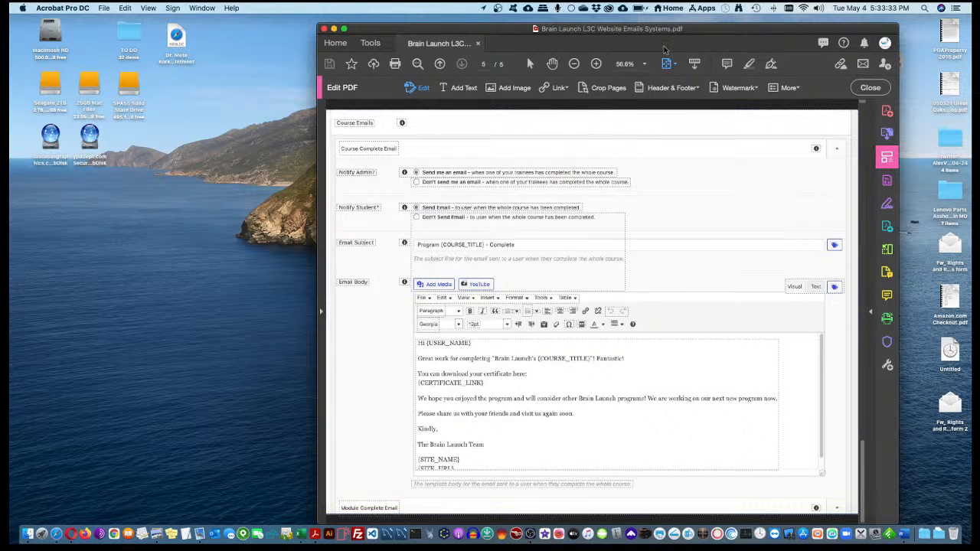
Place the PDF window against the left edge of the desktop and size it to a little over half the screen's width.
drag(708, 31, 432, 21)
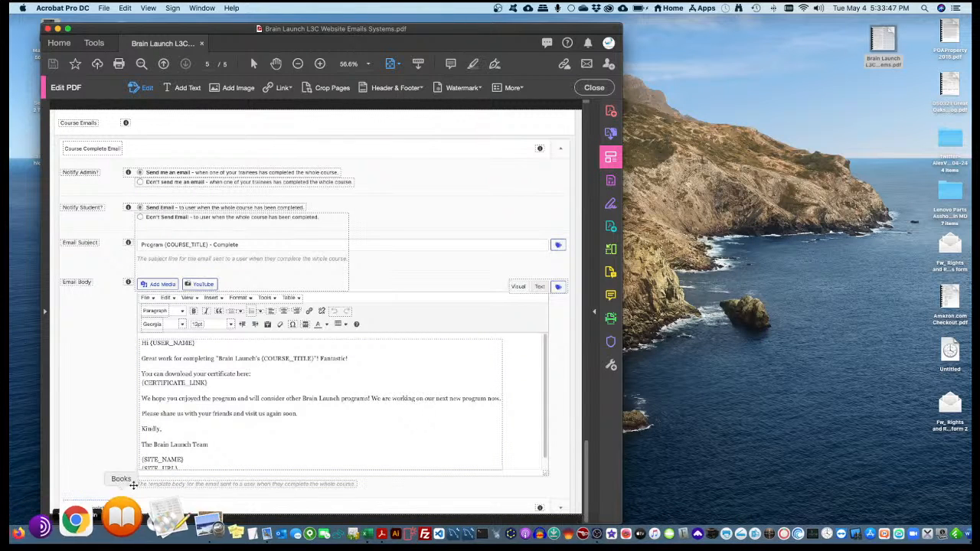
click(200, 538)
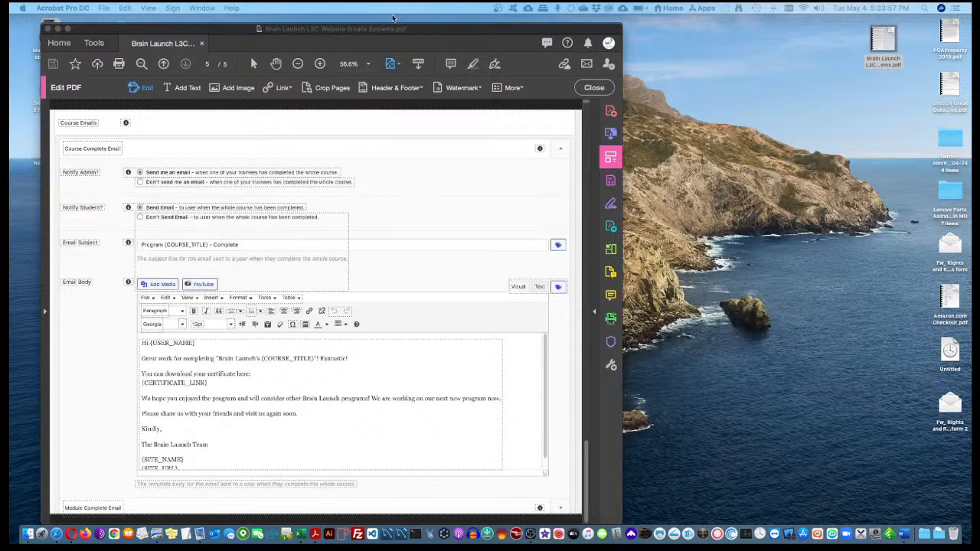
drag(446, 25, 415, 16)
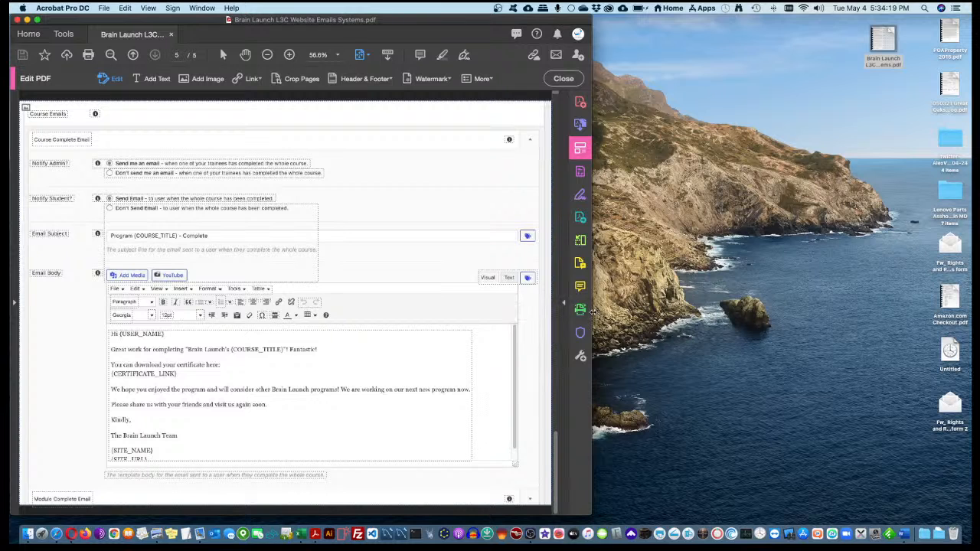
drag(592, 312, 472, 304)
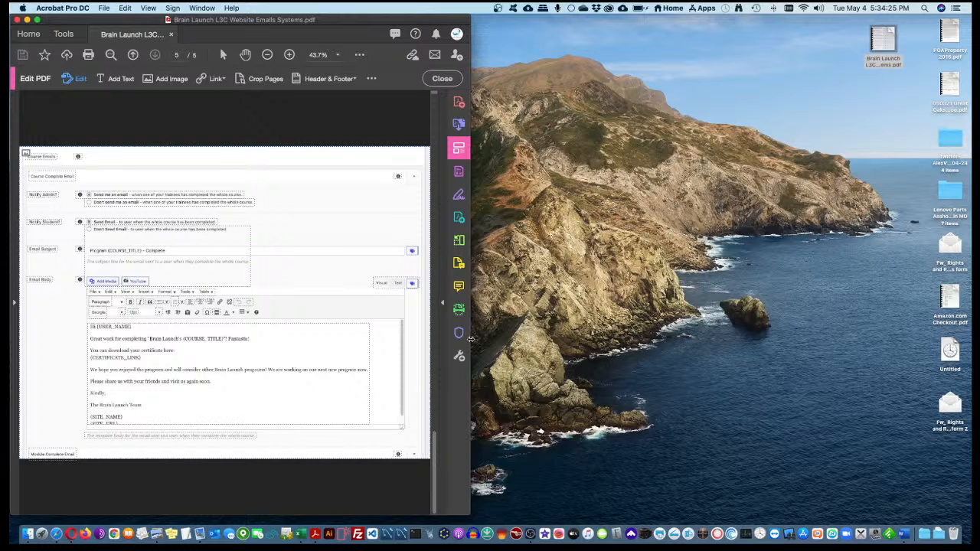
drag(472, 339, 562, 329)
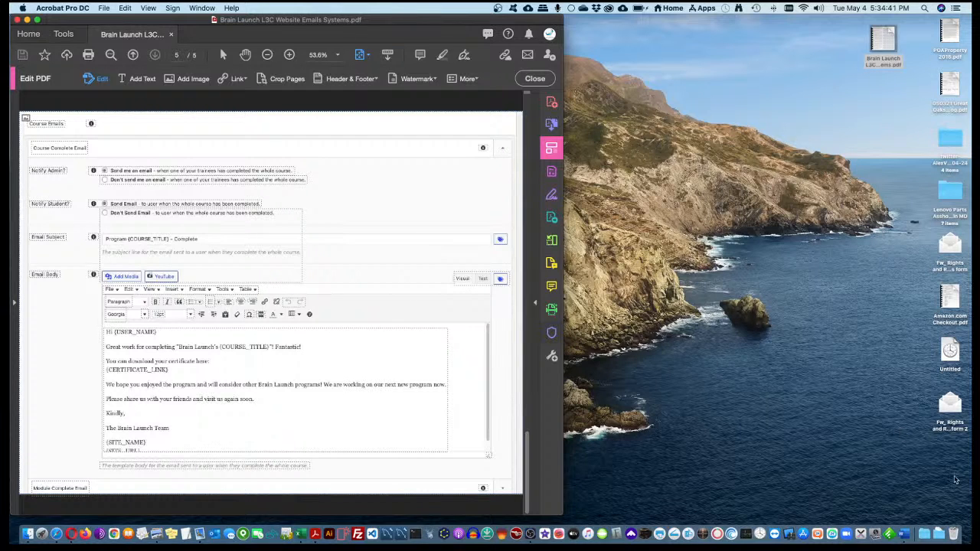
Empty the Trash permanently.
right_click(946, 500)
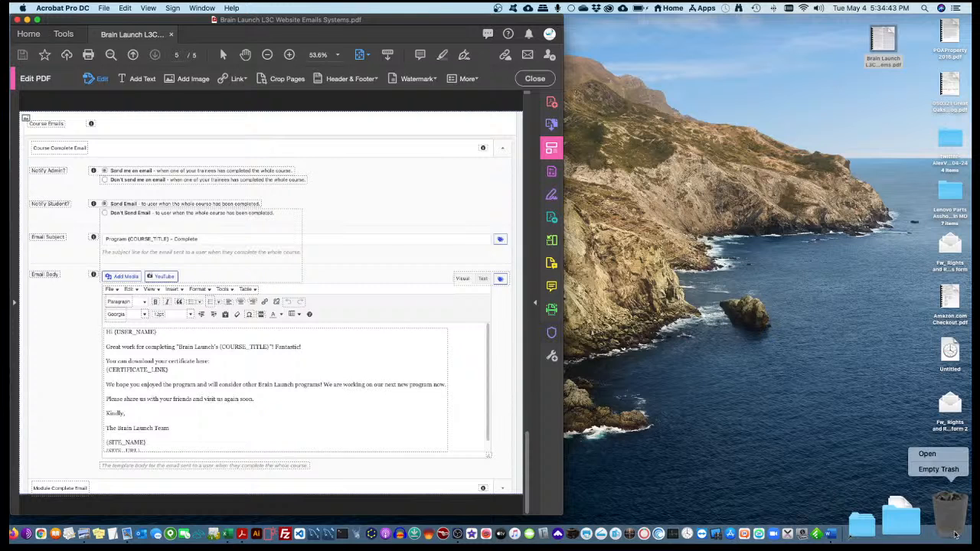
click(946, 467)
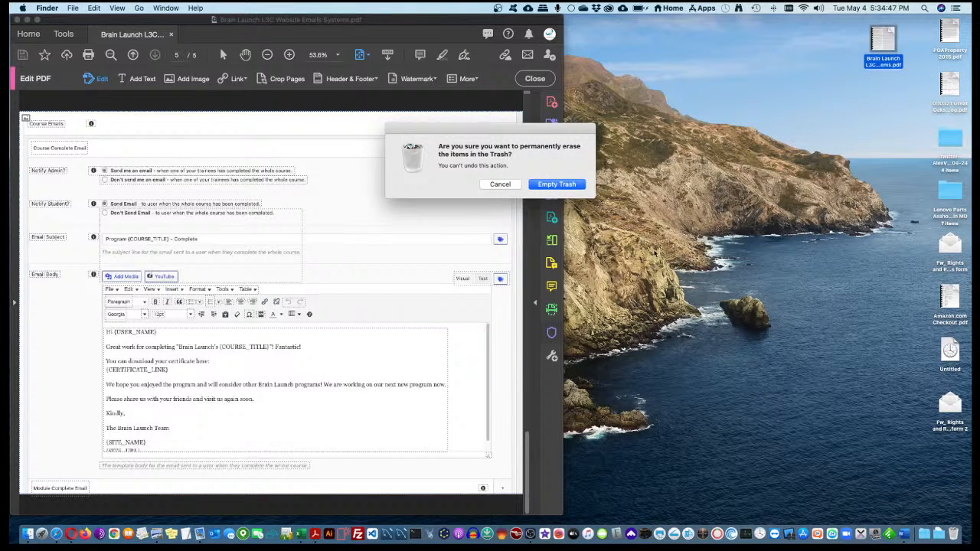
click(569, 184)
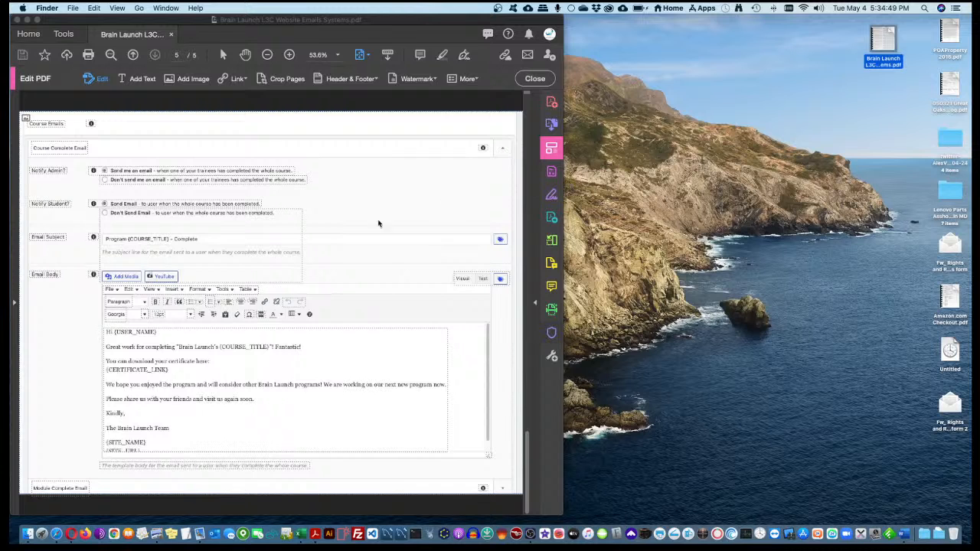
Switch to Safari.
key(super+Tab)
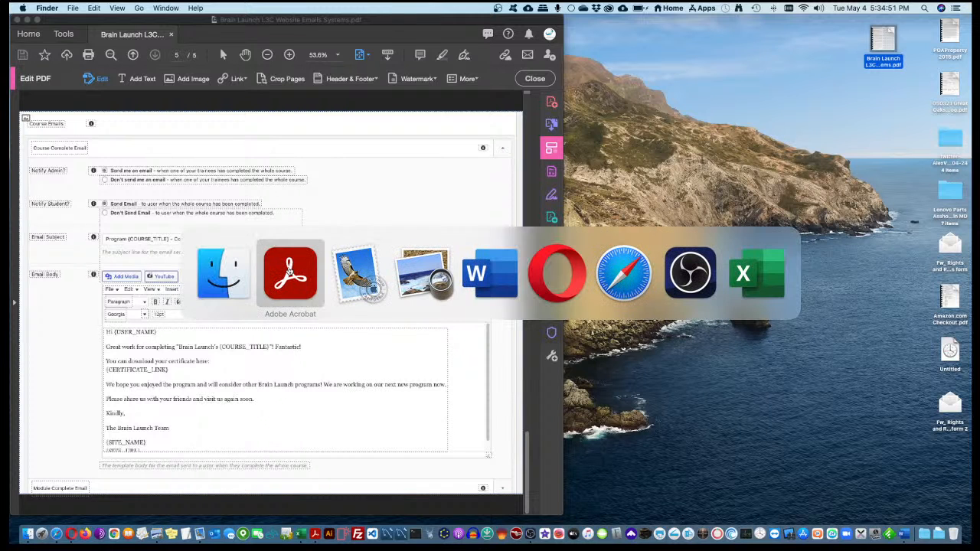
key(super+Tab)
key(super+Tab)
key(super+Tab)
key(super+Tab)
key(super+Tab)
key(super+Tab)
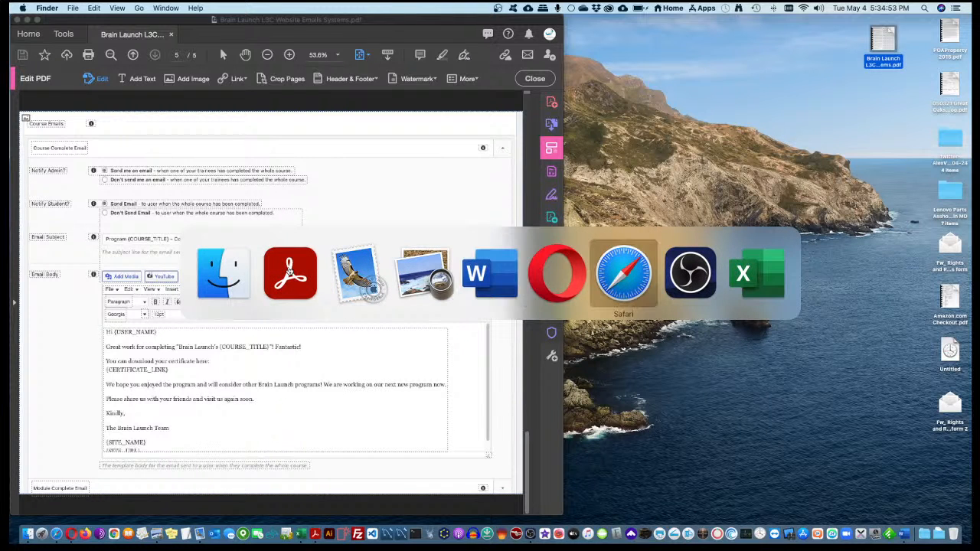